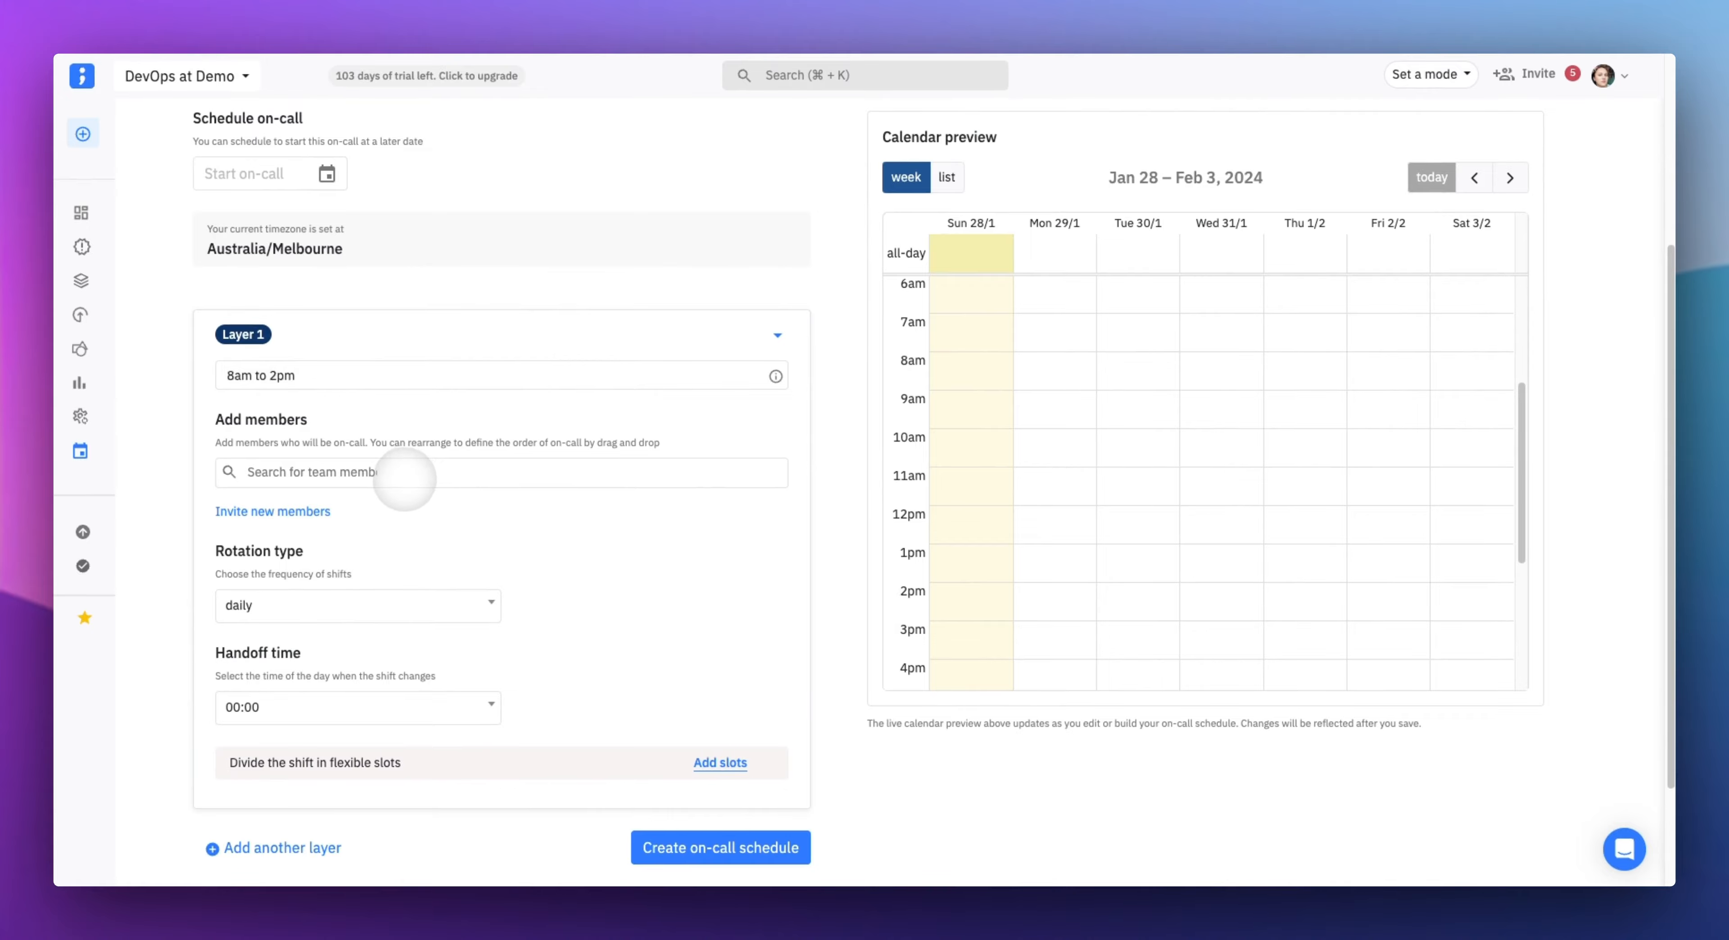
Add the first two team members in the list as on-call members of Layer 1
left_click(405, 479)
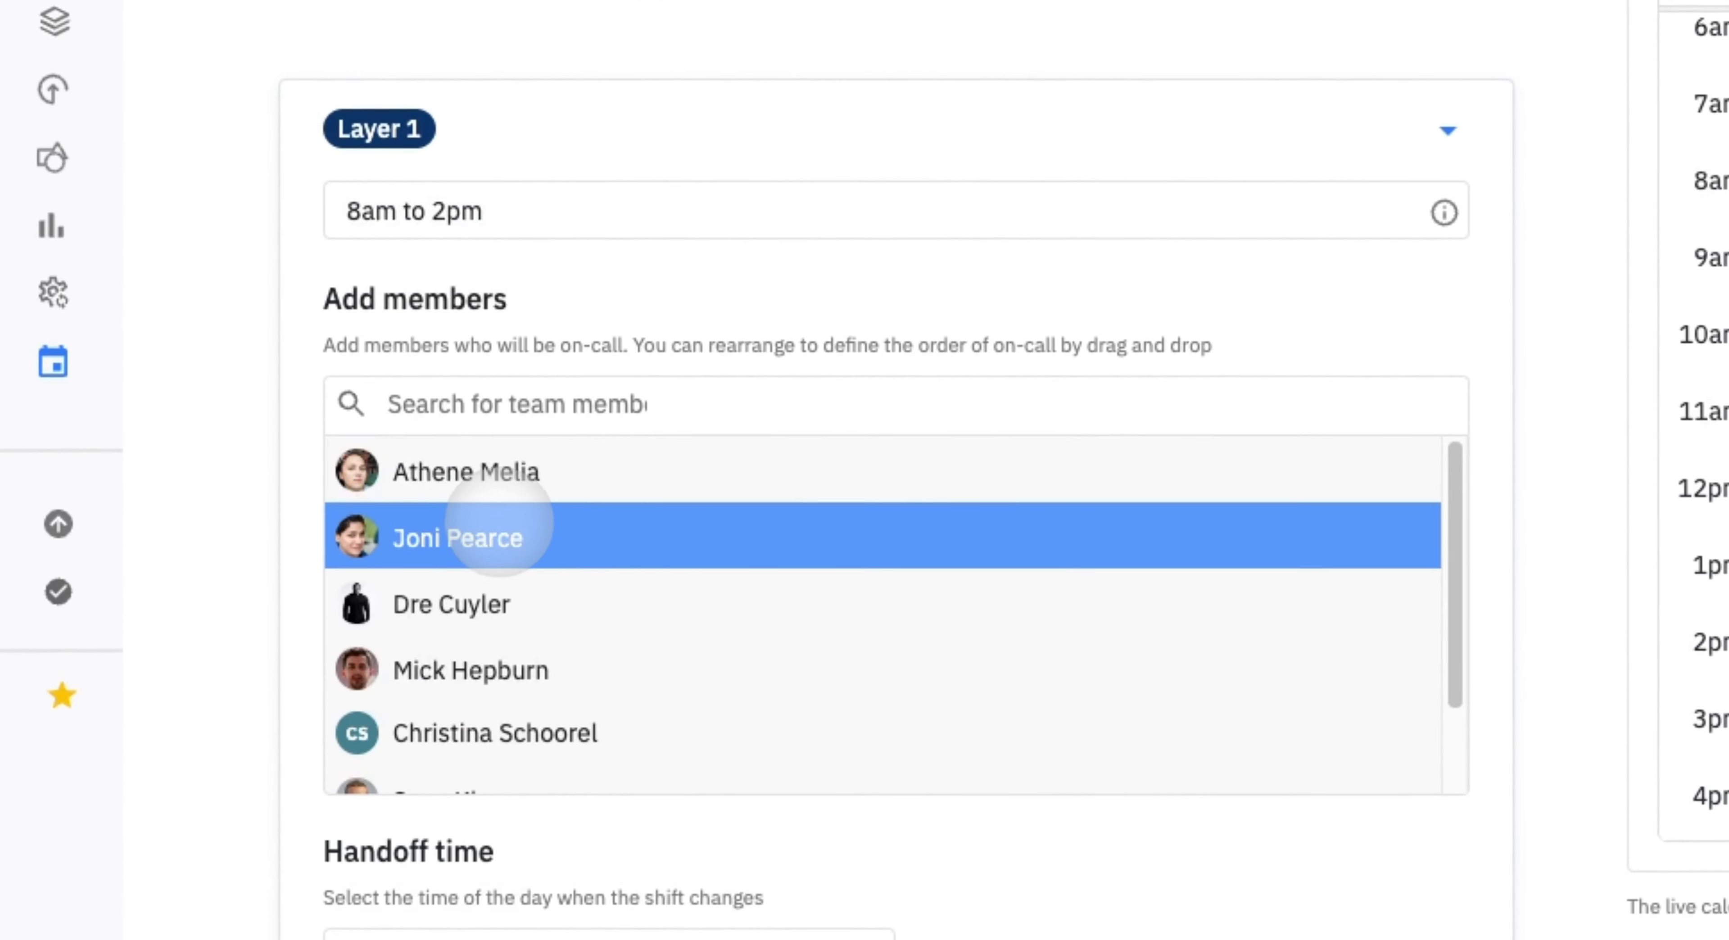
left_click(498, 522)
scroll(502, 604, "down", 5)
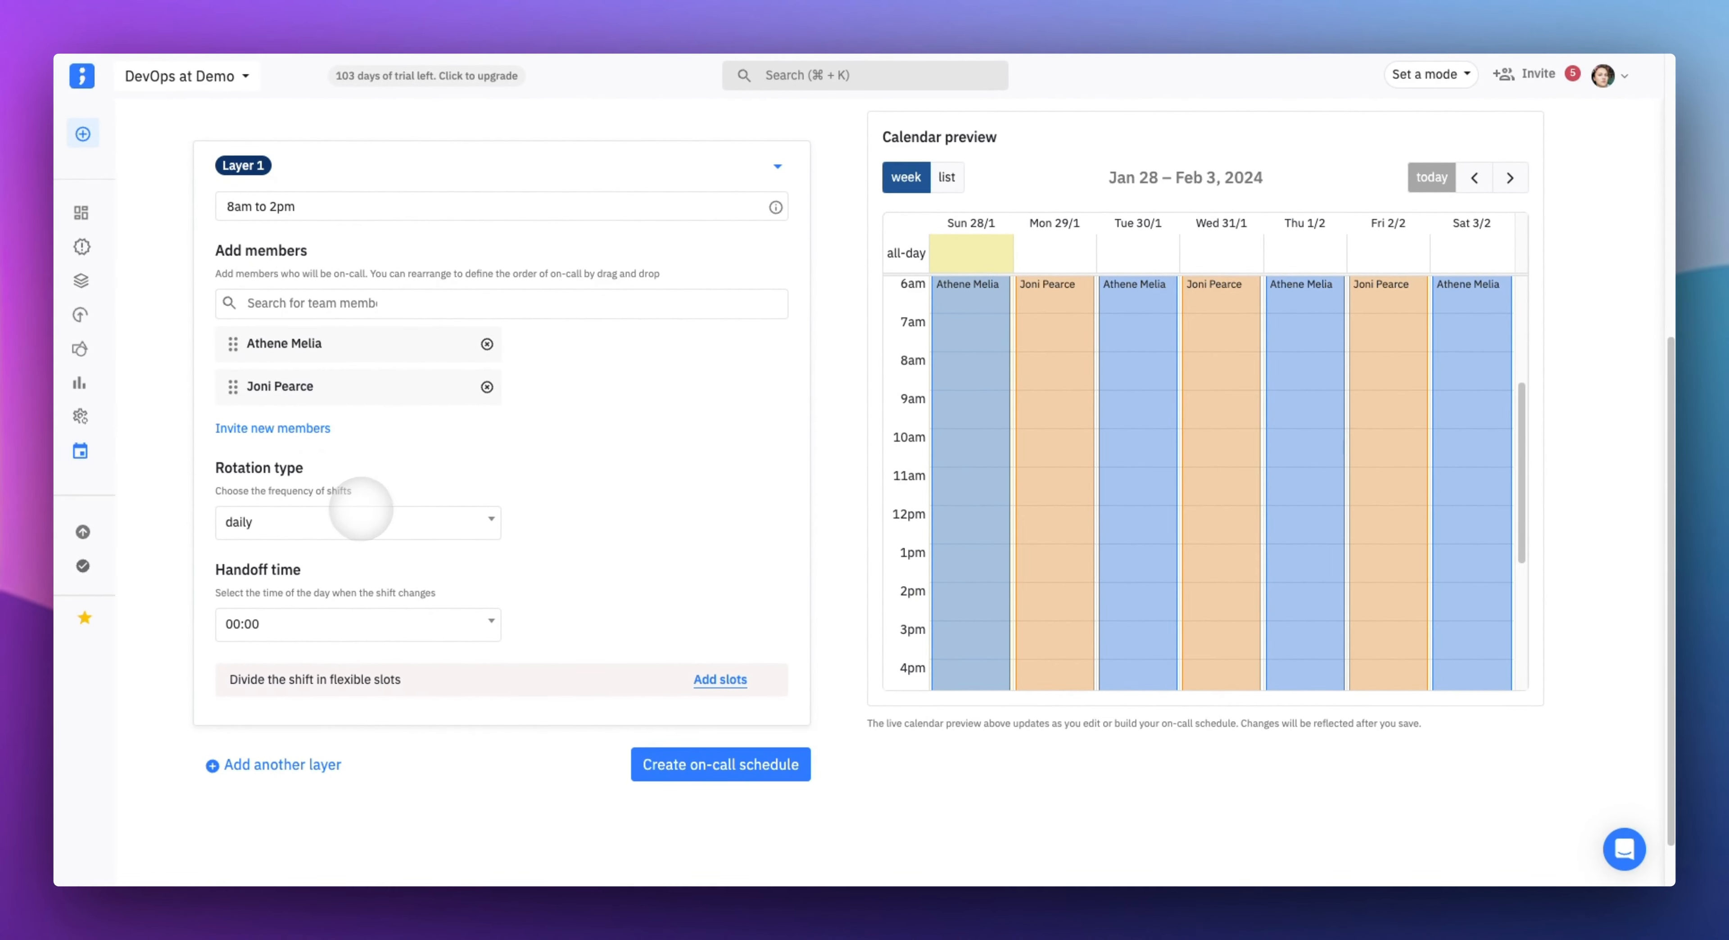
Set Layer 1's handoff time to 14:00 and rotation type to weekly, and check the following week in the calendar preview
scroll(490, 452, "down", 2)
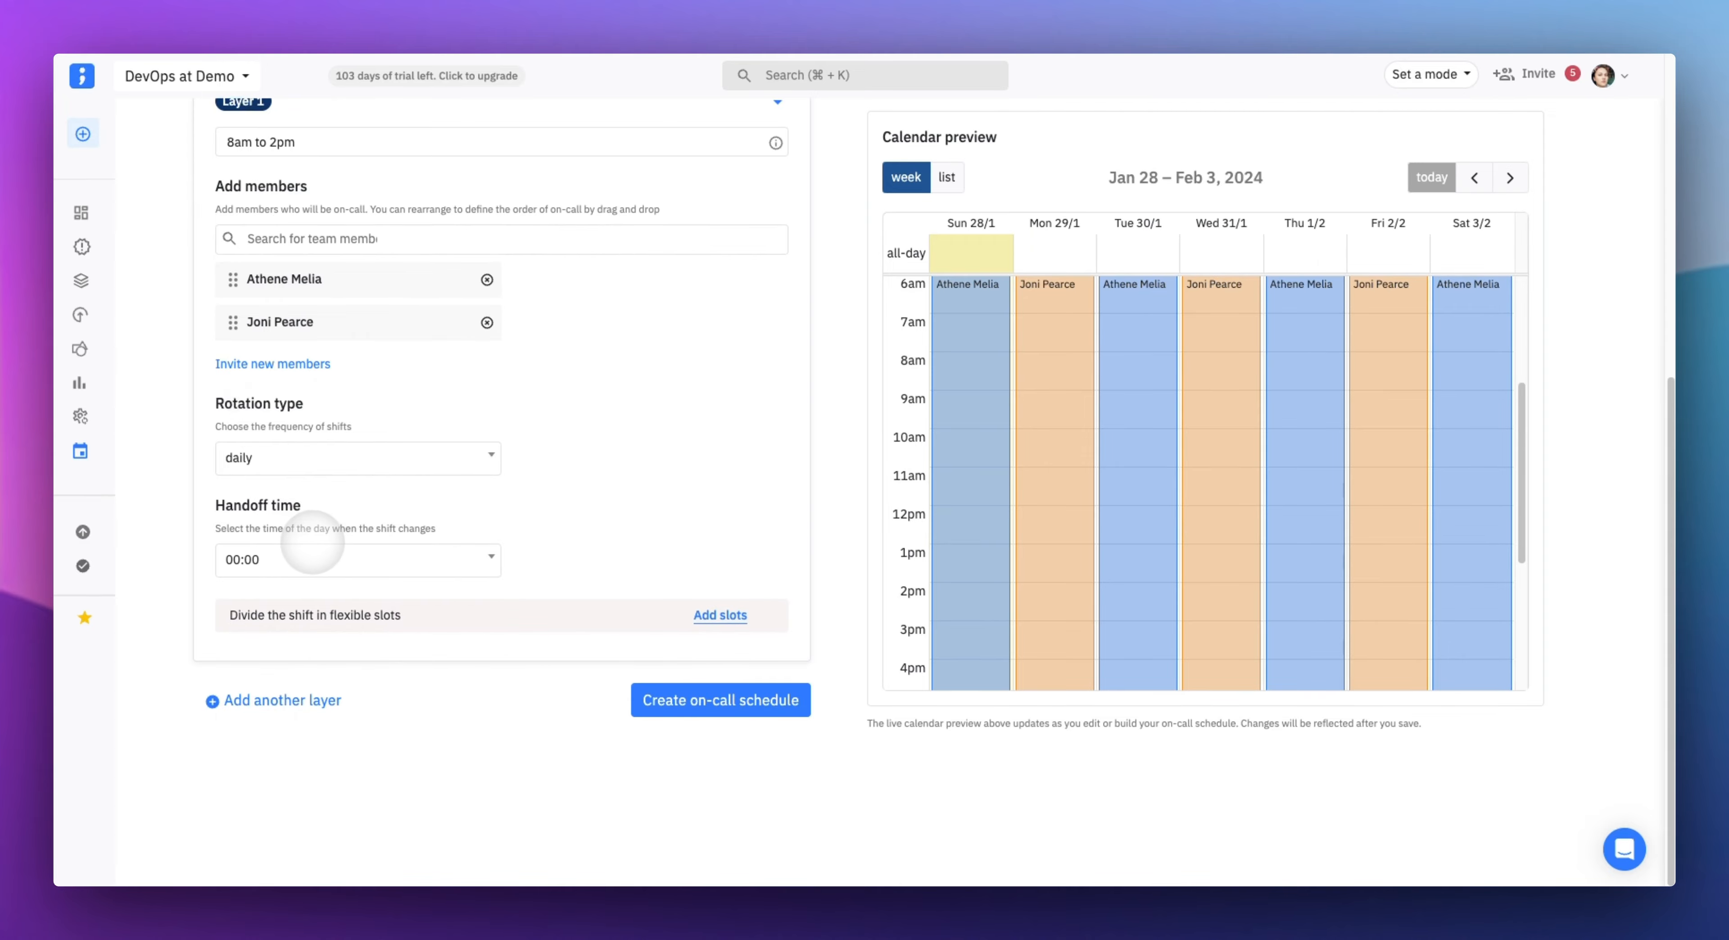
left_click(312, 554)
type("14")
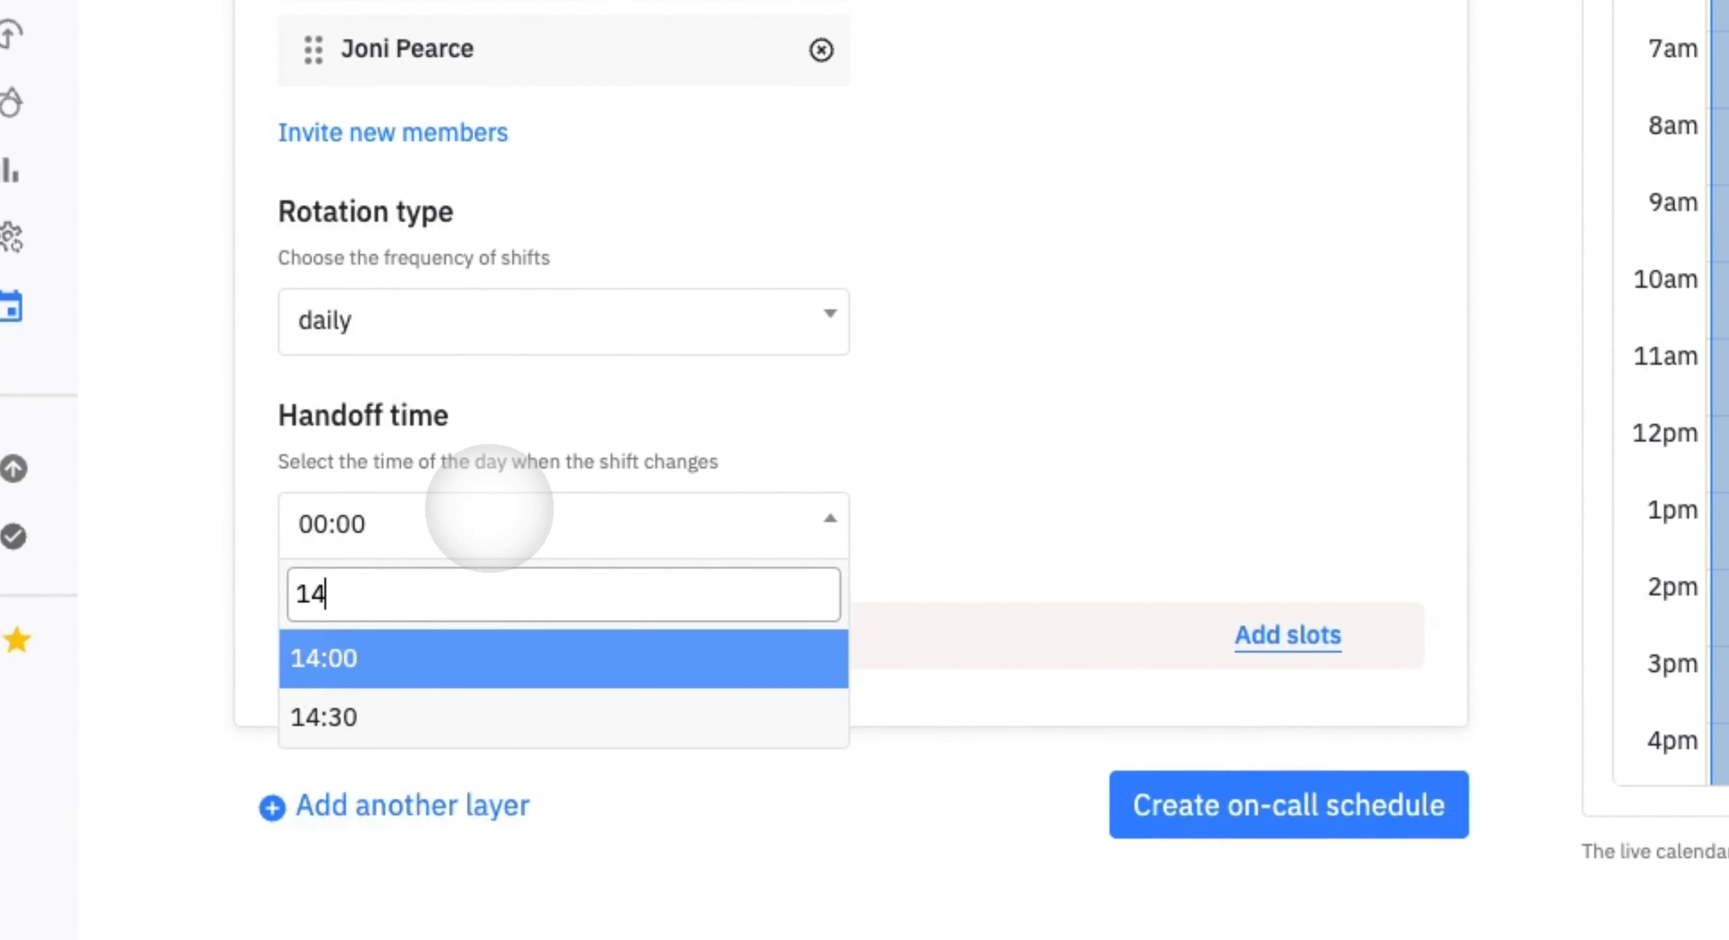
key("Return")
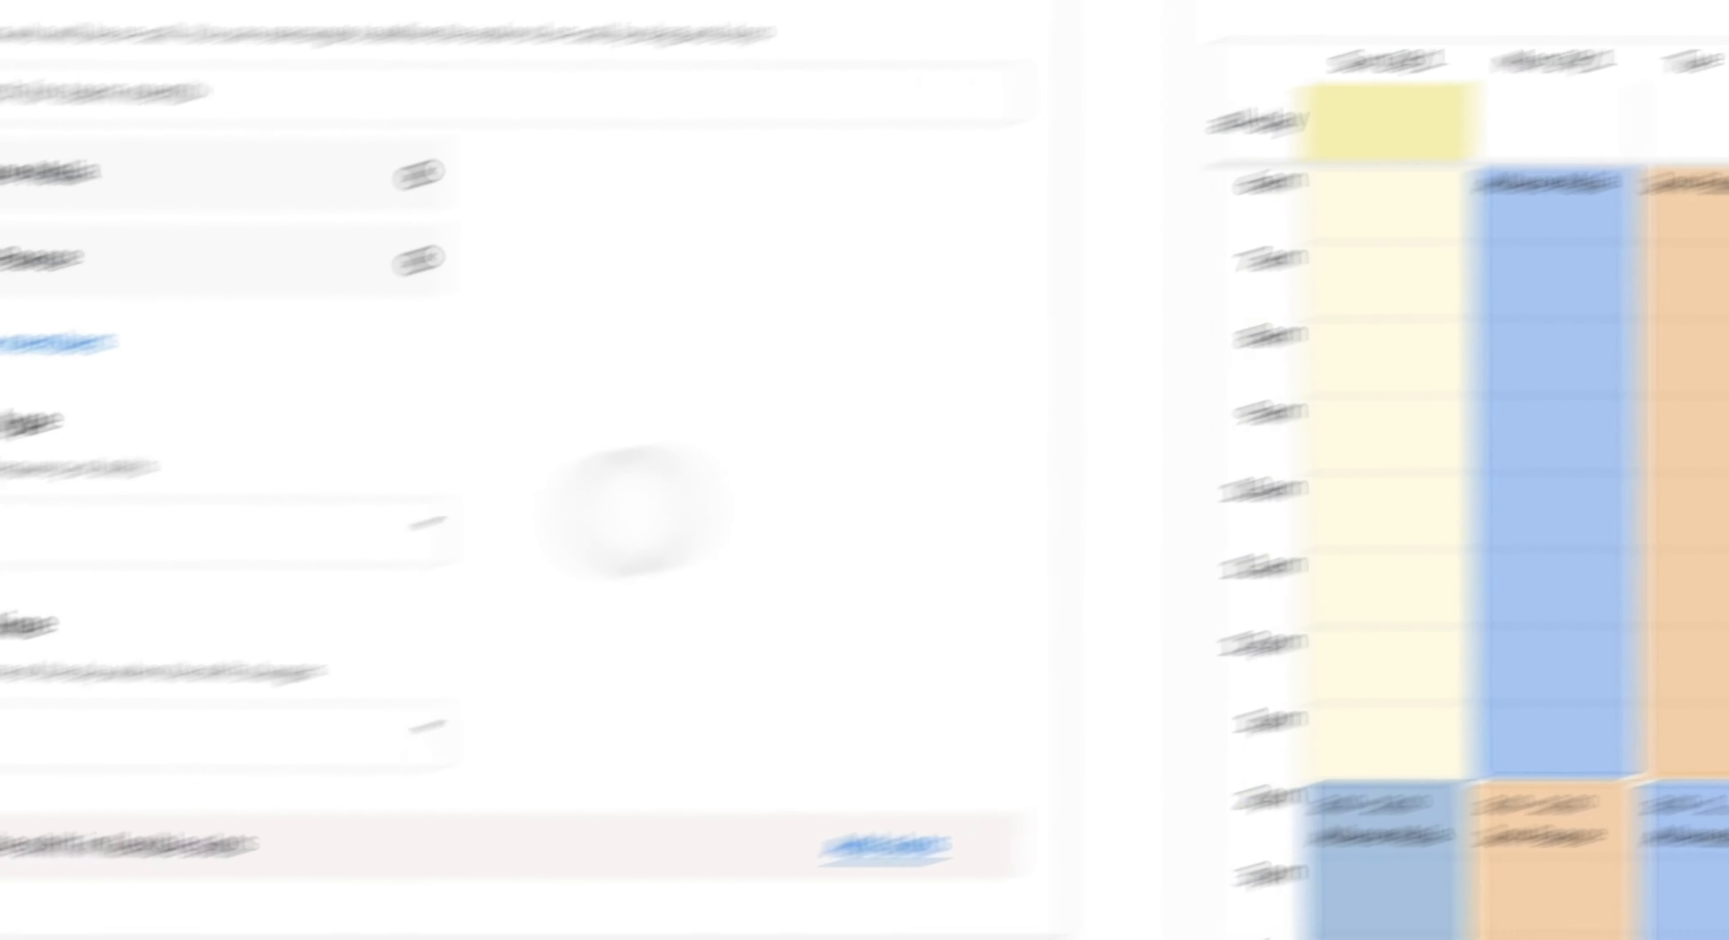
left_click(80, 600)
left_click(537, 578)
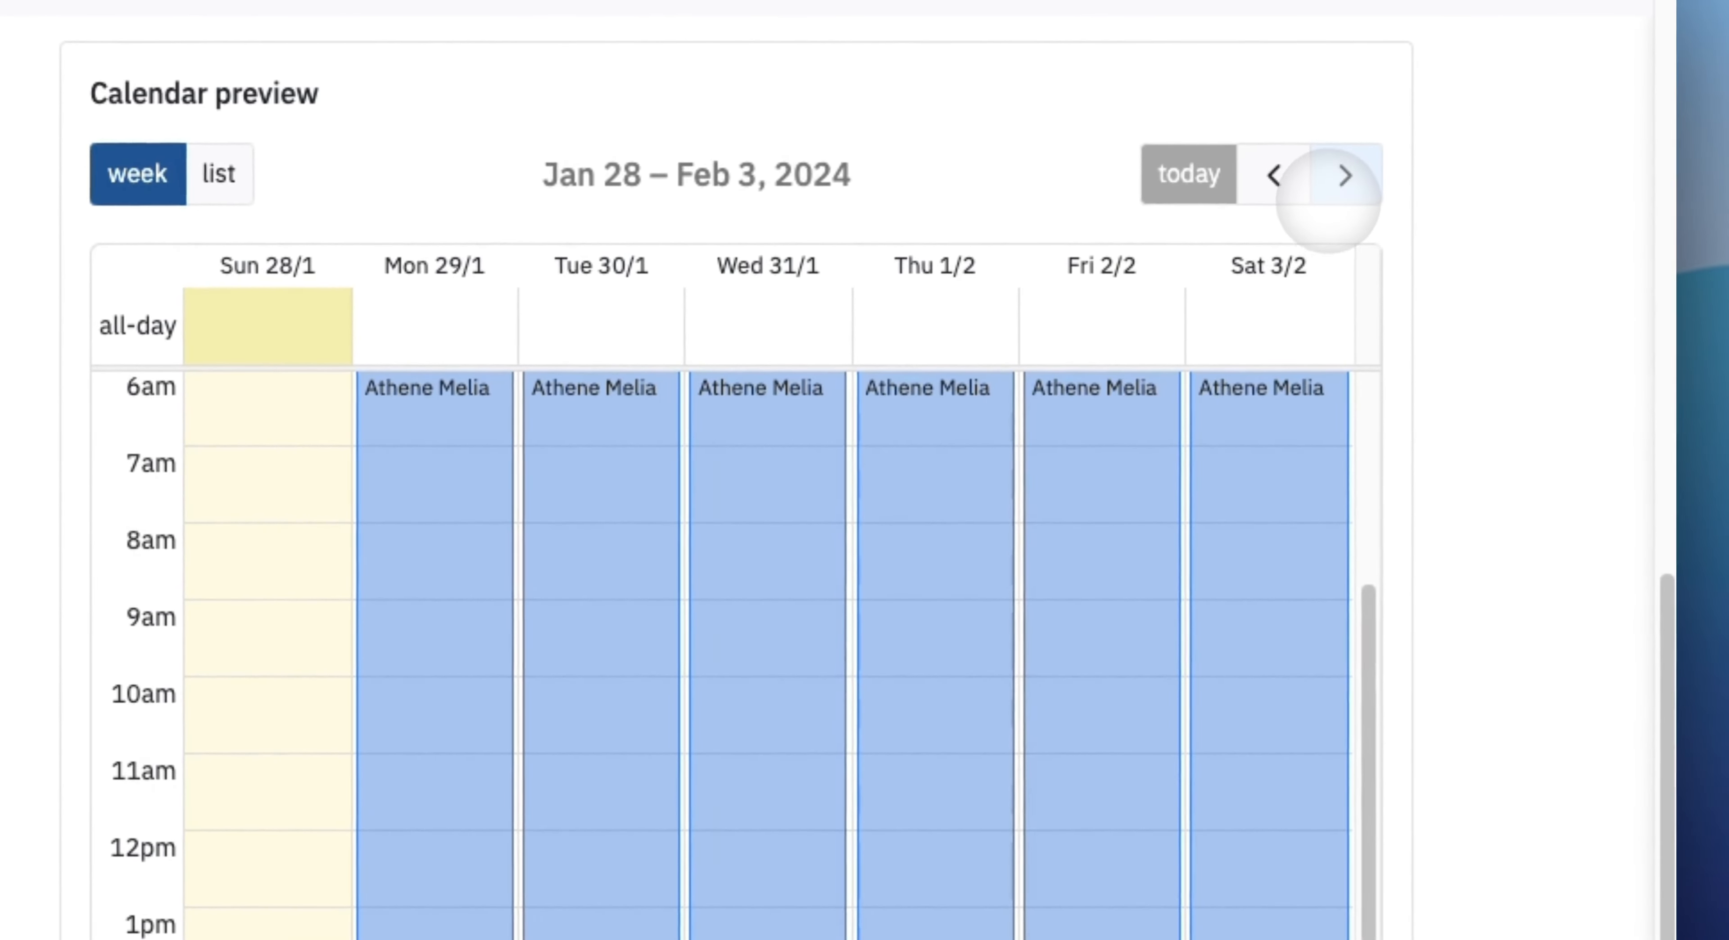
left_click(1333, 195)
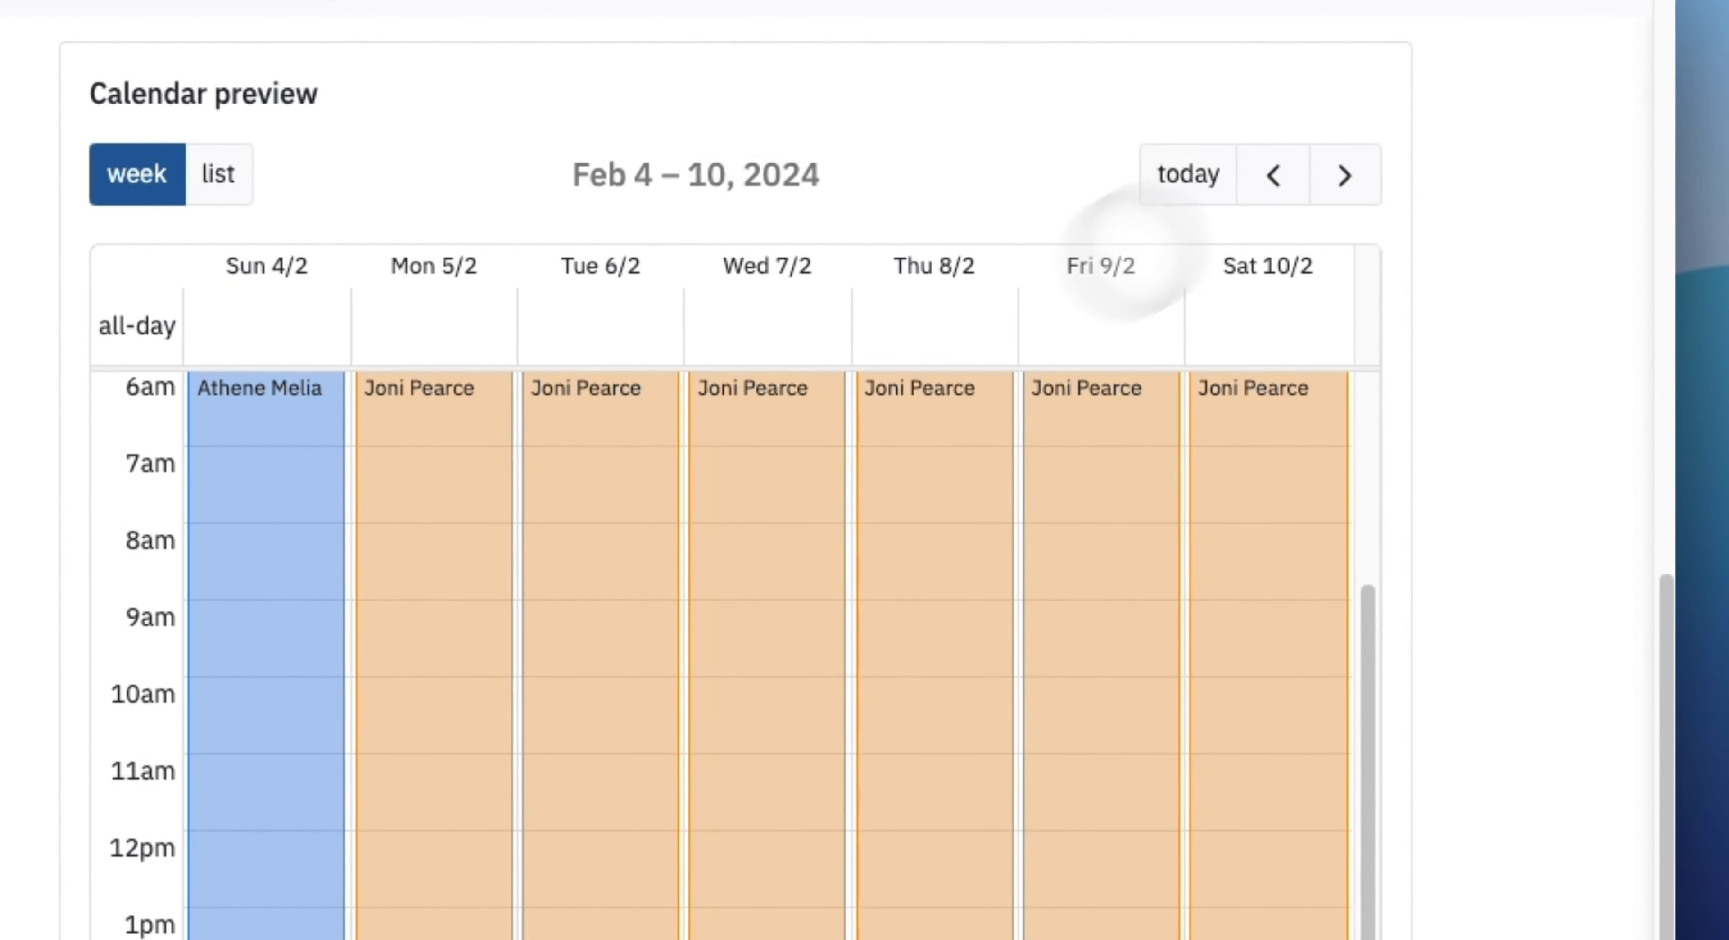
left_click(1274, 175)
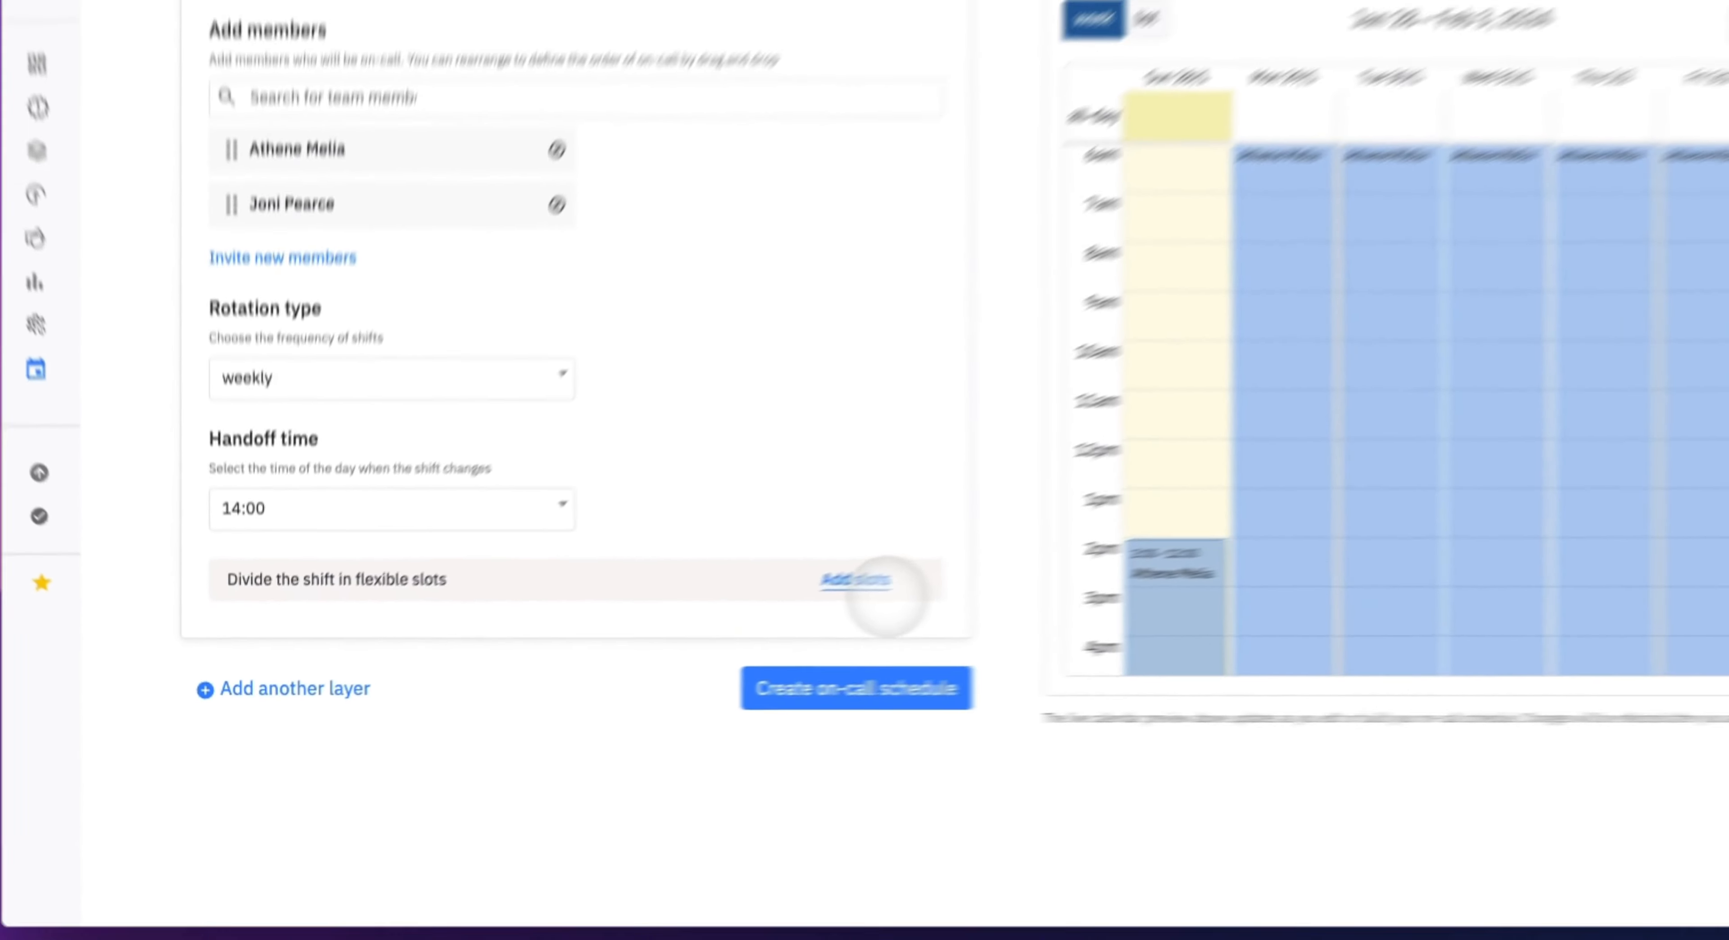
Add a specific time-of-day slot from 08:00 to 14:00 to Layer 1 and apply it
left_click(1034, 680)
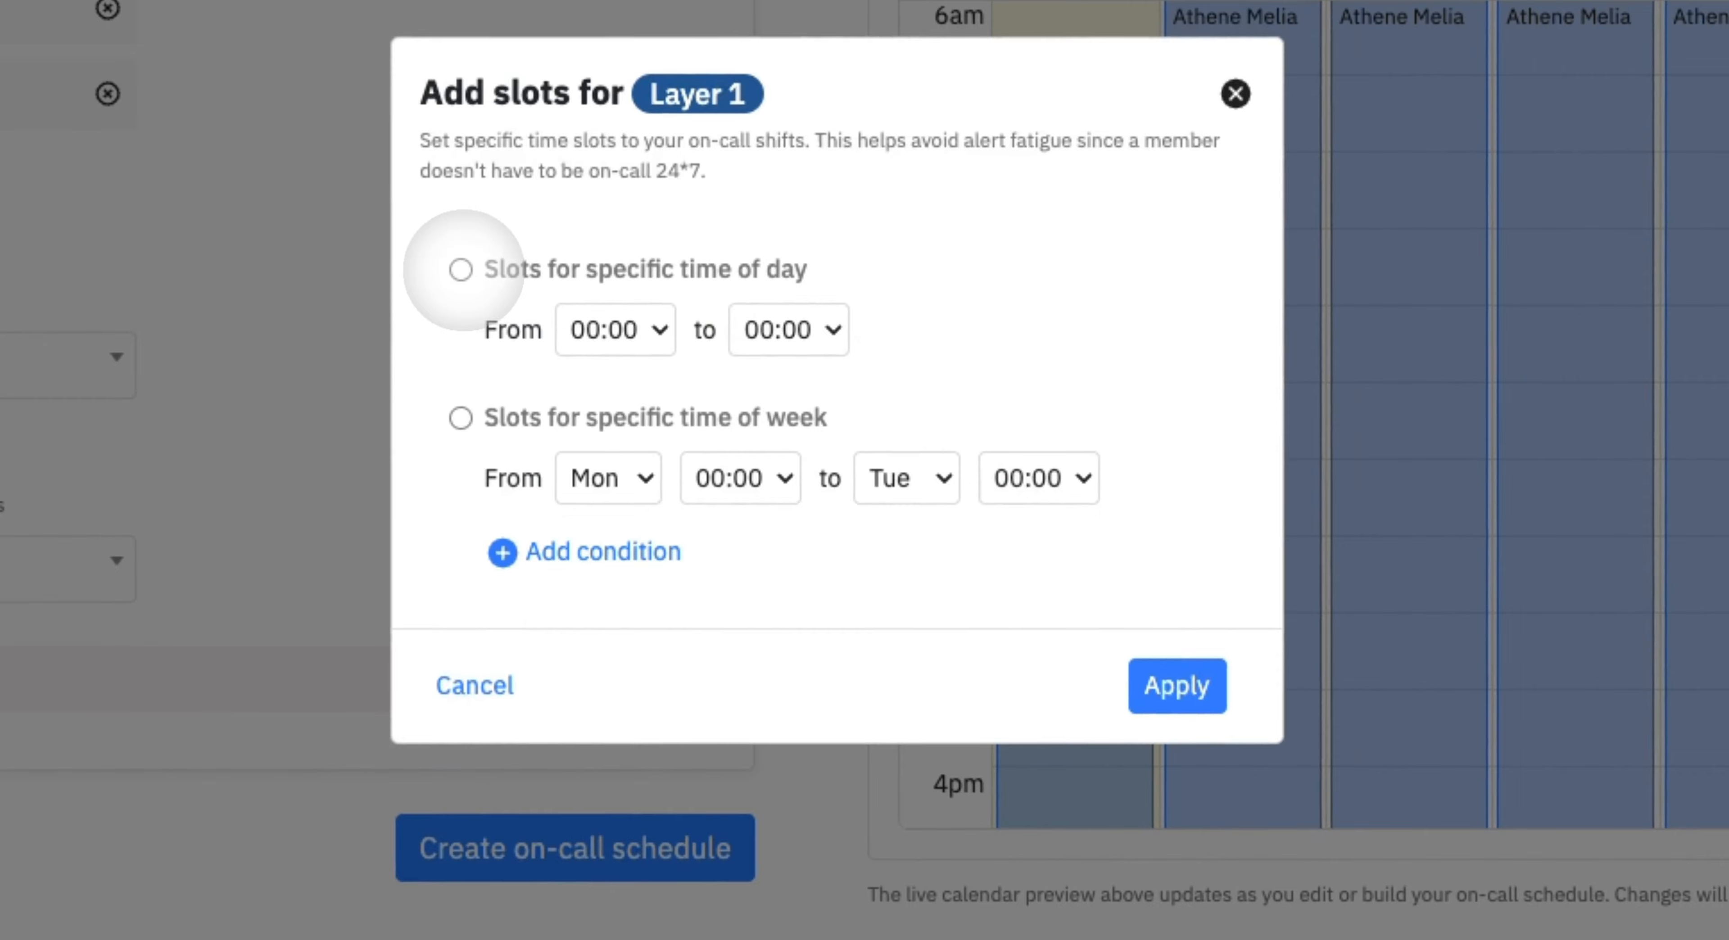
left_click(462, 272)
left_click(616, 330)
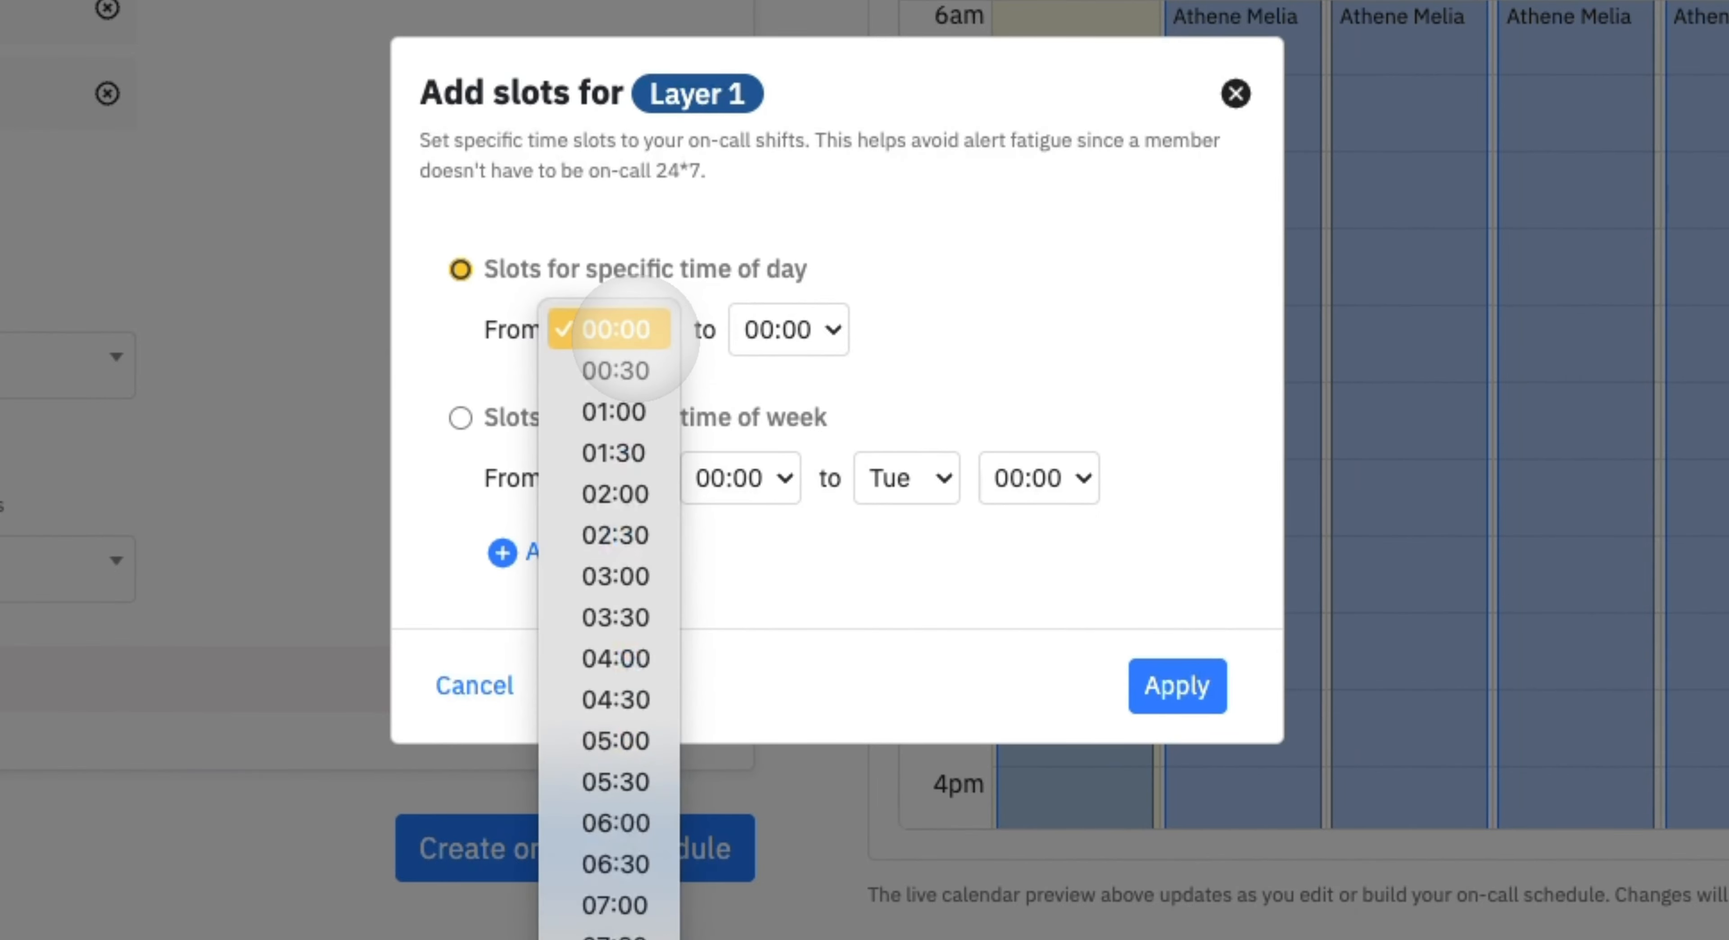
left_click(616, 939)
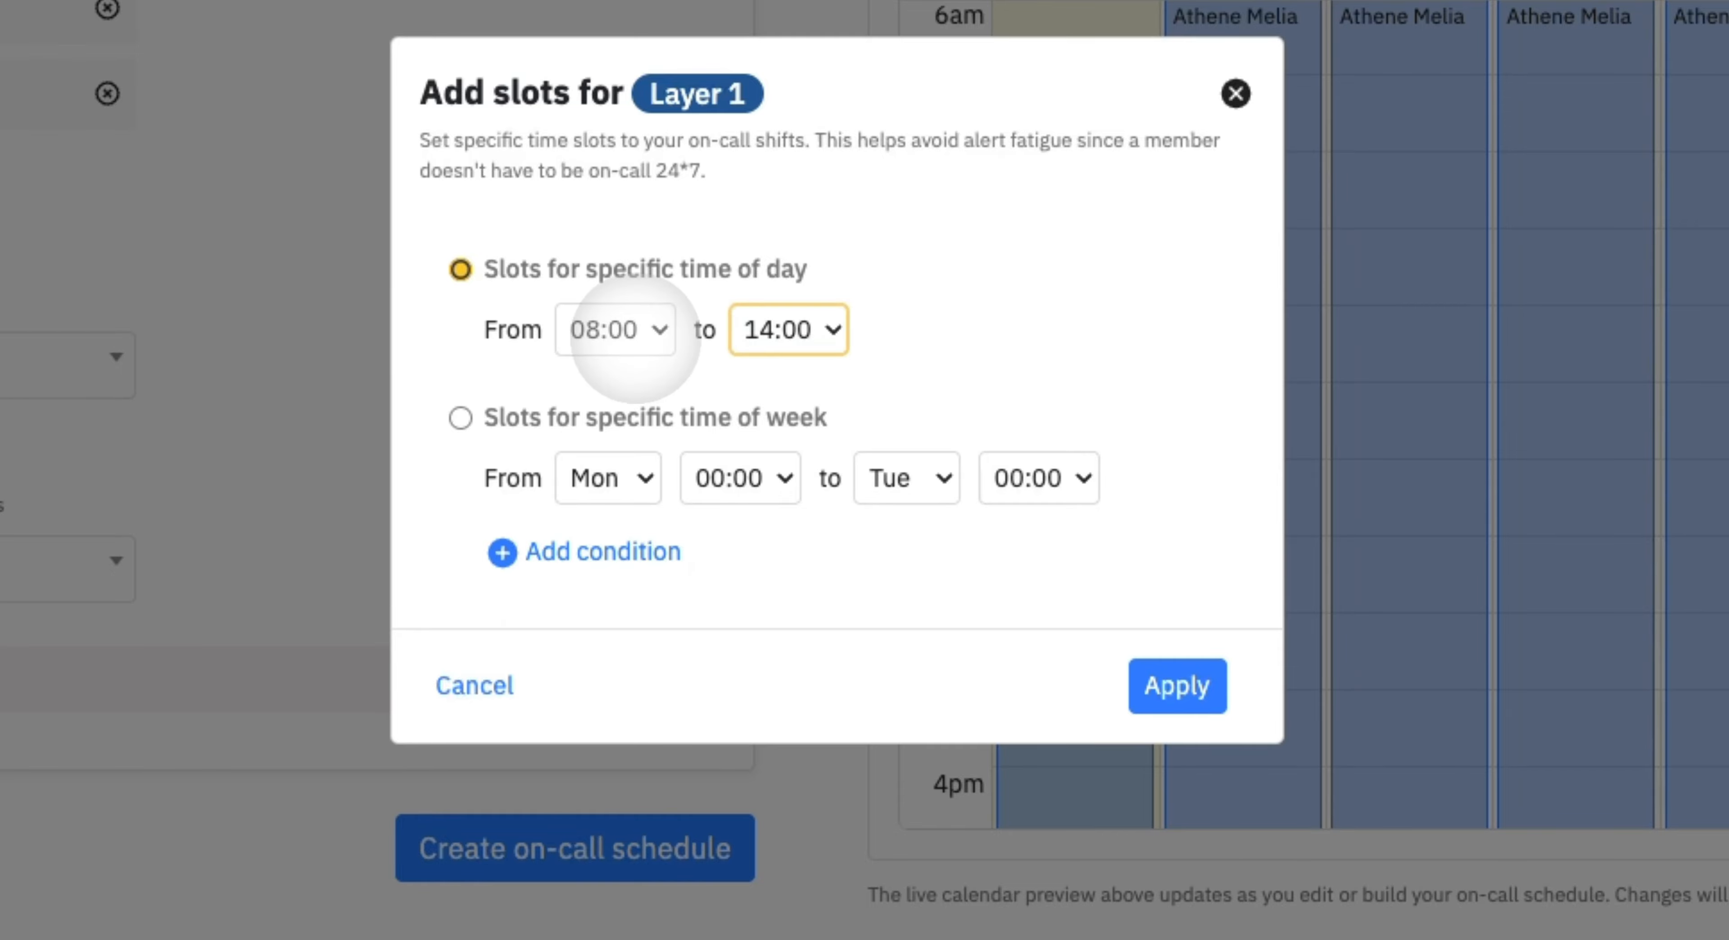
left_click(1208, 686)
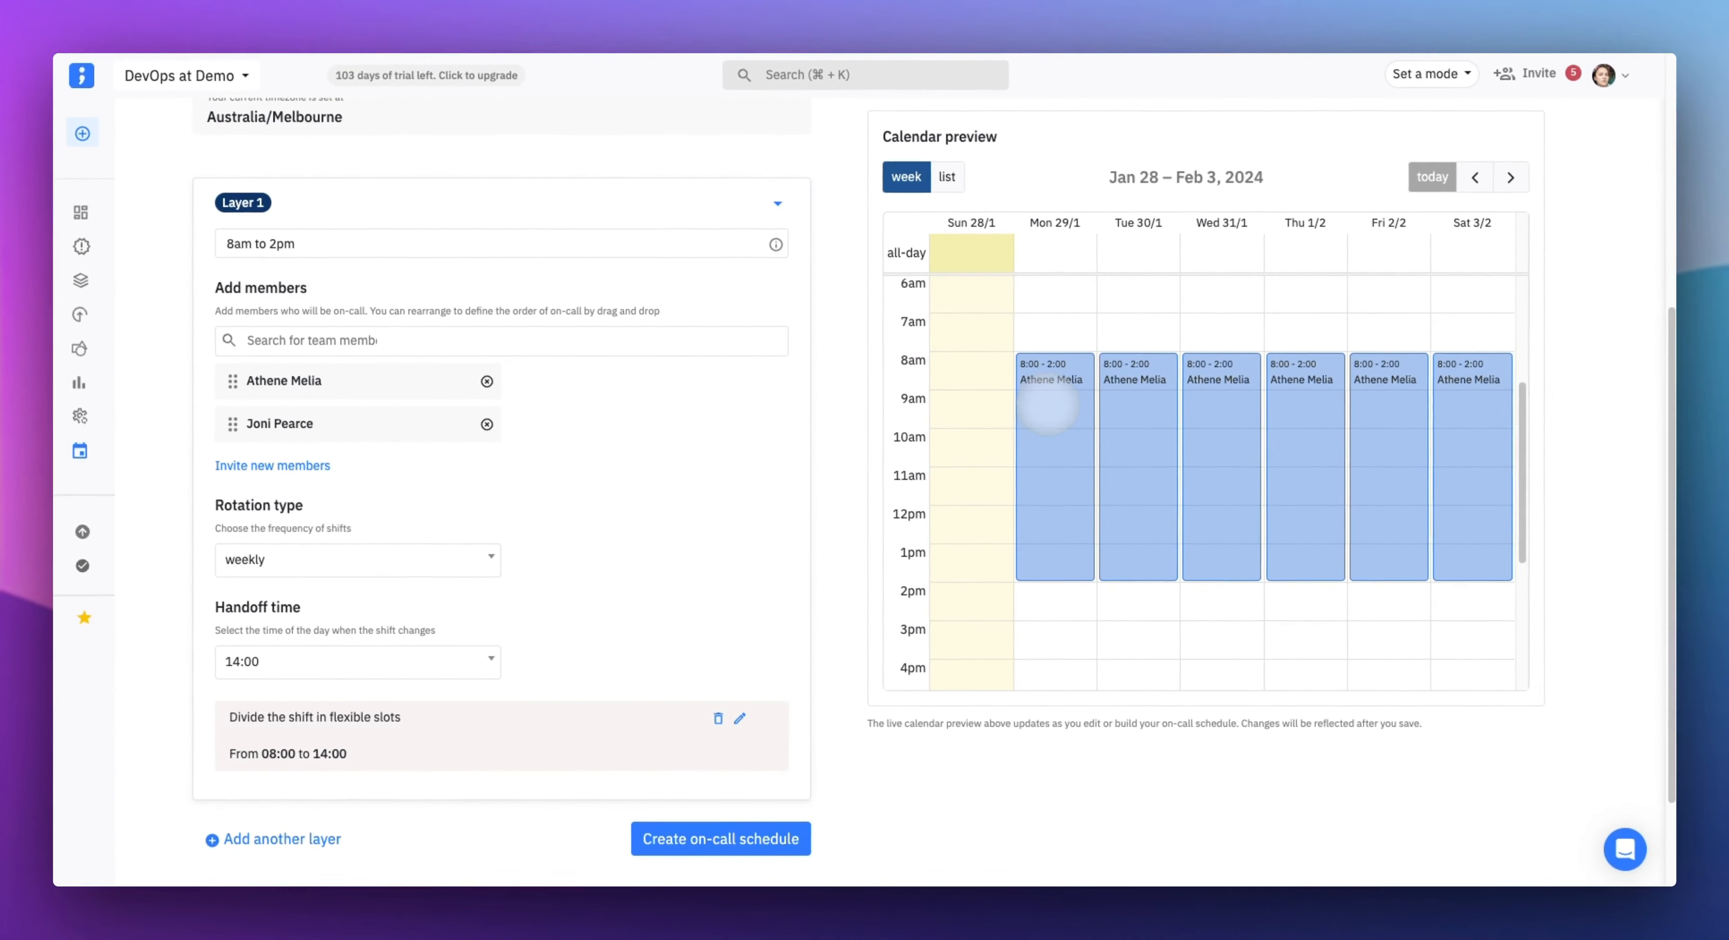
Add a second layer to the schedule and describe it as "2pm to 8pm"
scroll(585, 558, "down", 2)
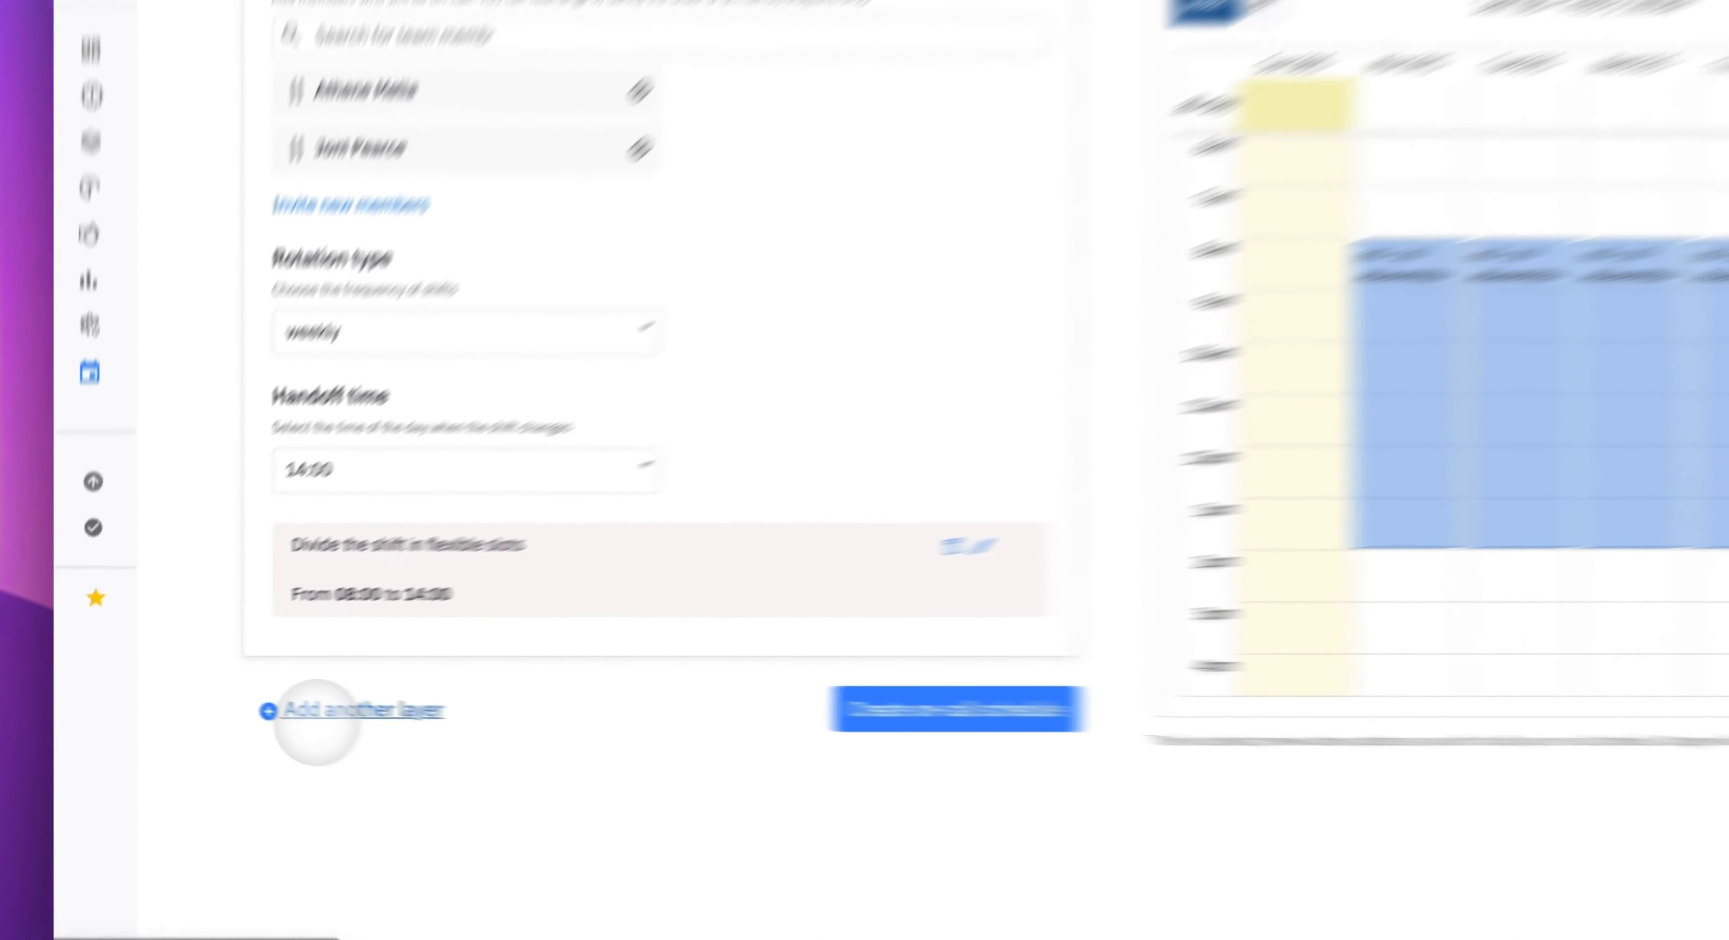
left_click(247, 702)
scroll(444, 735, "down", 2)
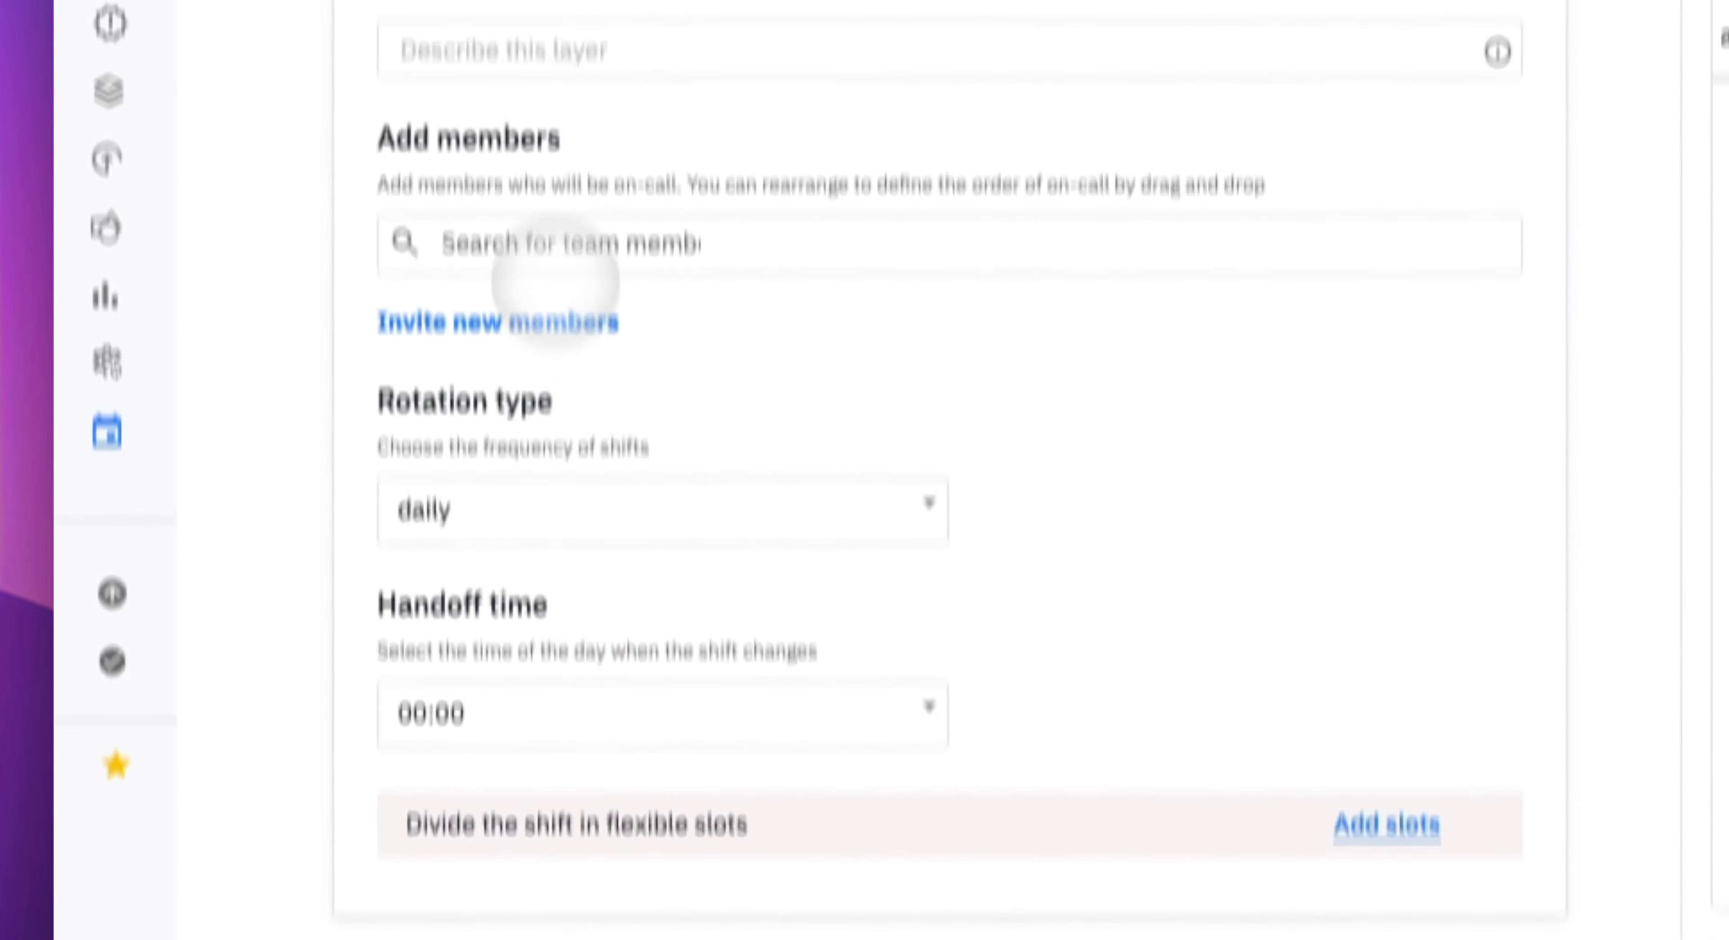
left_click(549, 59)
type("2pm to 8pm")
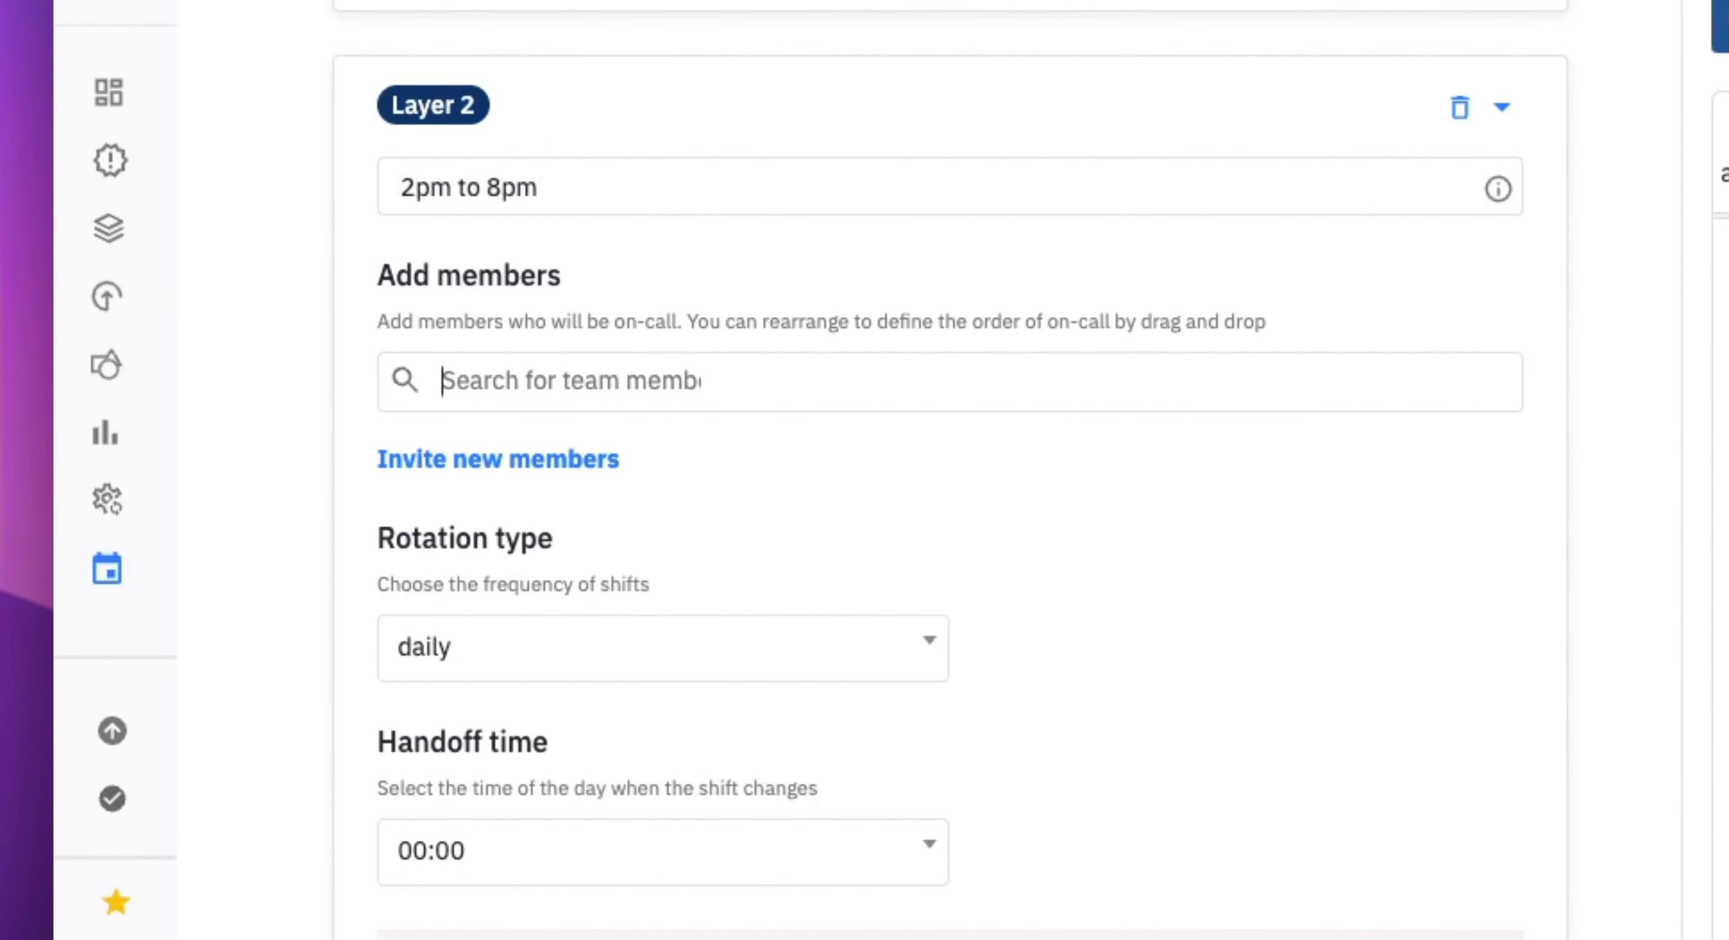
Add the third and fourth team members in the list as on-call members of Layer 2
key("Down")
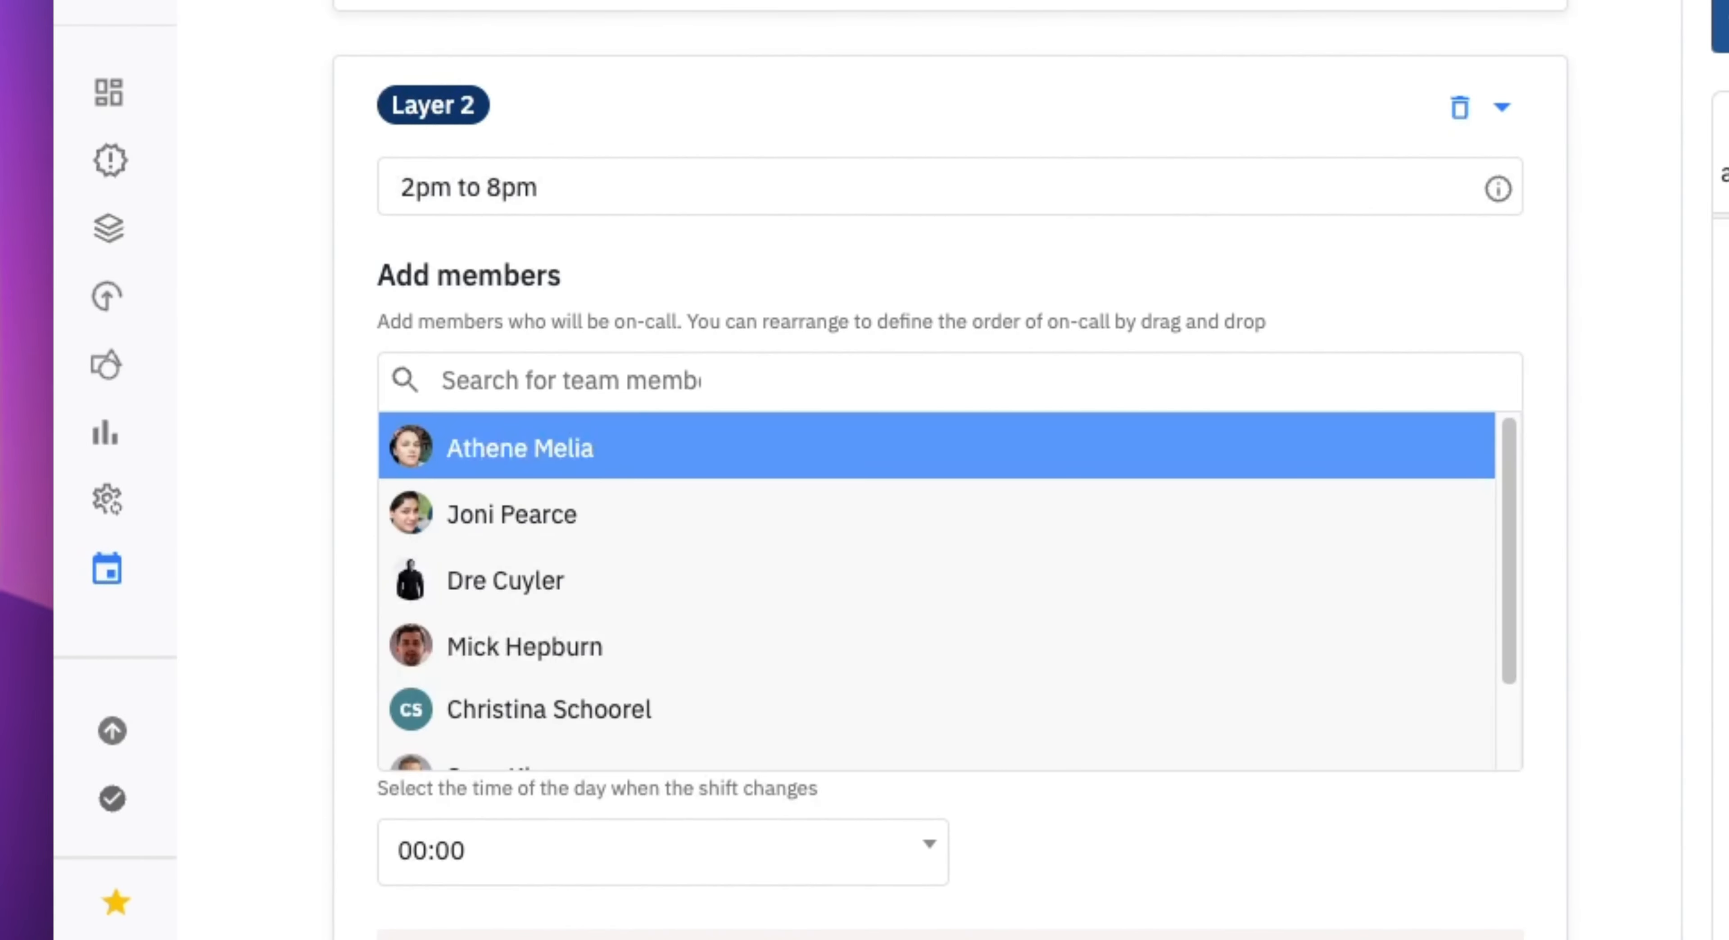
left_click(571, 579)
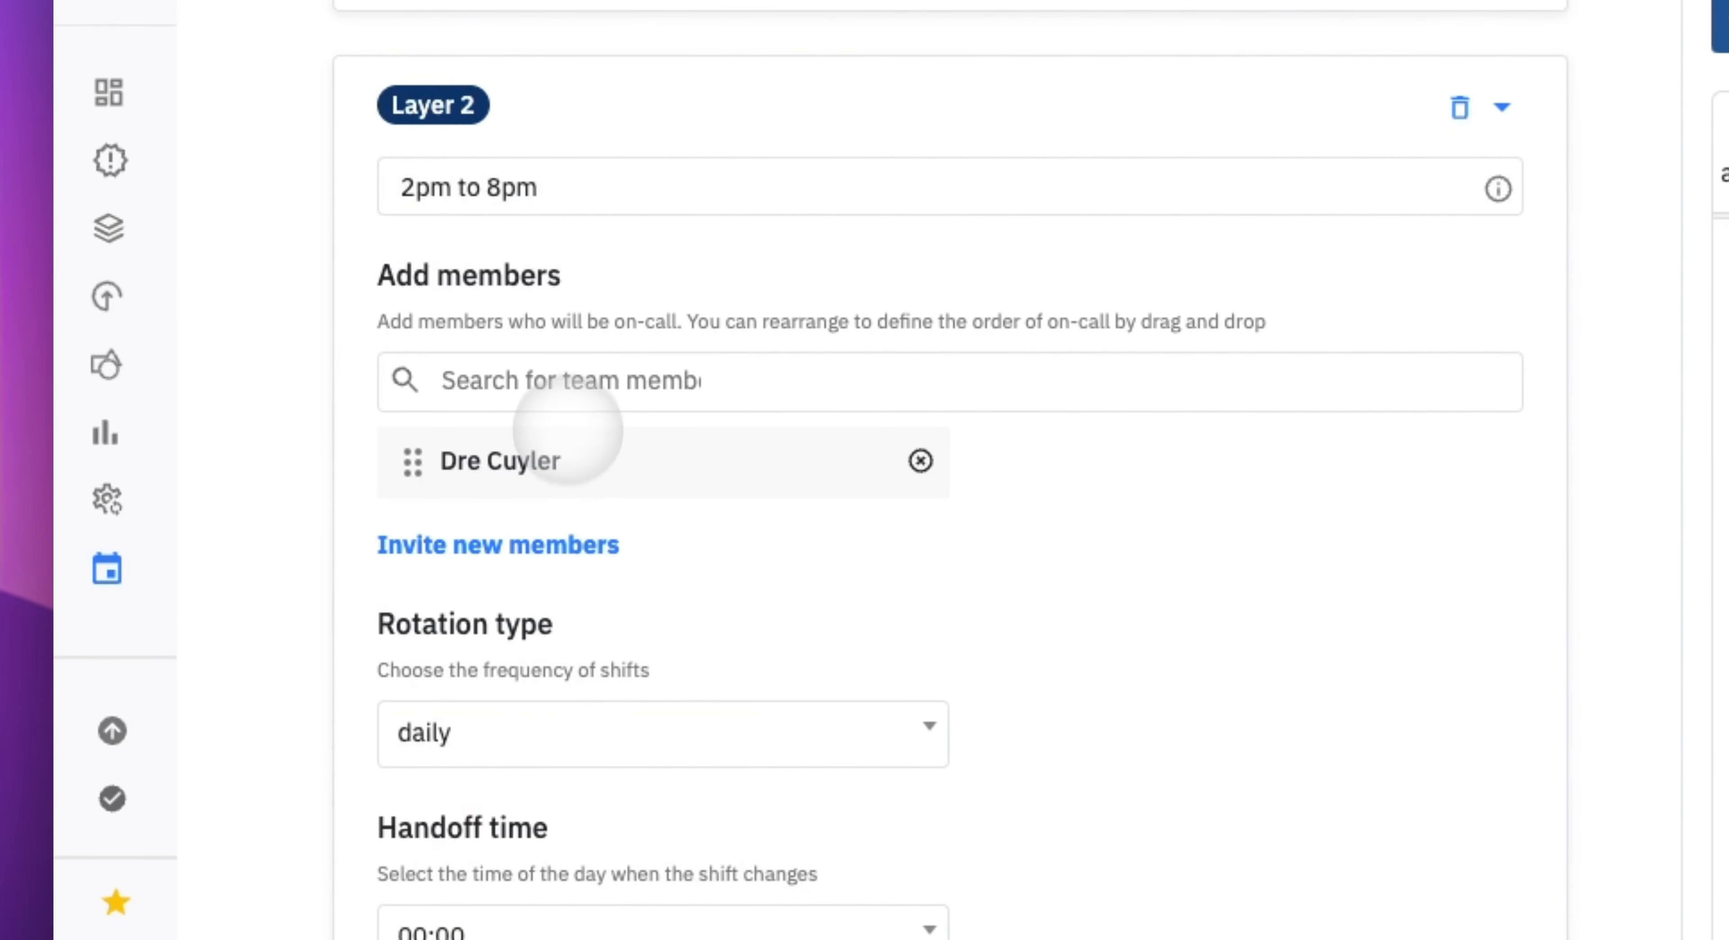
left_click(567, 380)
left_click(560, 634)
Set Layer 2's rotation type to weekly and its handoff time to 20:00
scroll(946, 572, "down", 6)
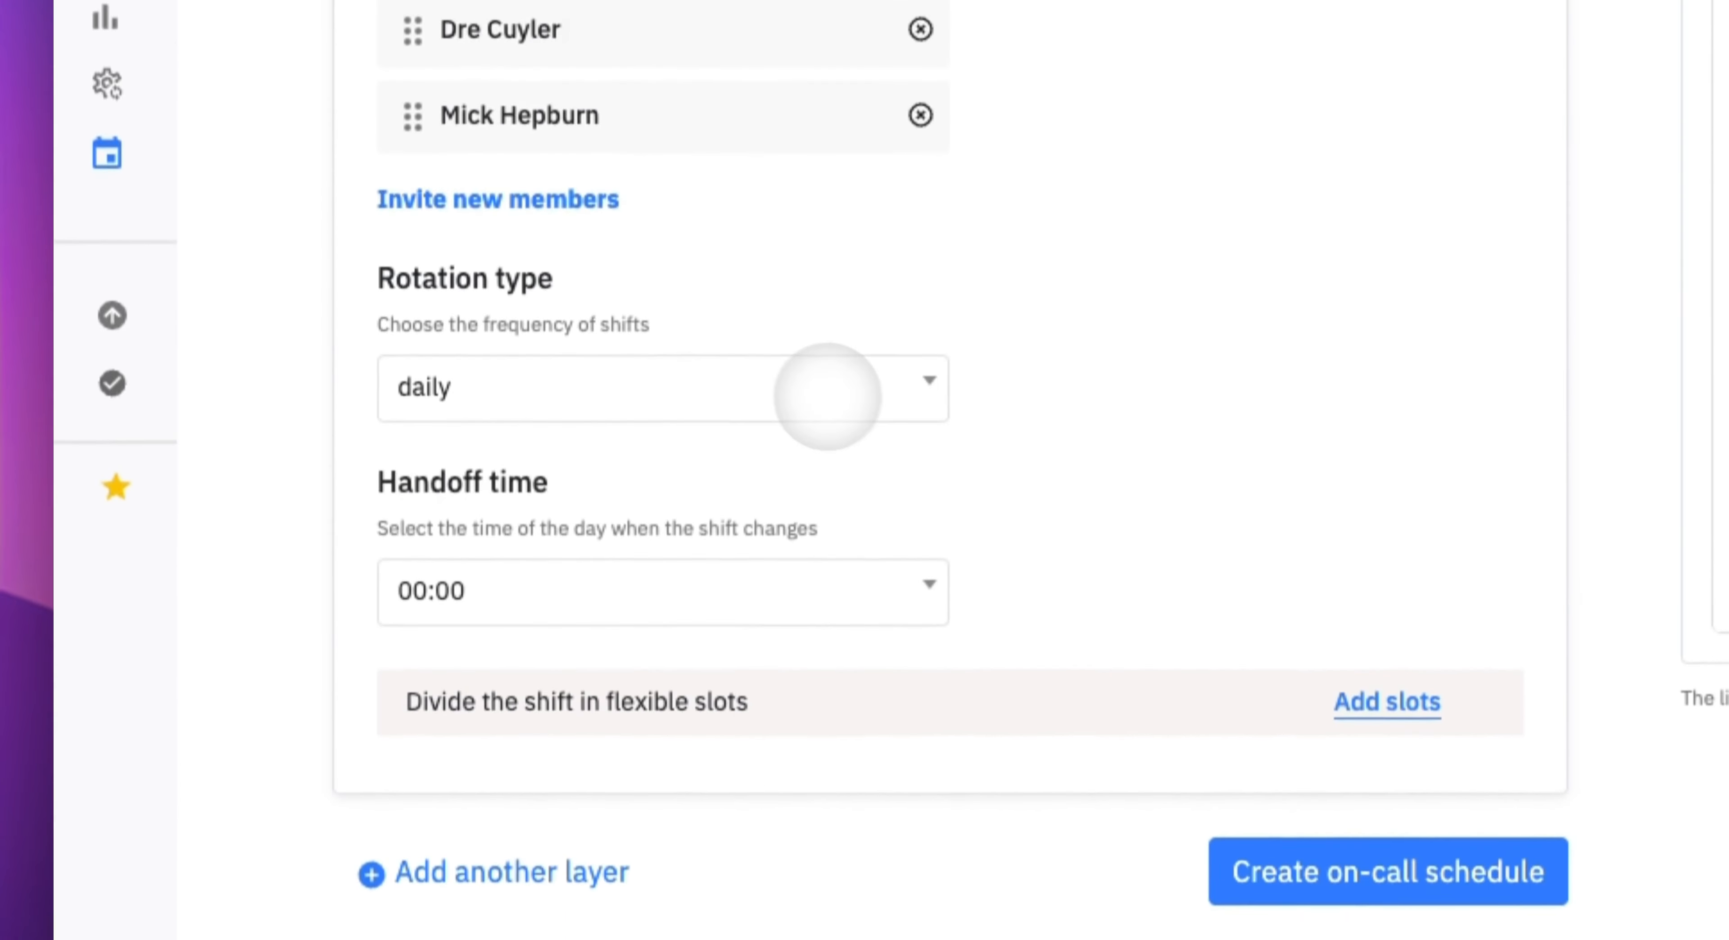
left_click(810, 374)
type("w")
key("Return")
left_click(737, 576)
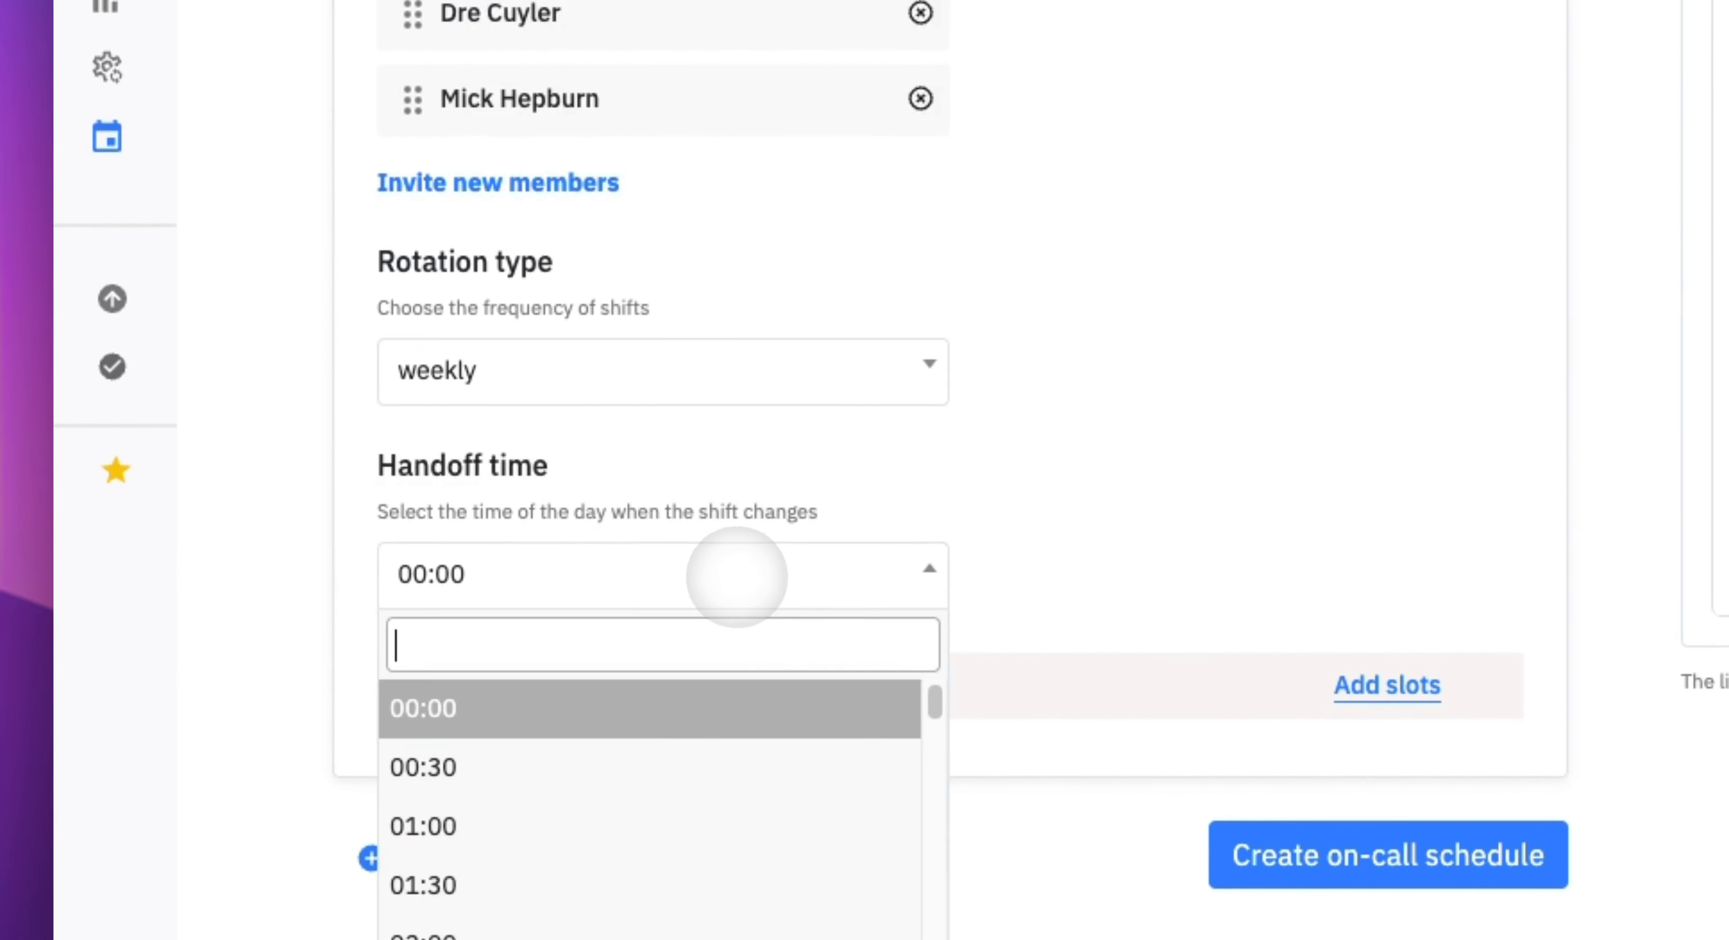
type("20")
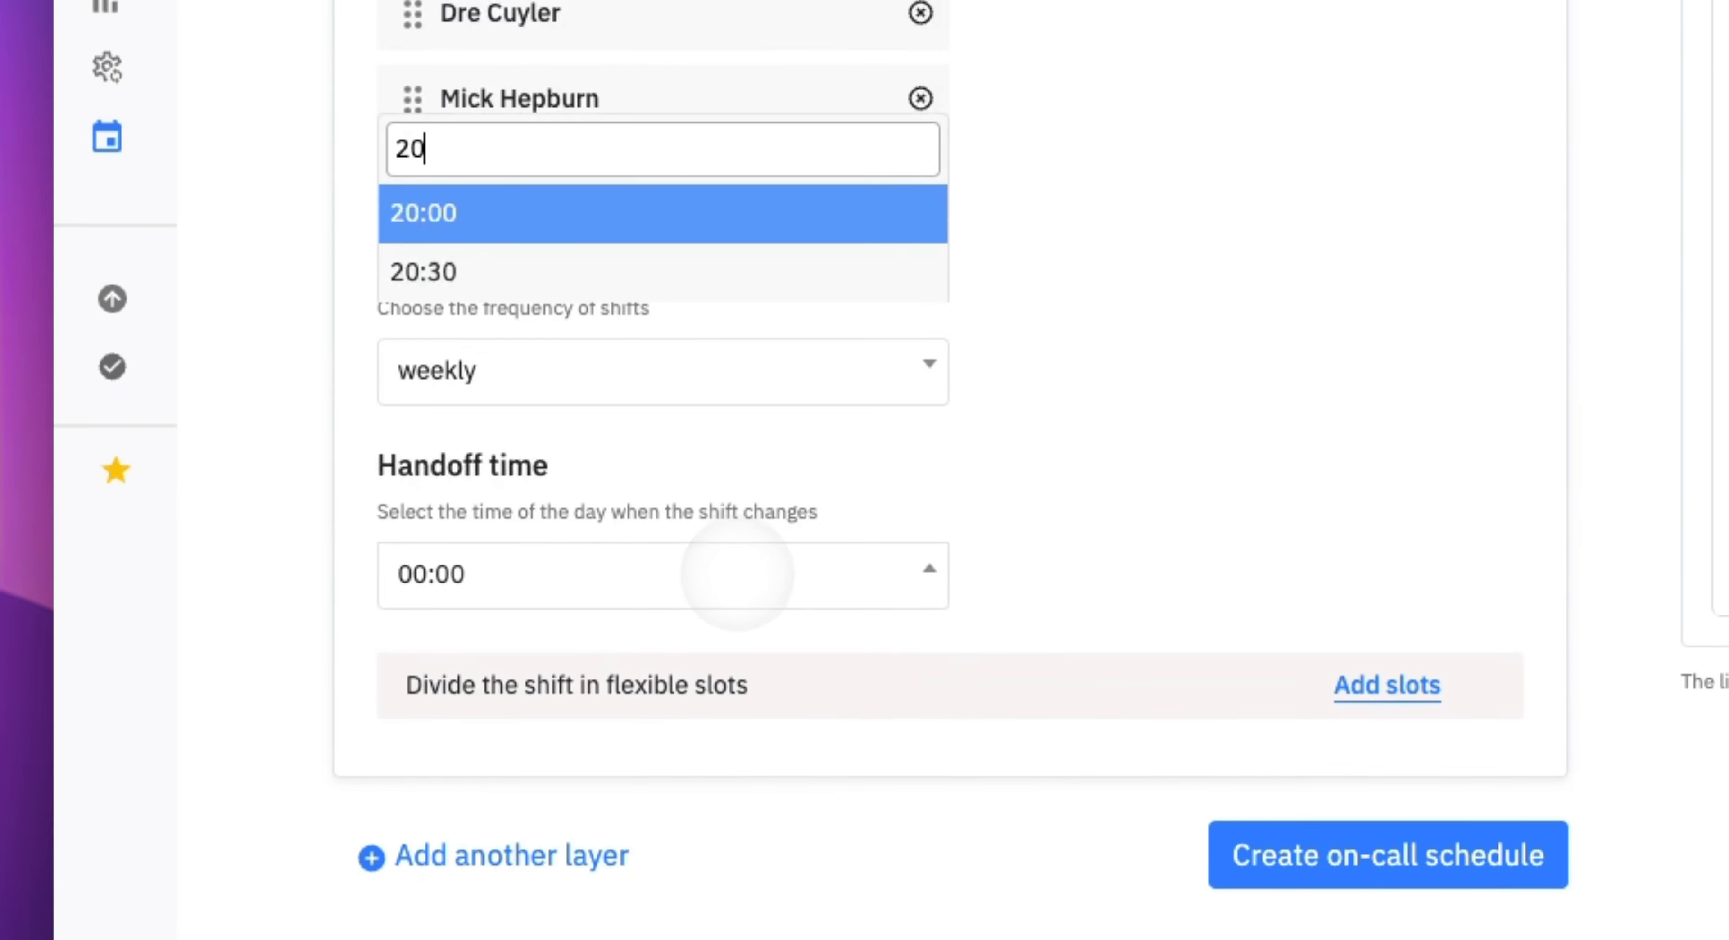
key("Return")
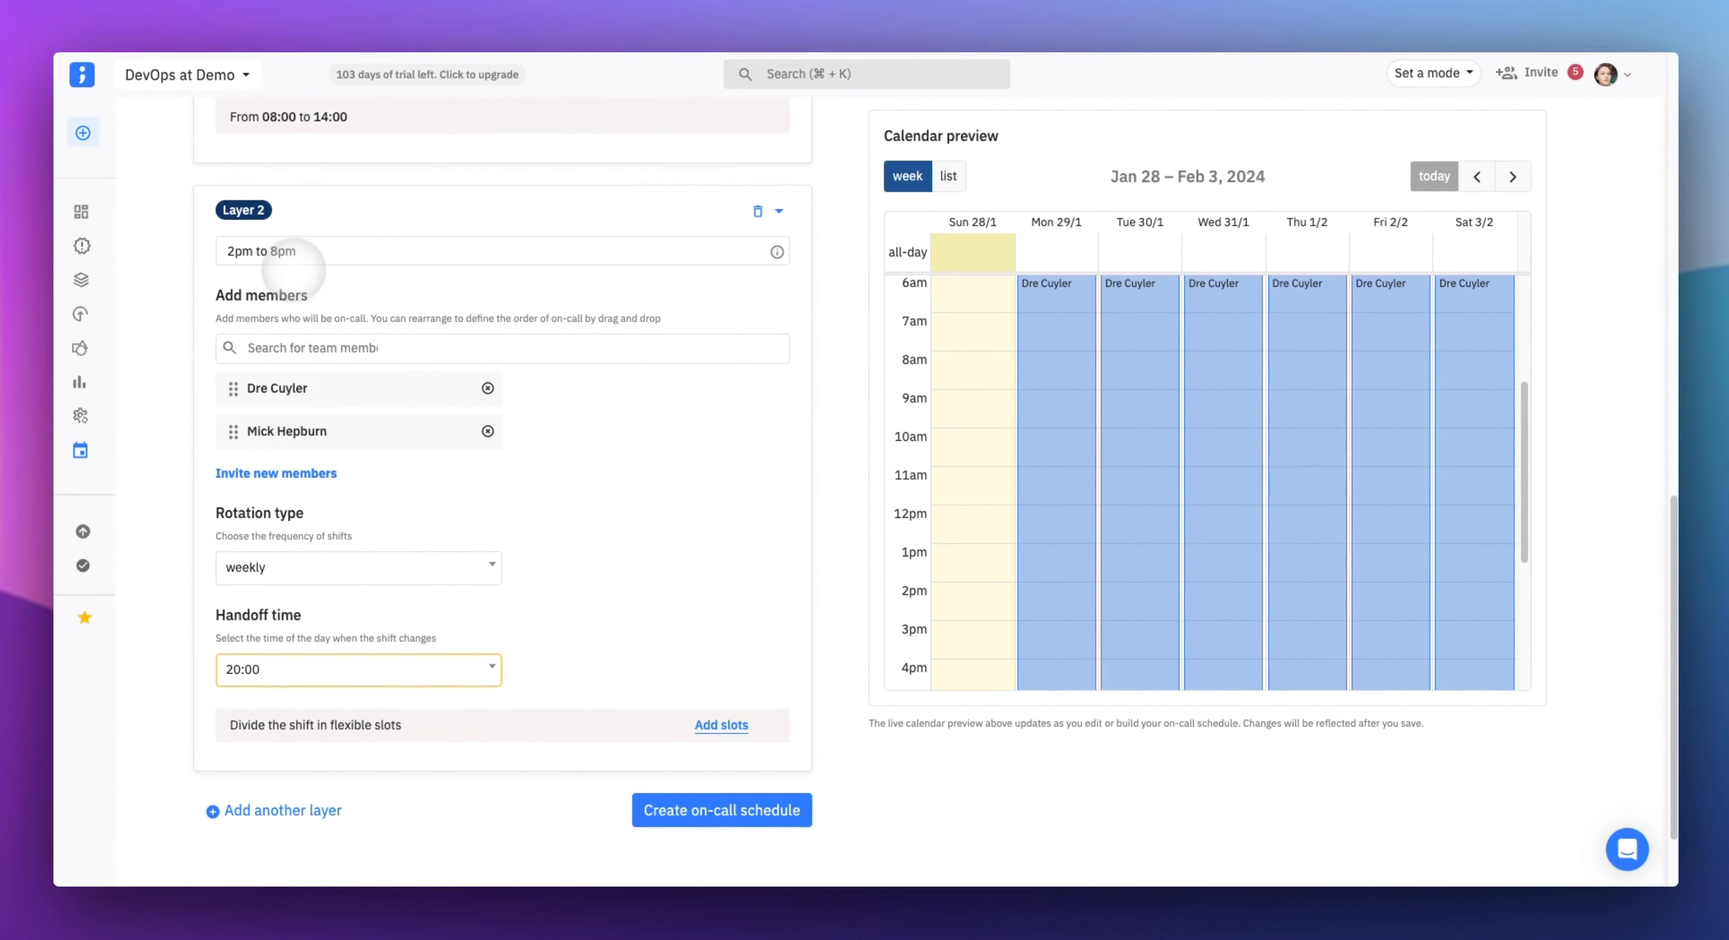
Add a specific time-of-day slot from 14:00 to 20:00 to Layer 2 and apply it
scroll(592, 601, "down", 3)
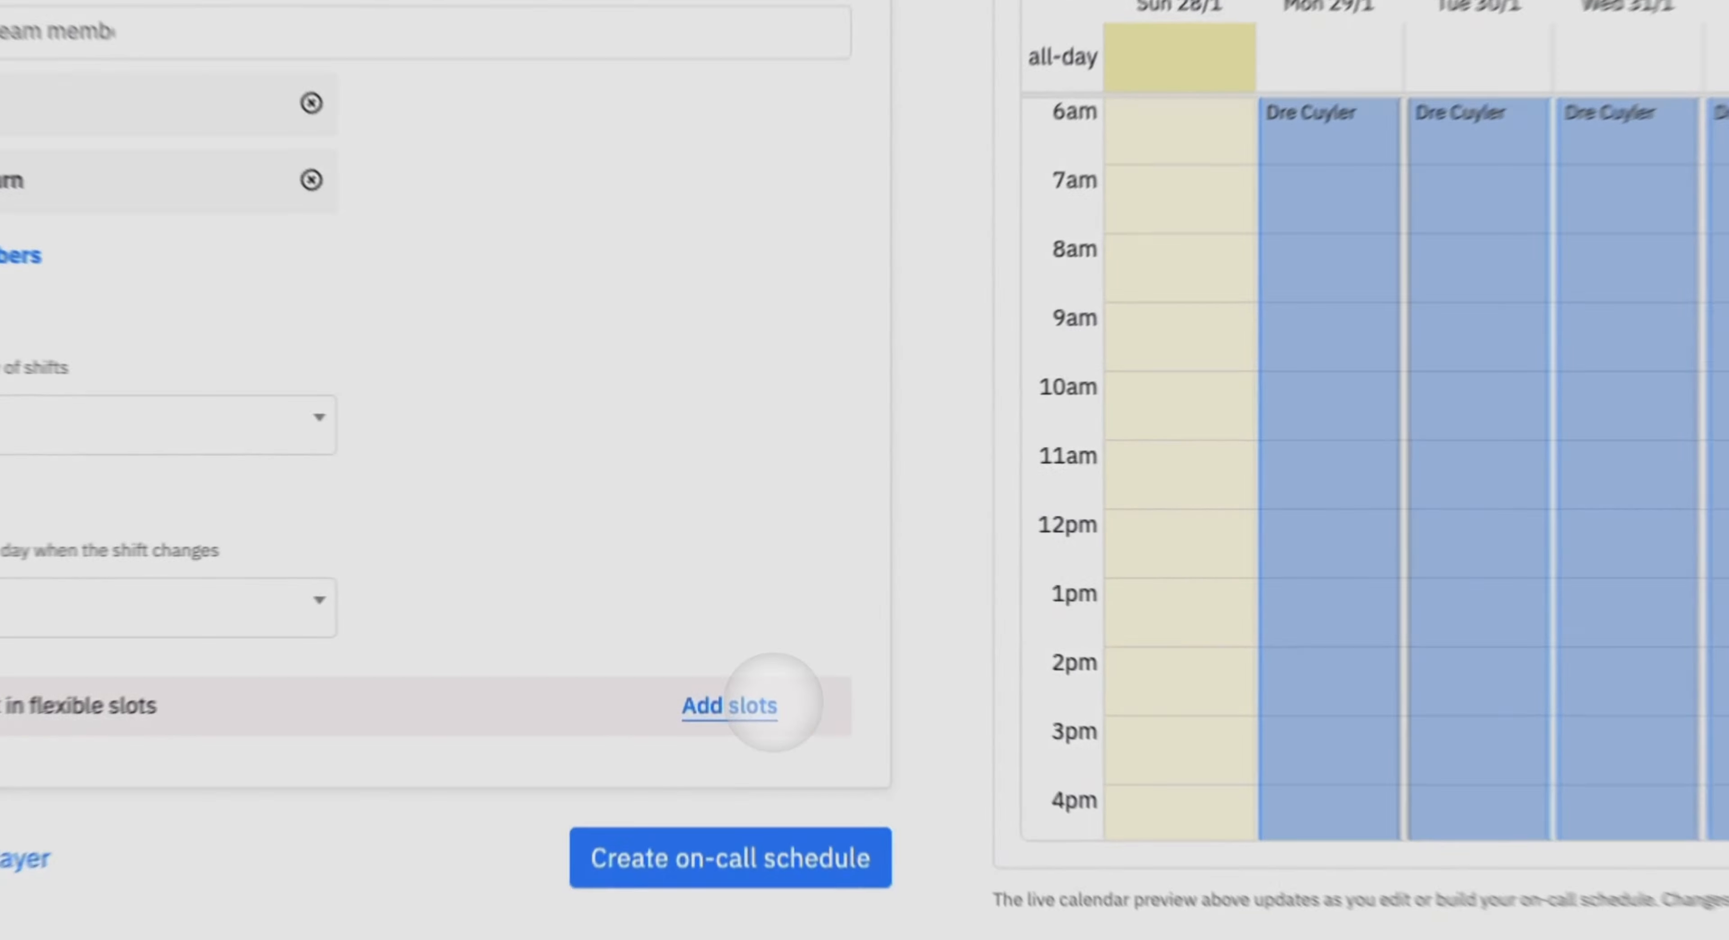
left_click(719, 614)
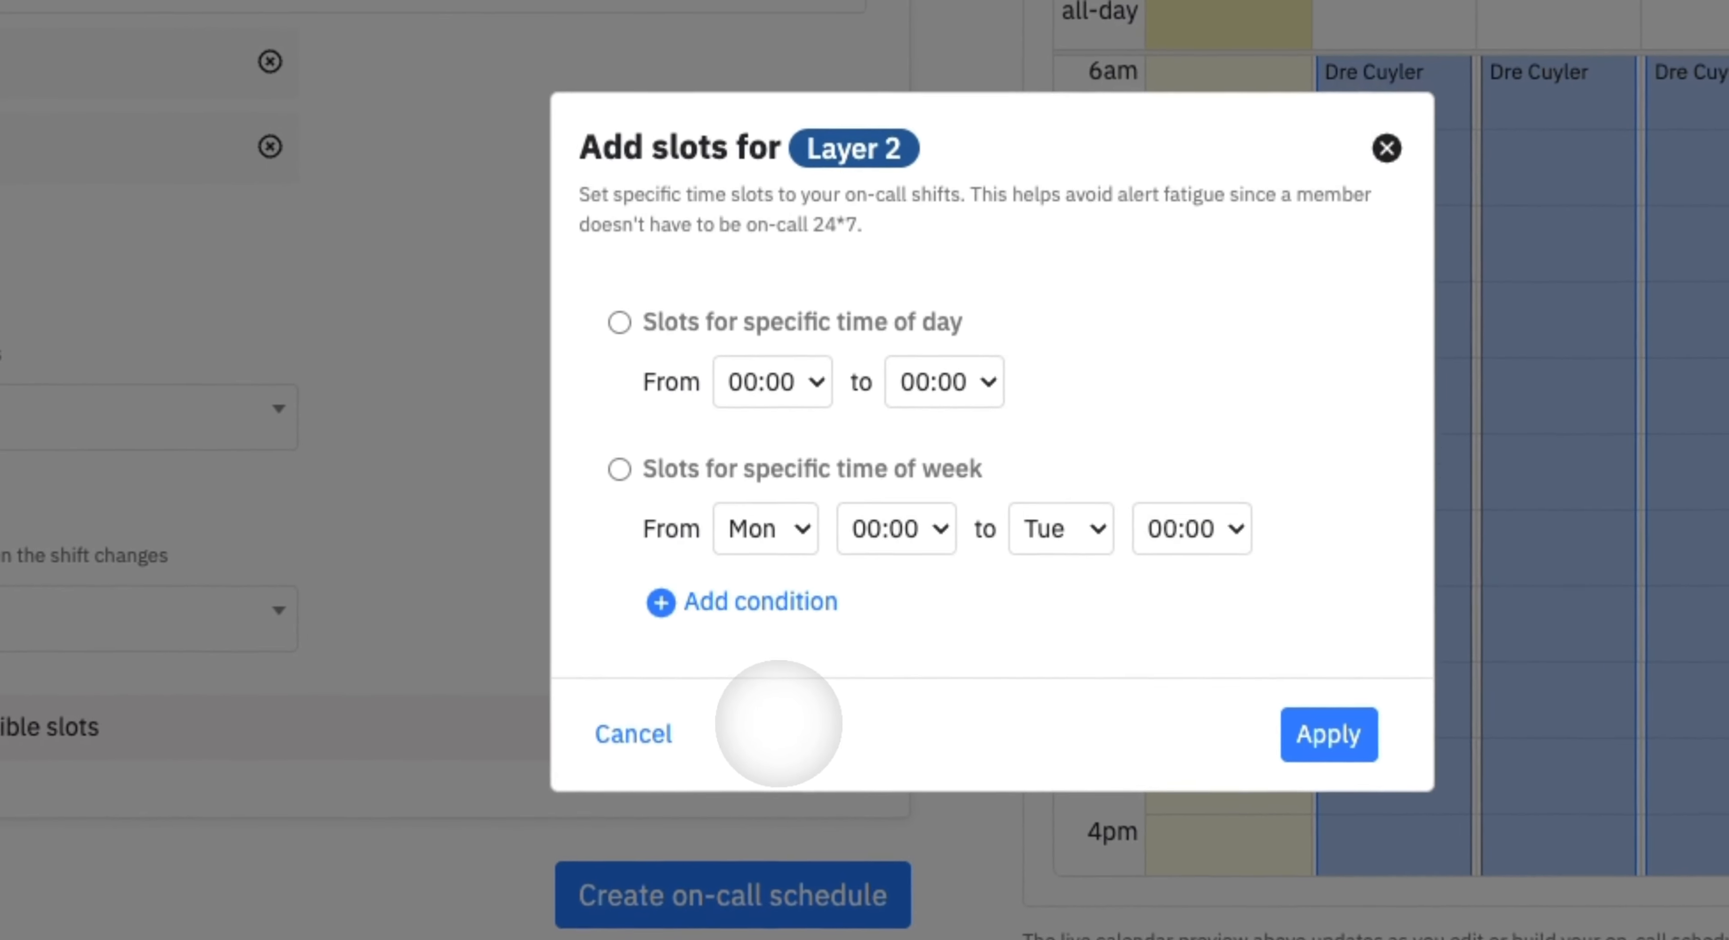
left_click(739, 376)
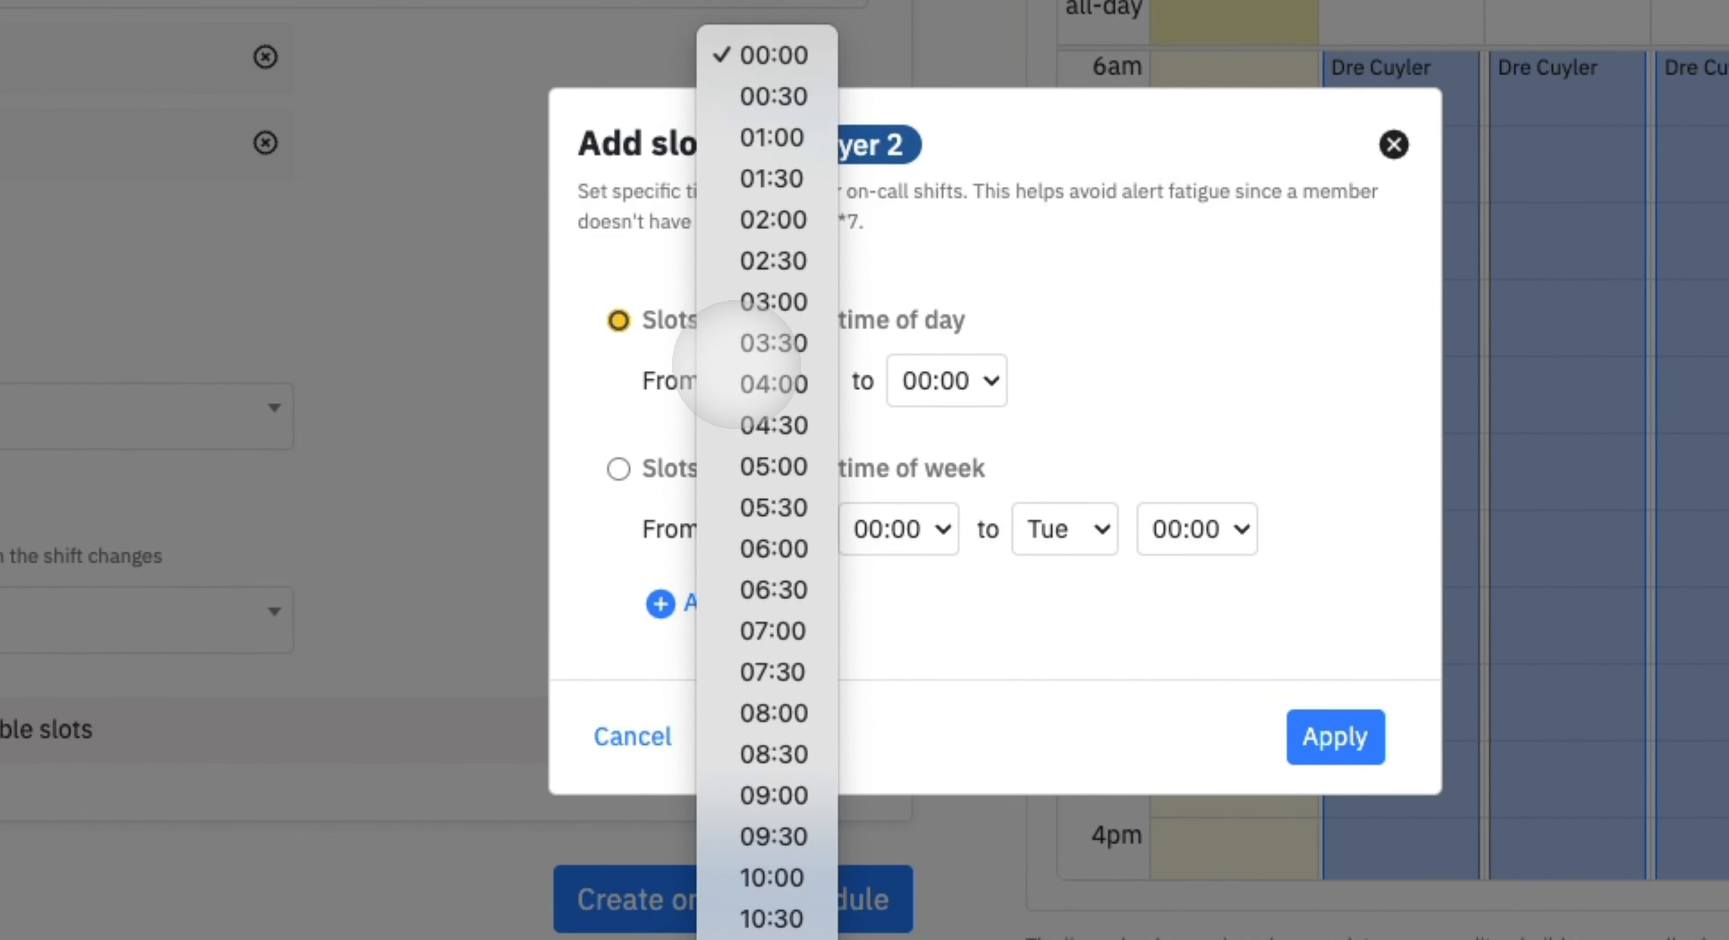
left_click(762, 381)
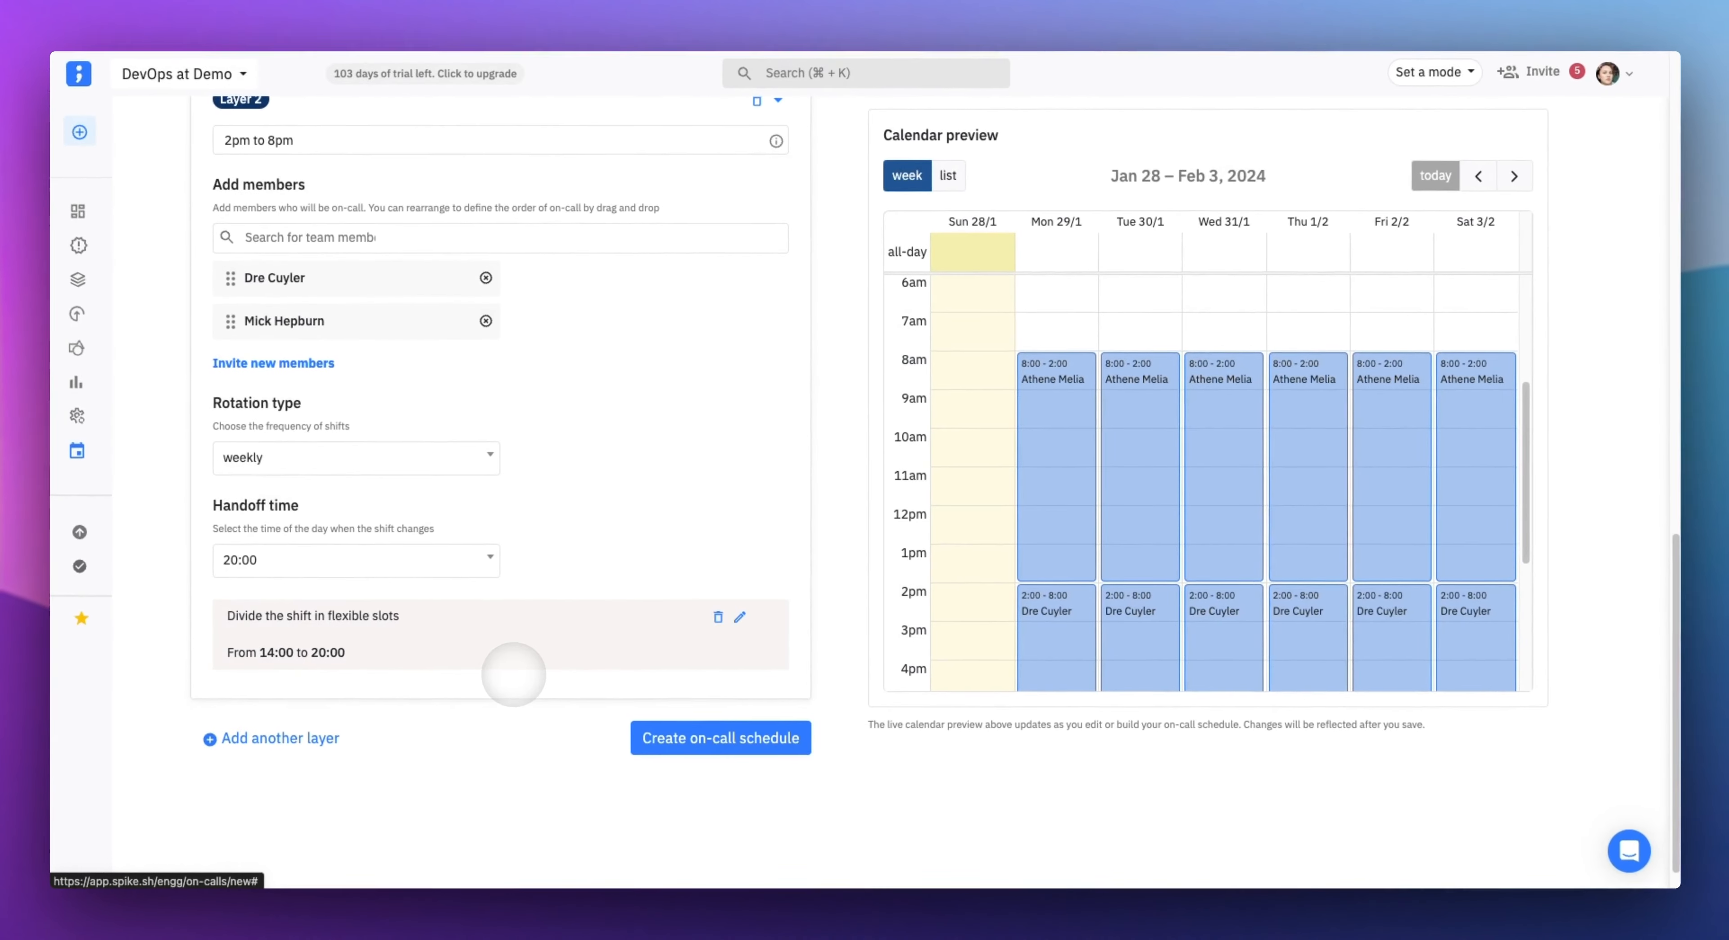
Collapse Layer 2, add a third layer and describe it as "8pm to 2am"
scroll(513, 674, "down", 1)
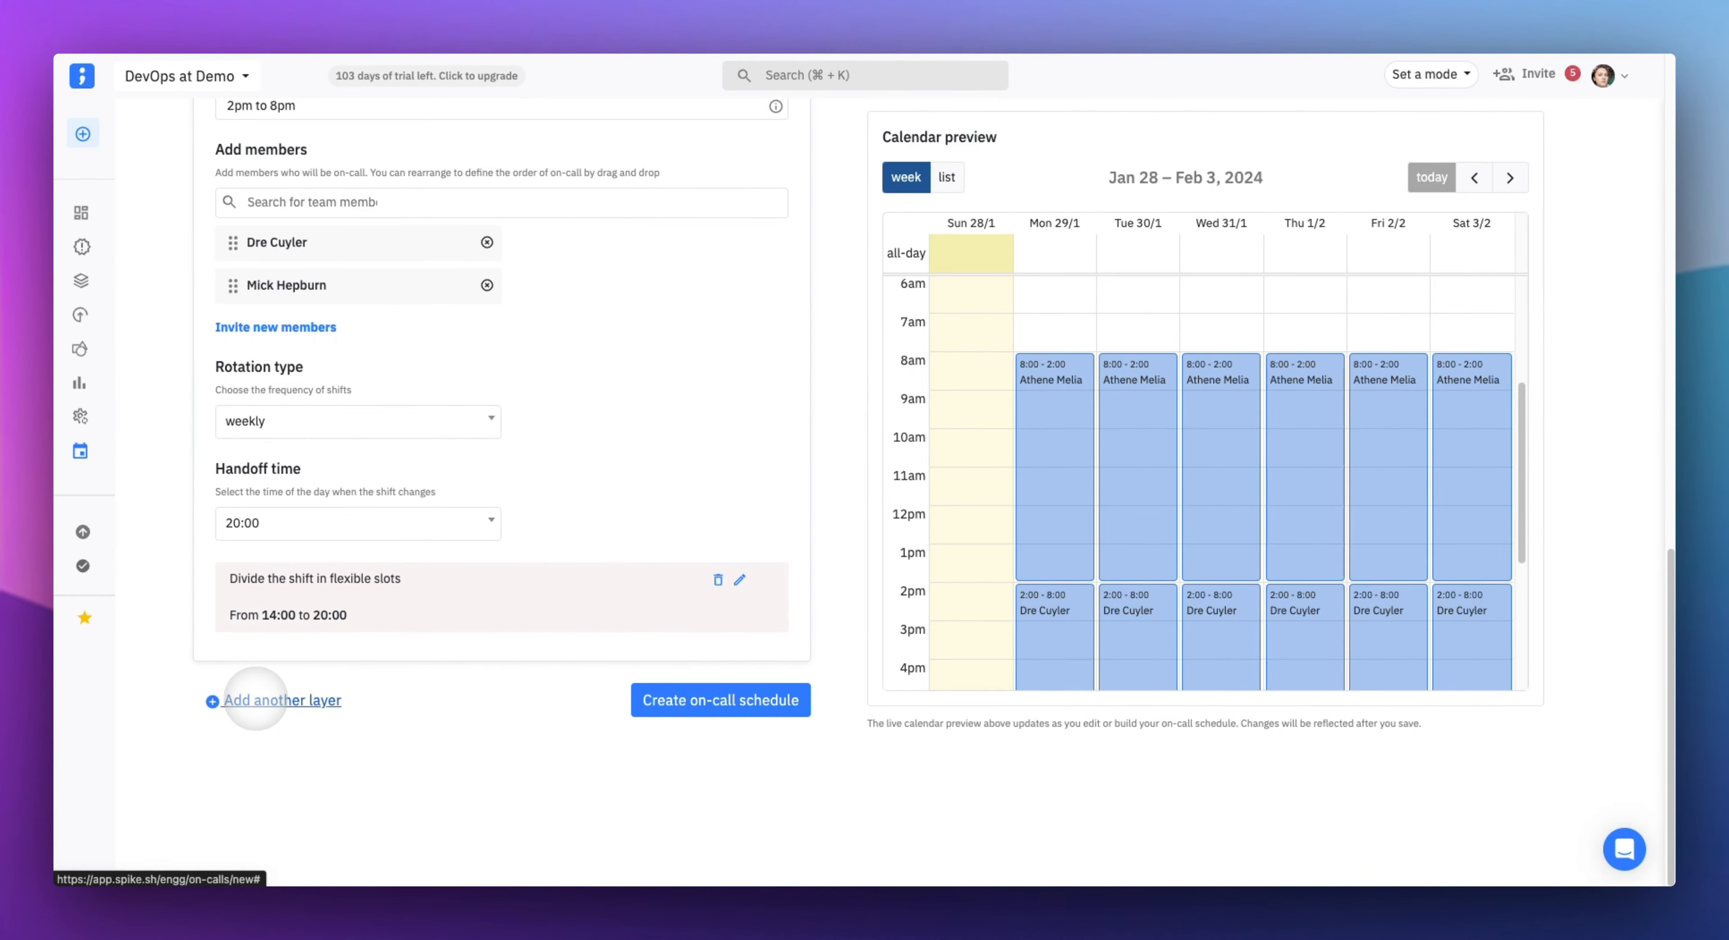
scroll(255, 698, "up", 2)
left_click(775, 201)
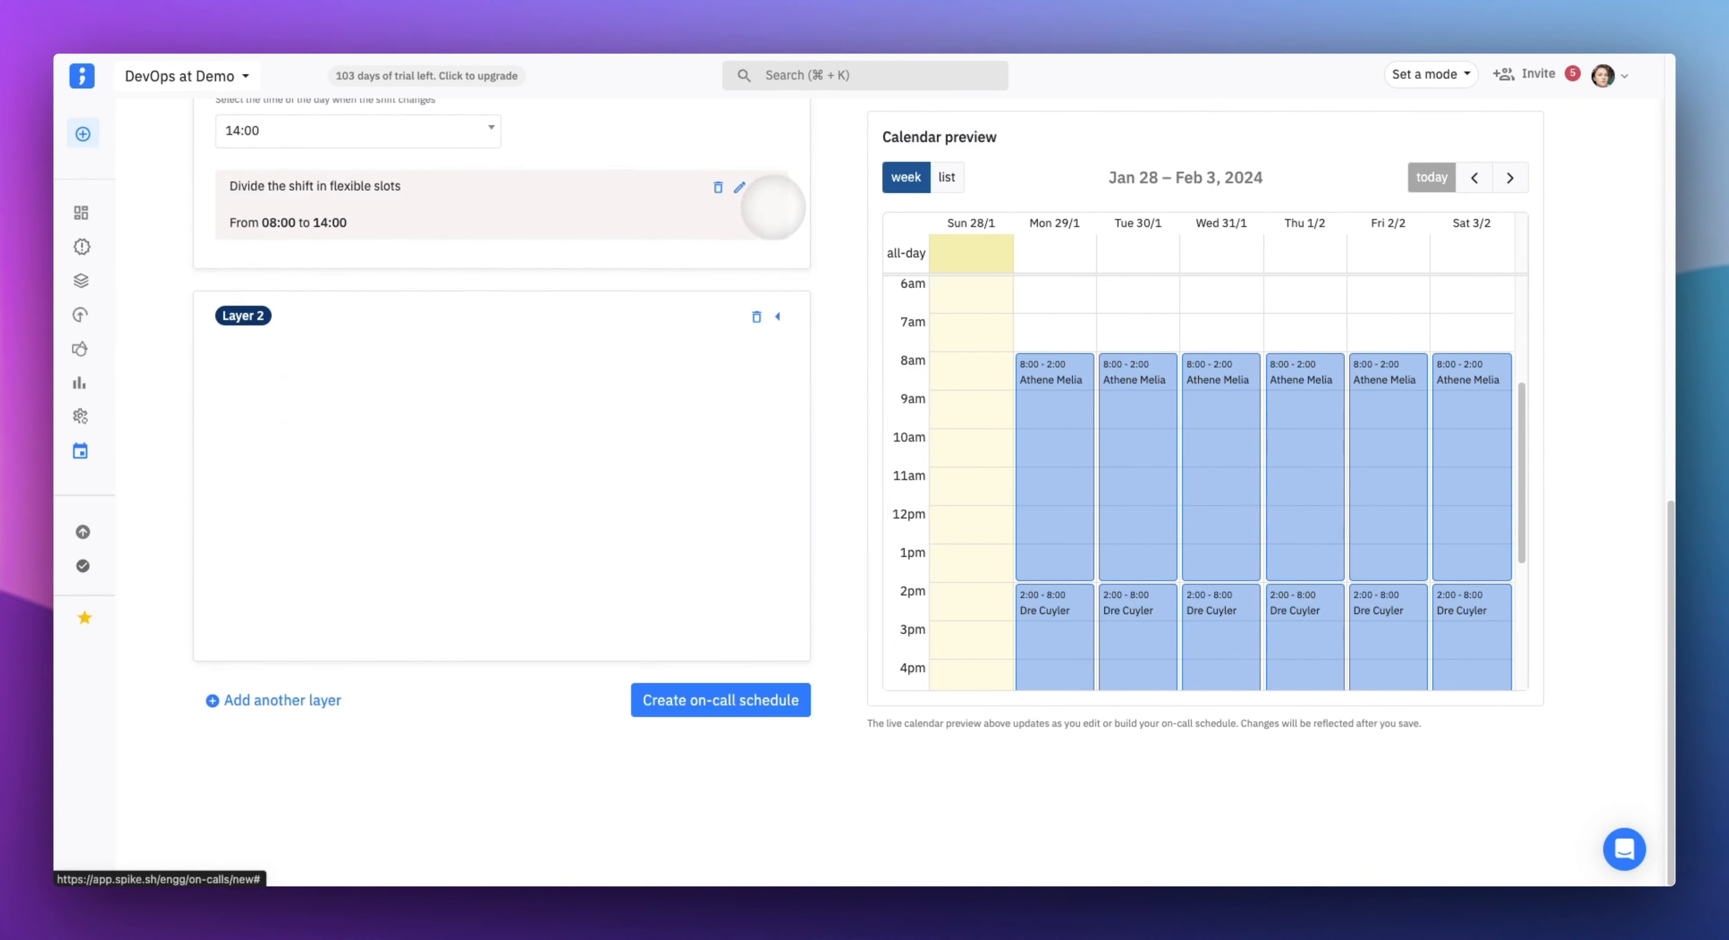
left_click(268, 699)
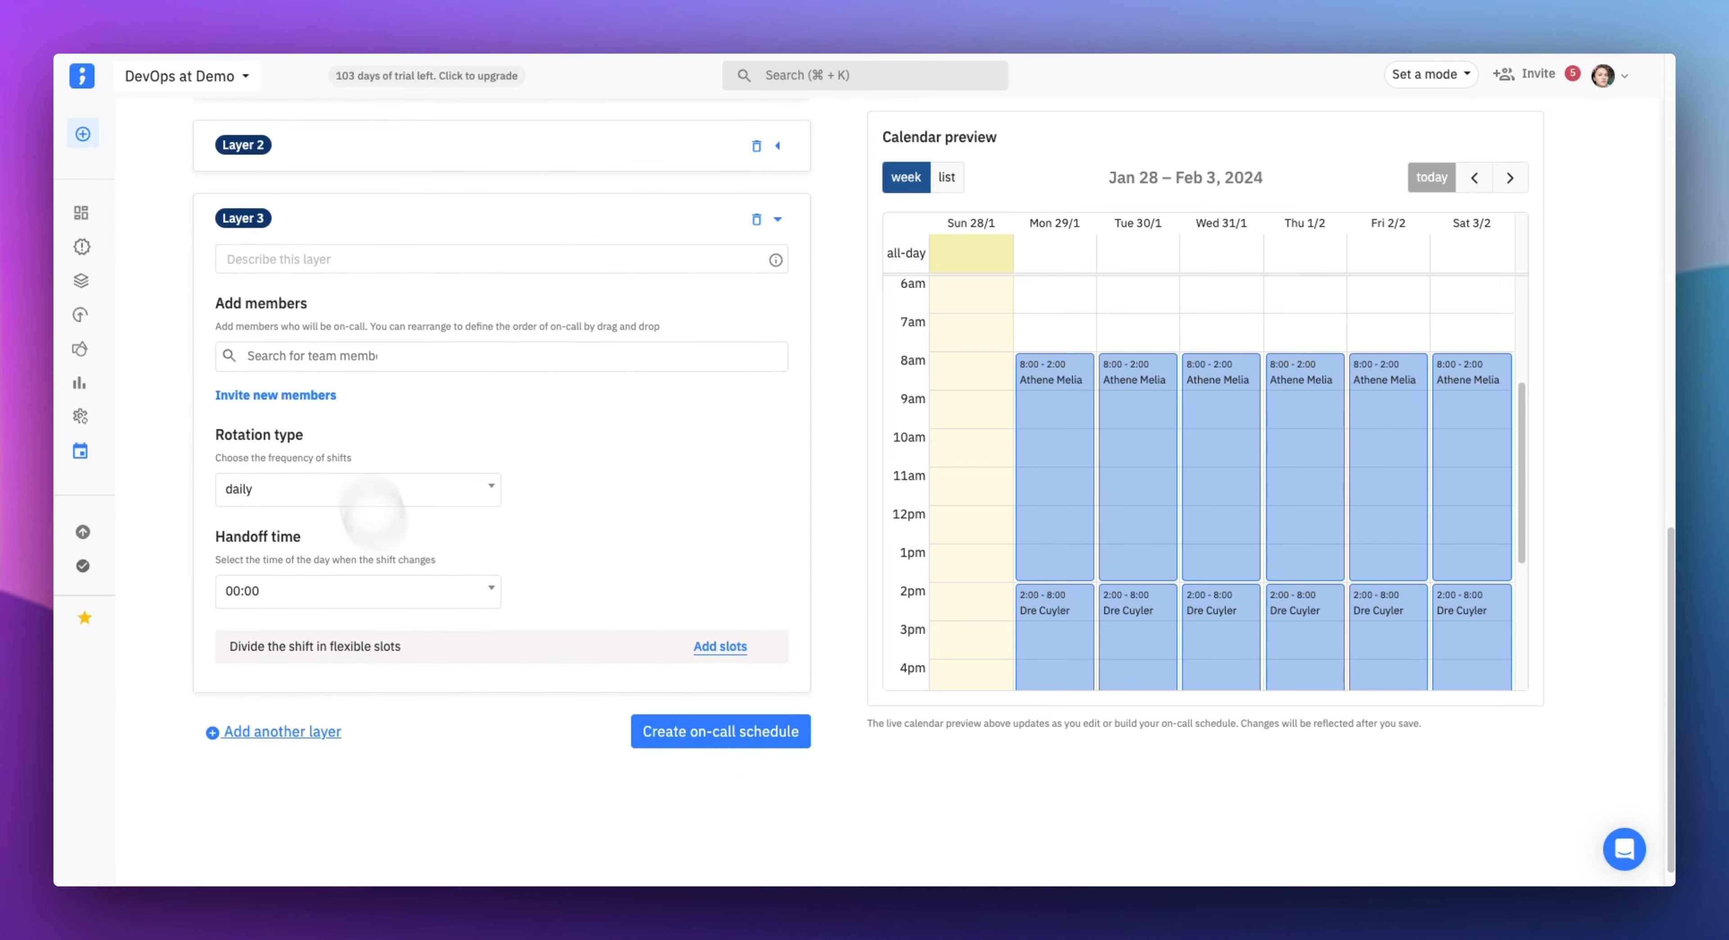
left_click(293, 258)
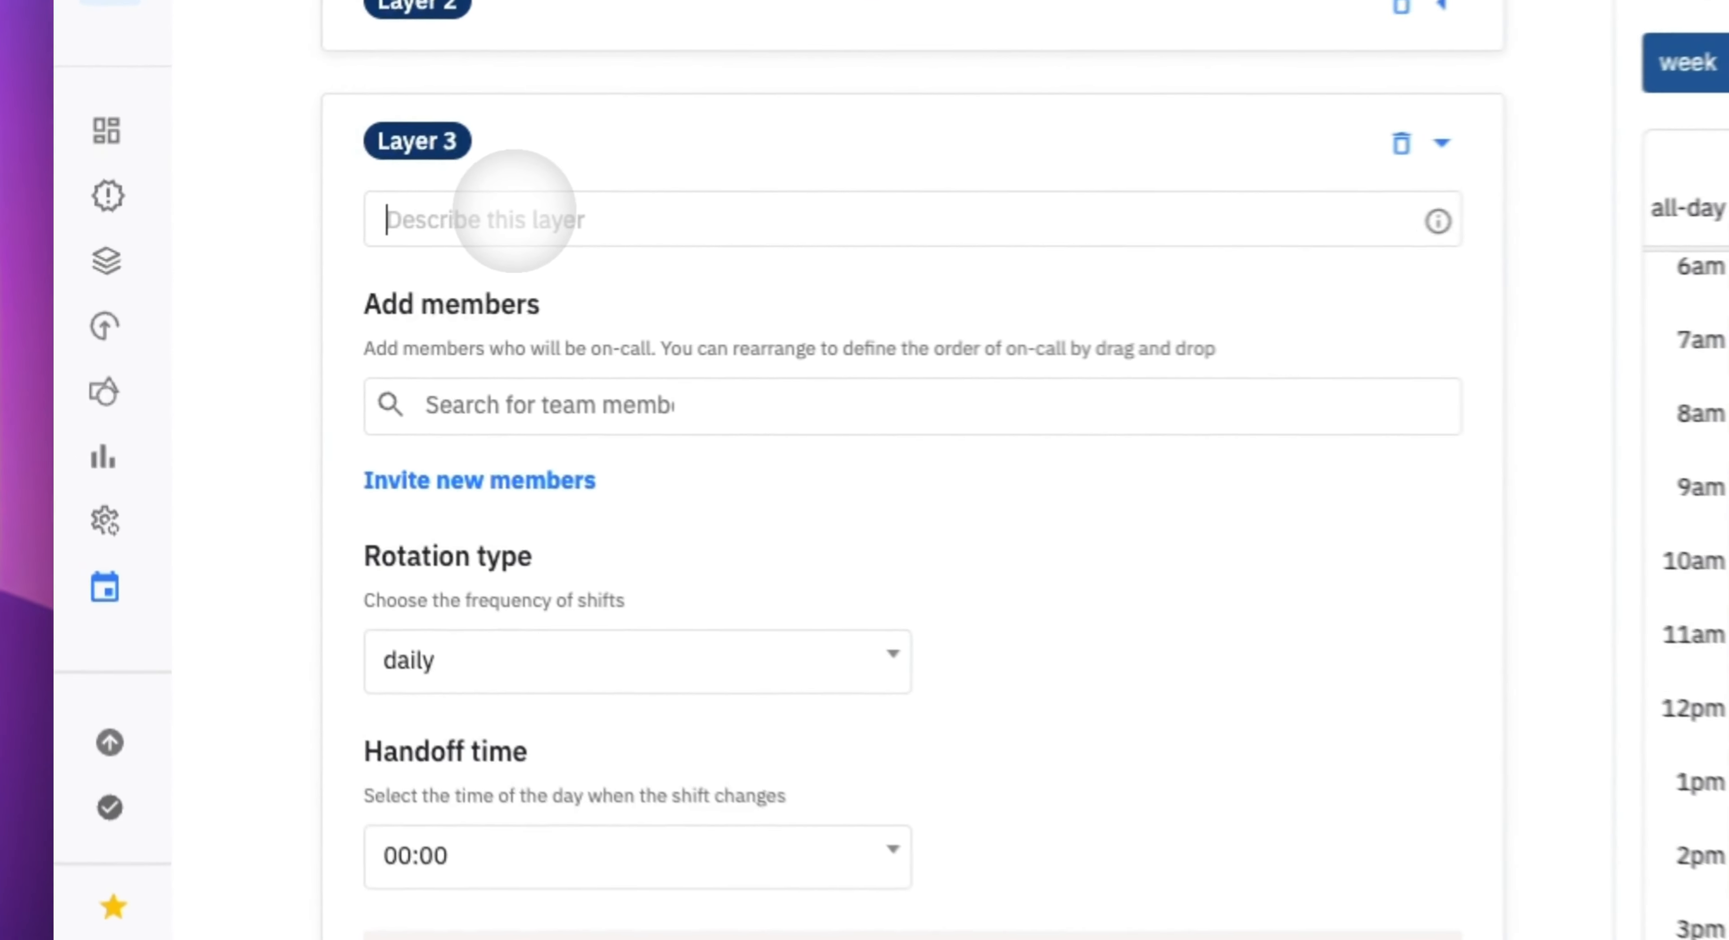
type("8pm to 2am")
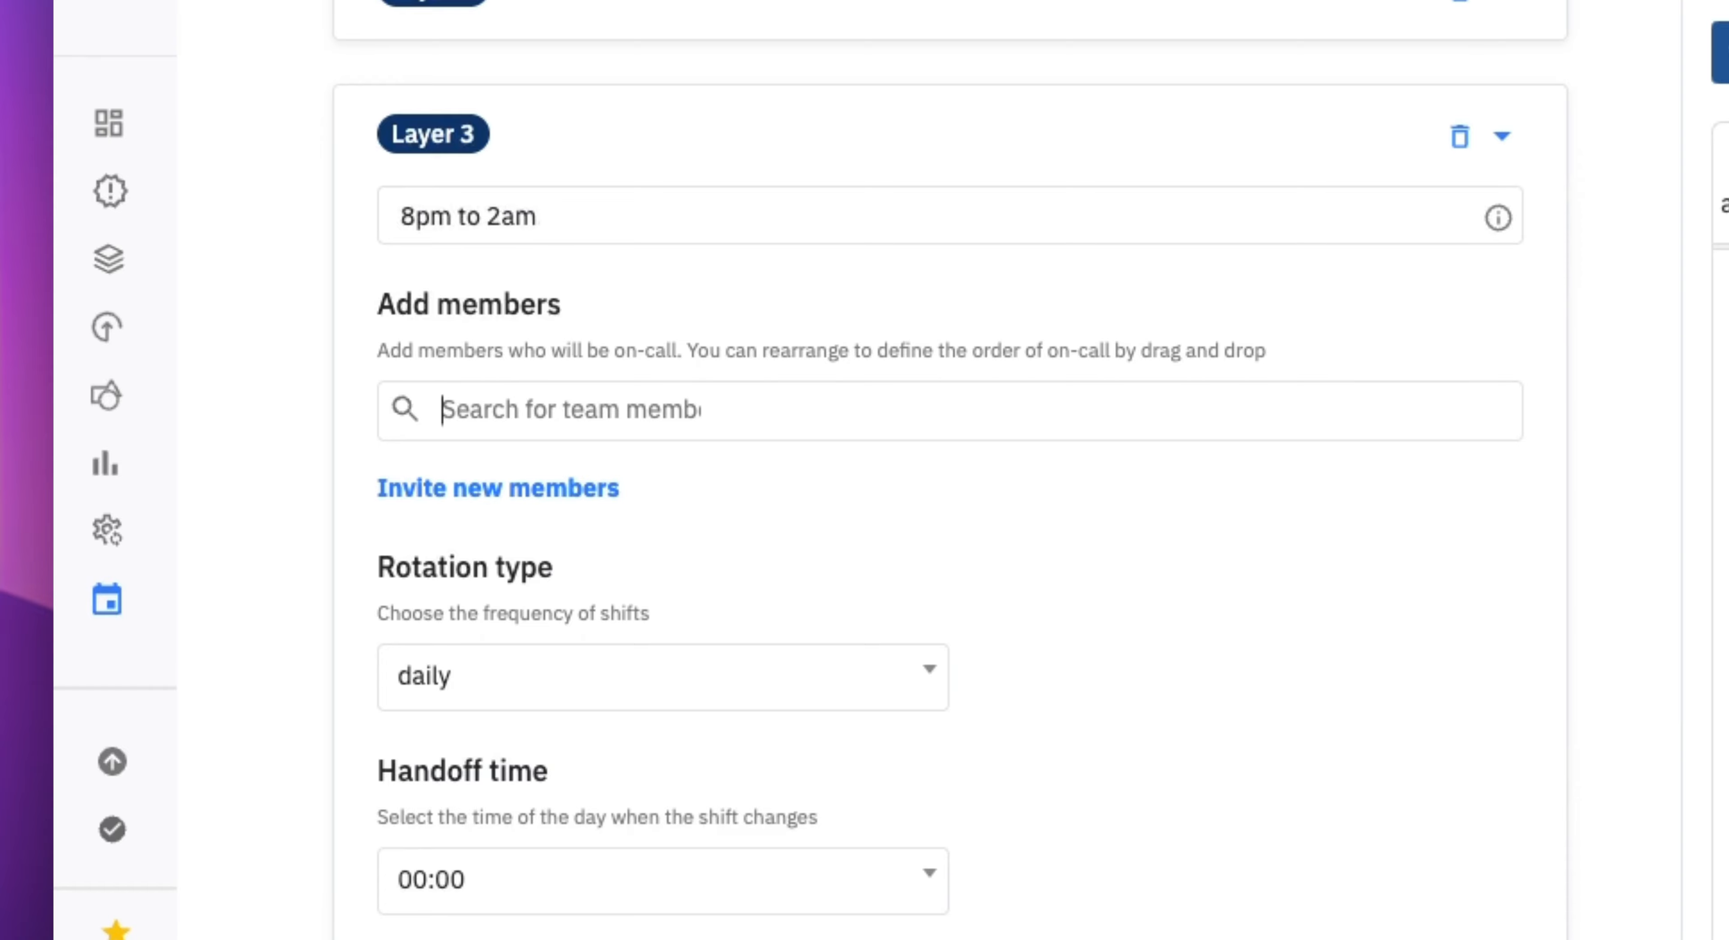
Add the fifth and sixth team members in the list as on-call members of Layer 3
key("Down")
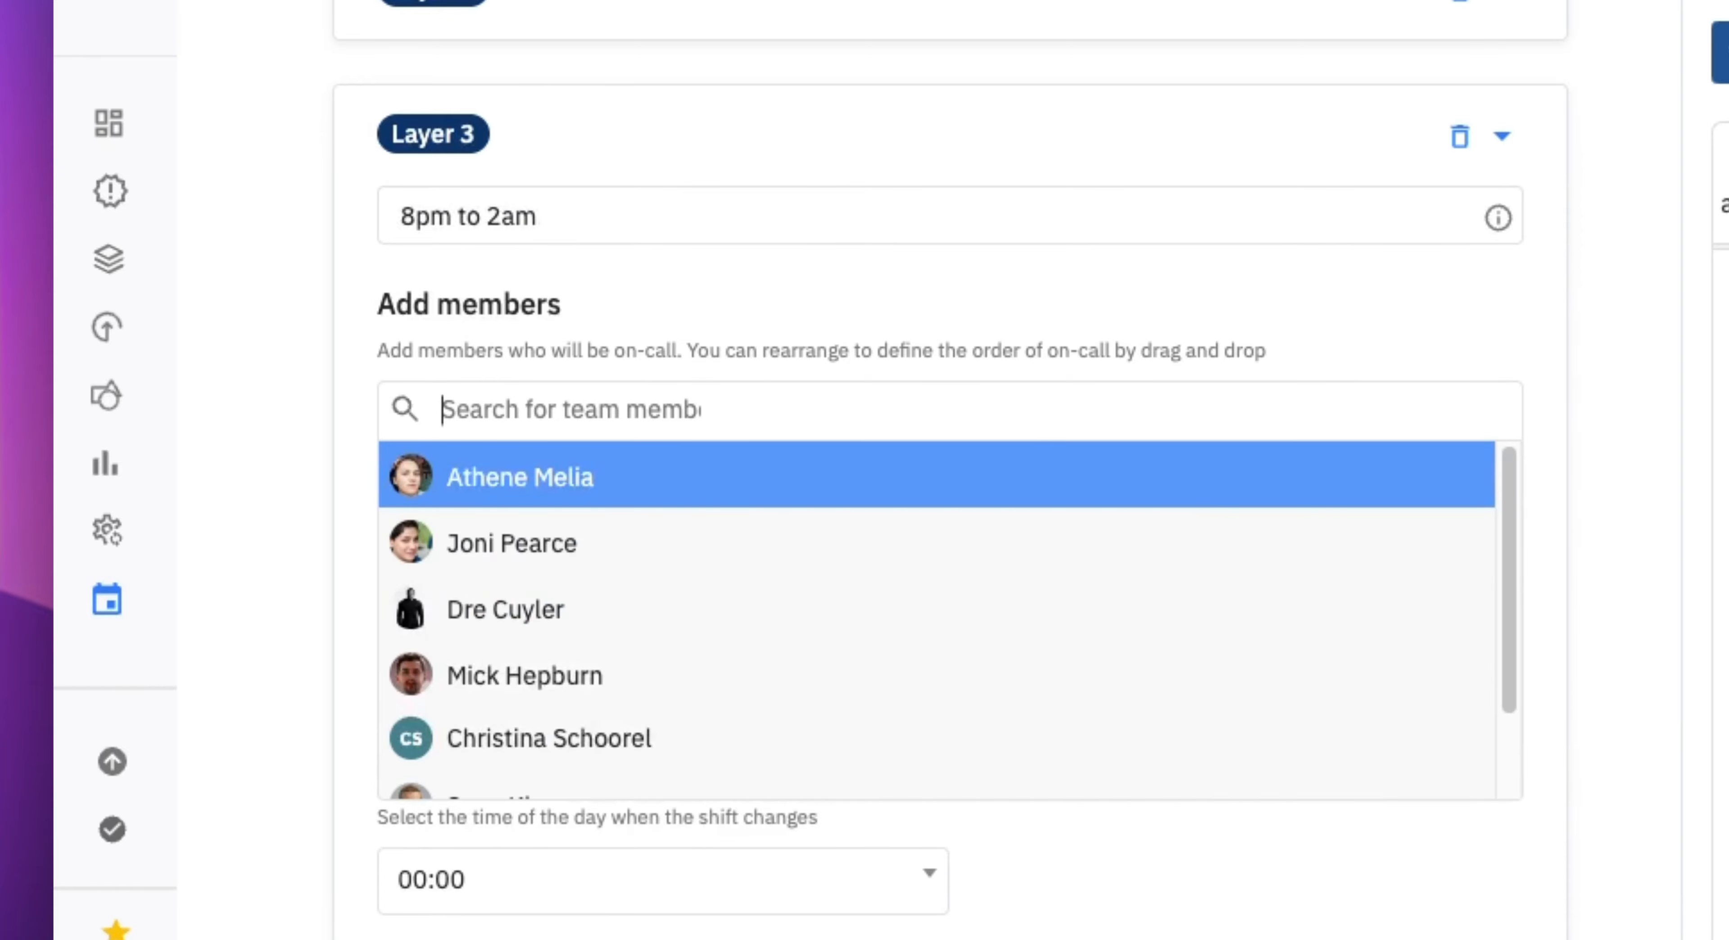
key("Down")
key("Down")
key("Down")
key("Down")
key("Return")
key("Down")
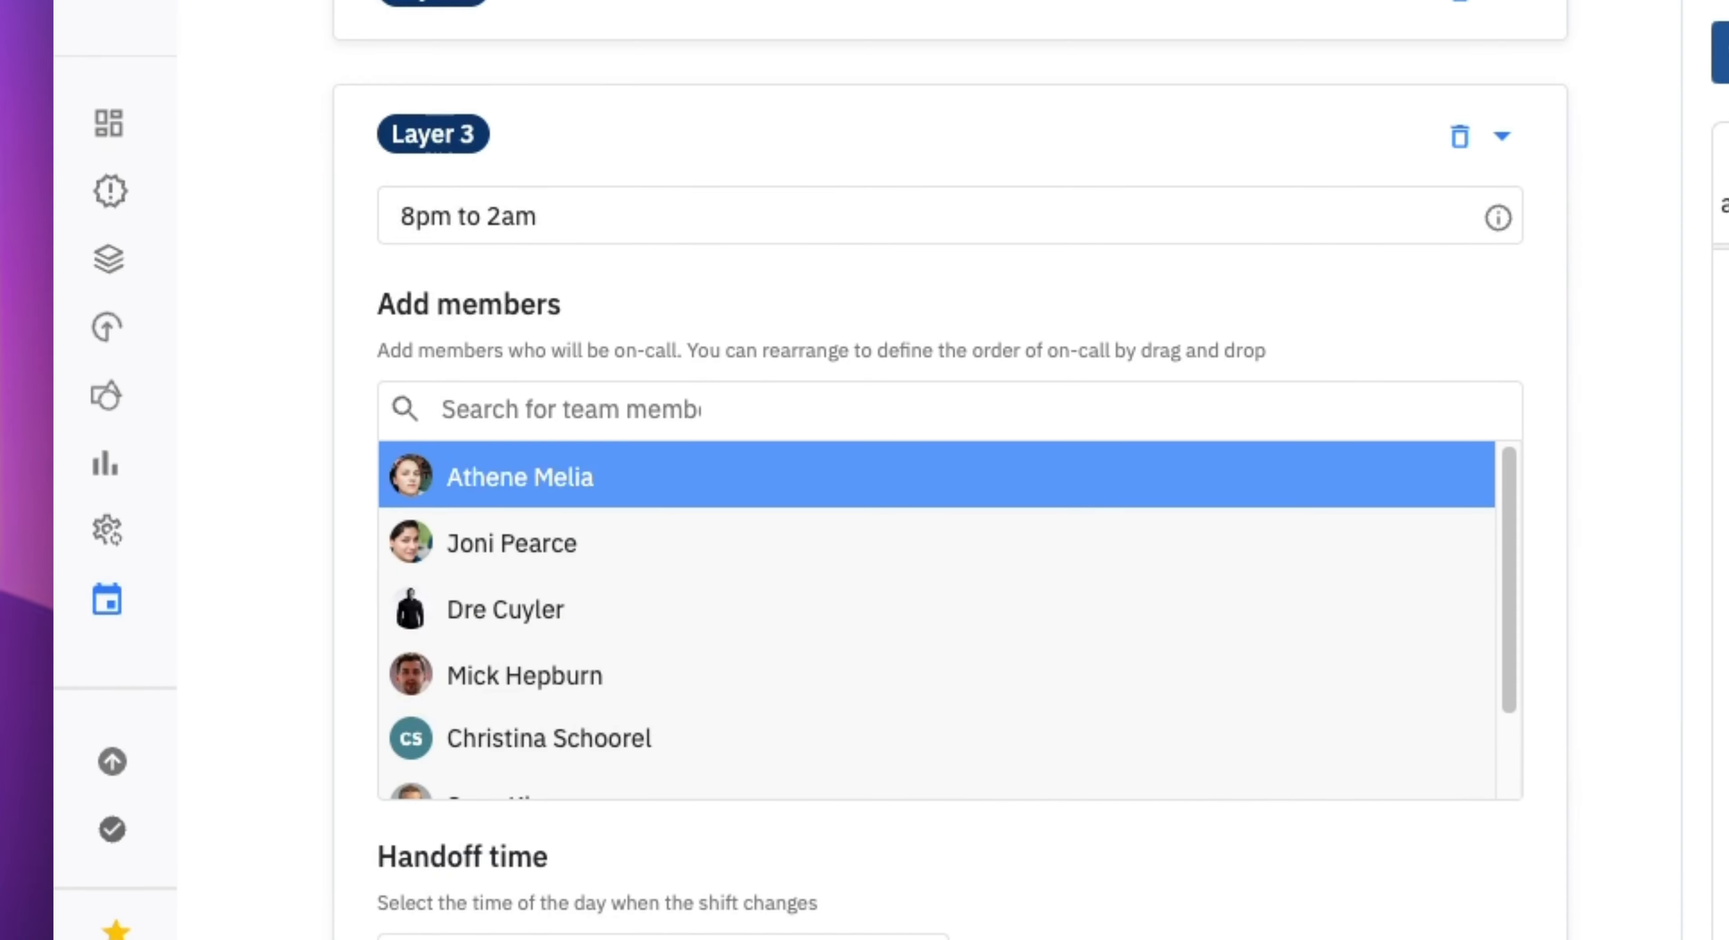
key("Down")
key("Down")
key("Down")
key("Down")
key("Down")
key("Return")
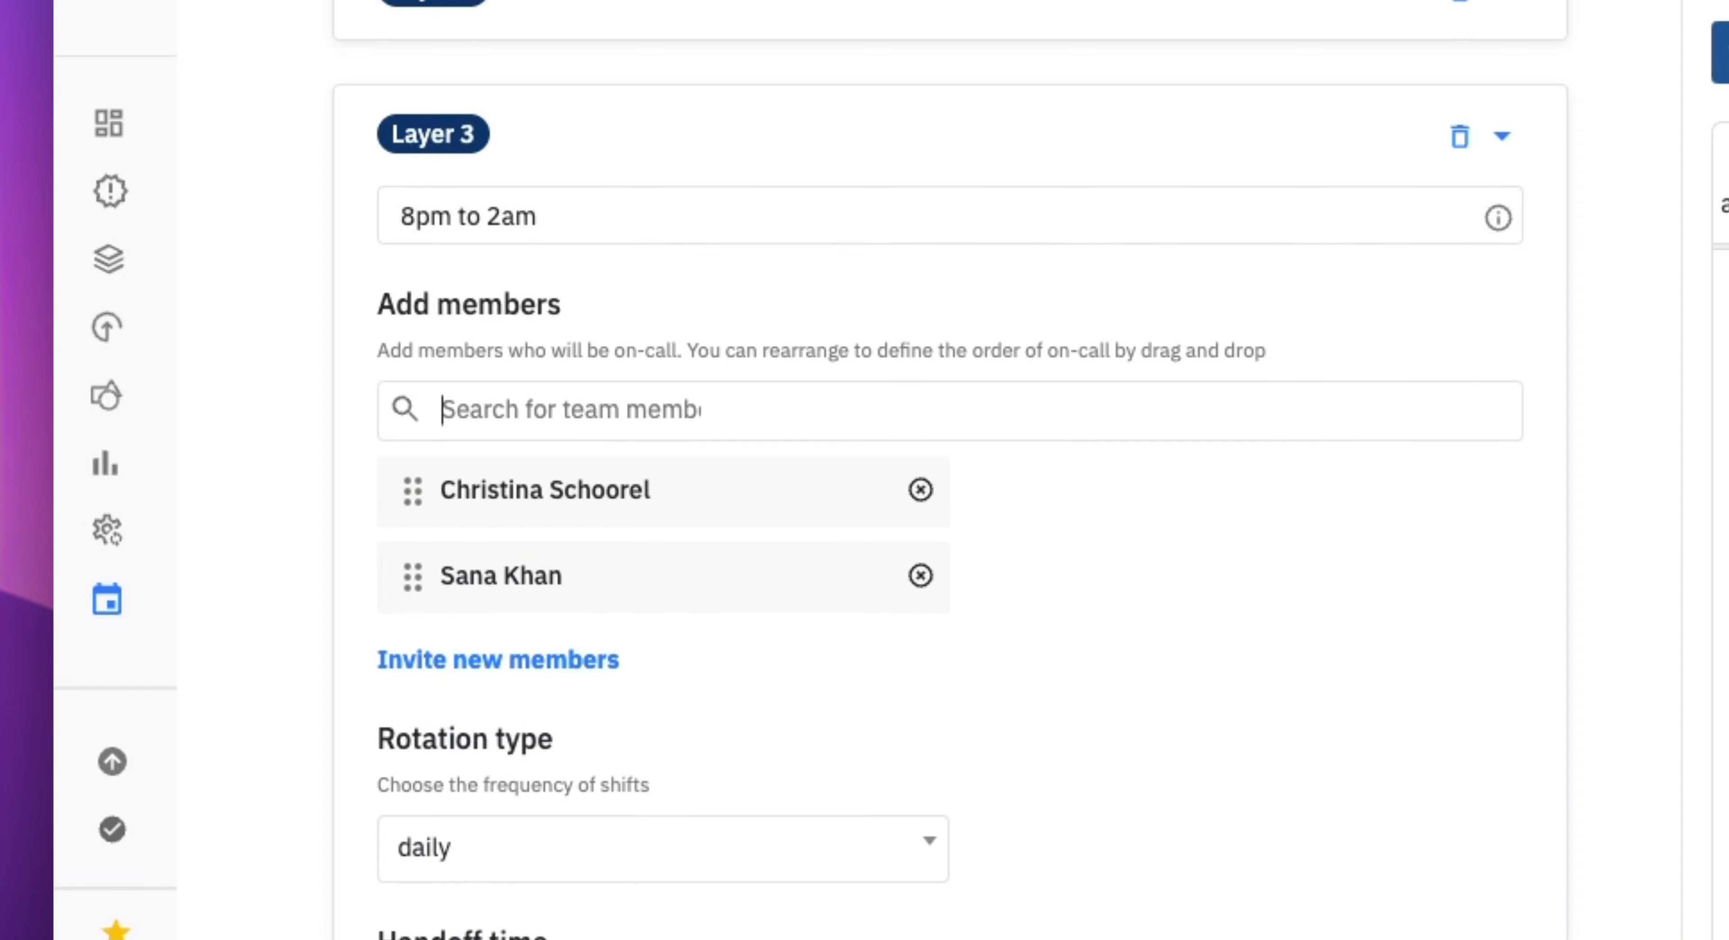
Set Layer 3's rotation type to weekly and its handoff time to 02:00
left_click(713, 847)
type("wee")
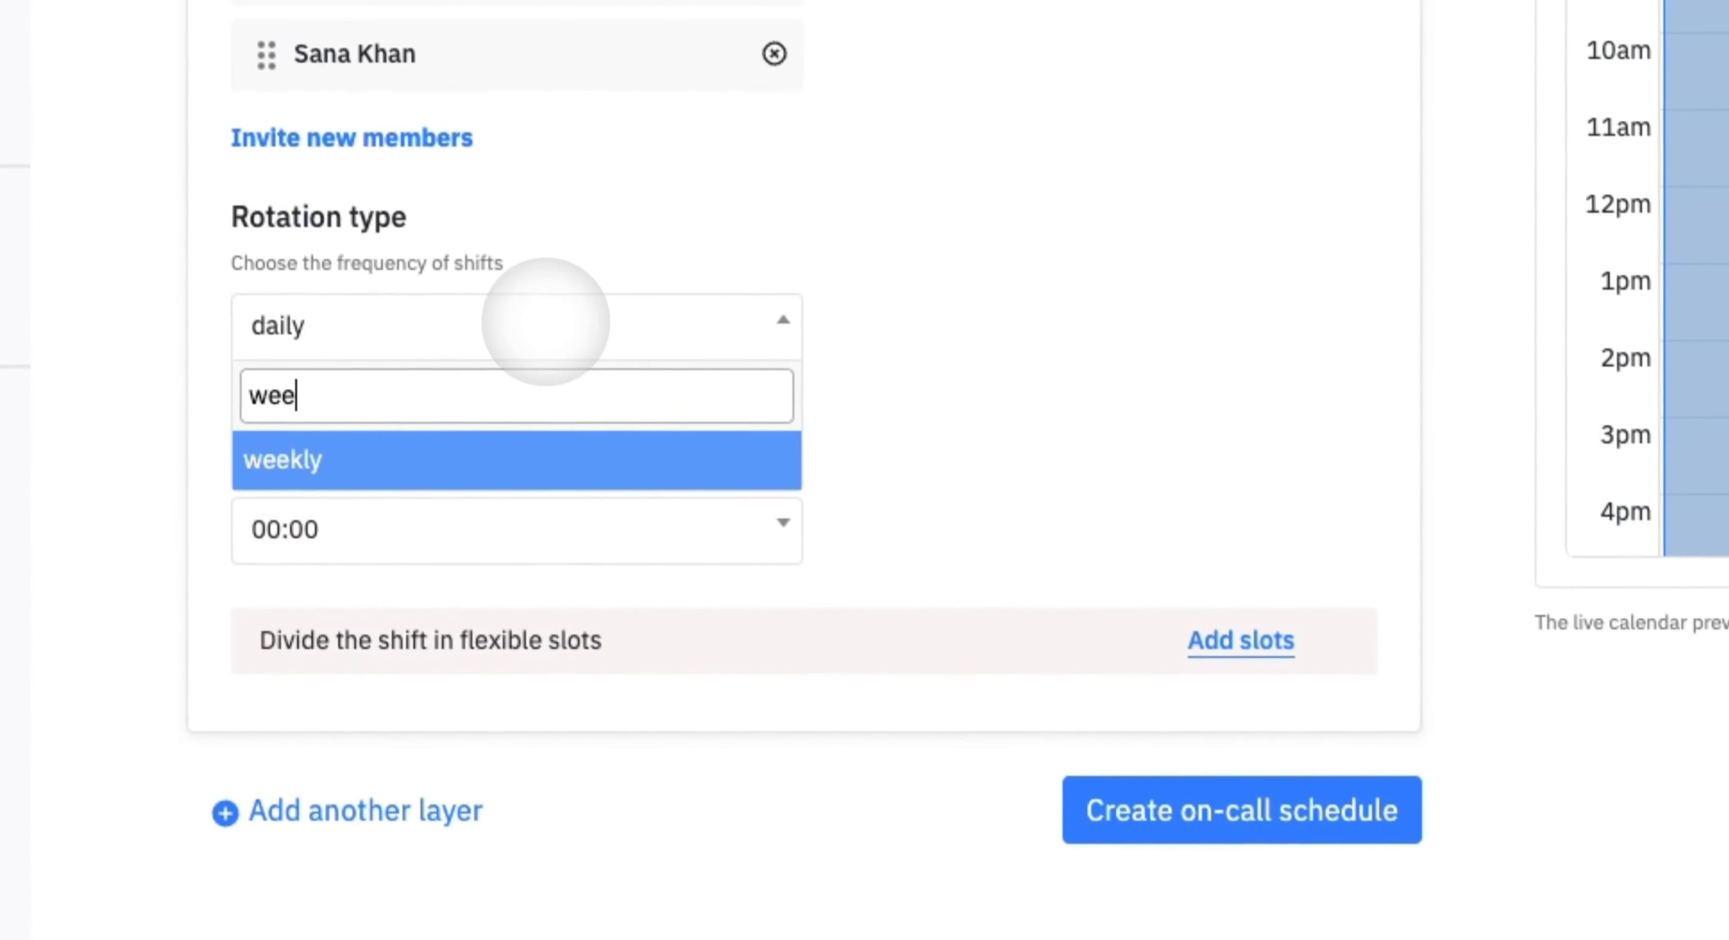
key("Return")
left_click(512, 524)
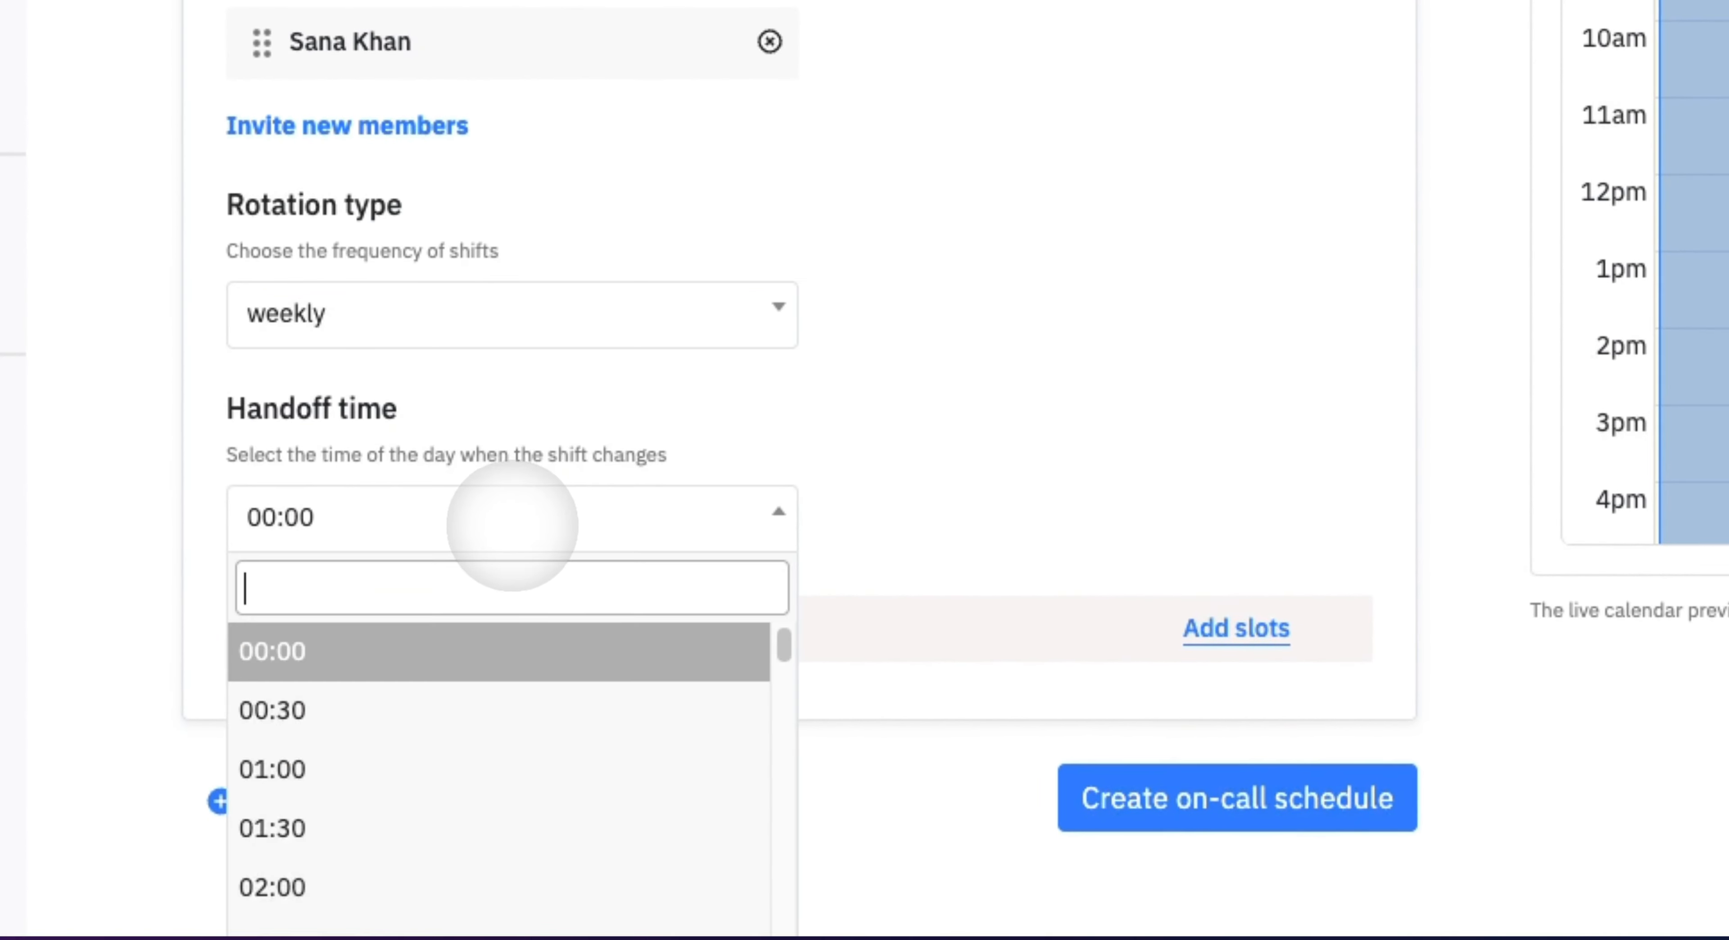
type("02")
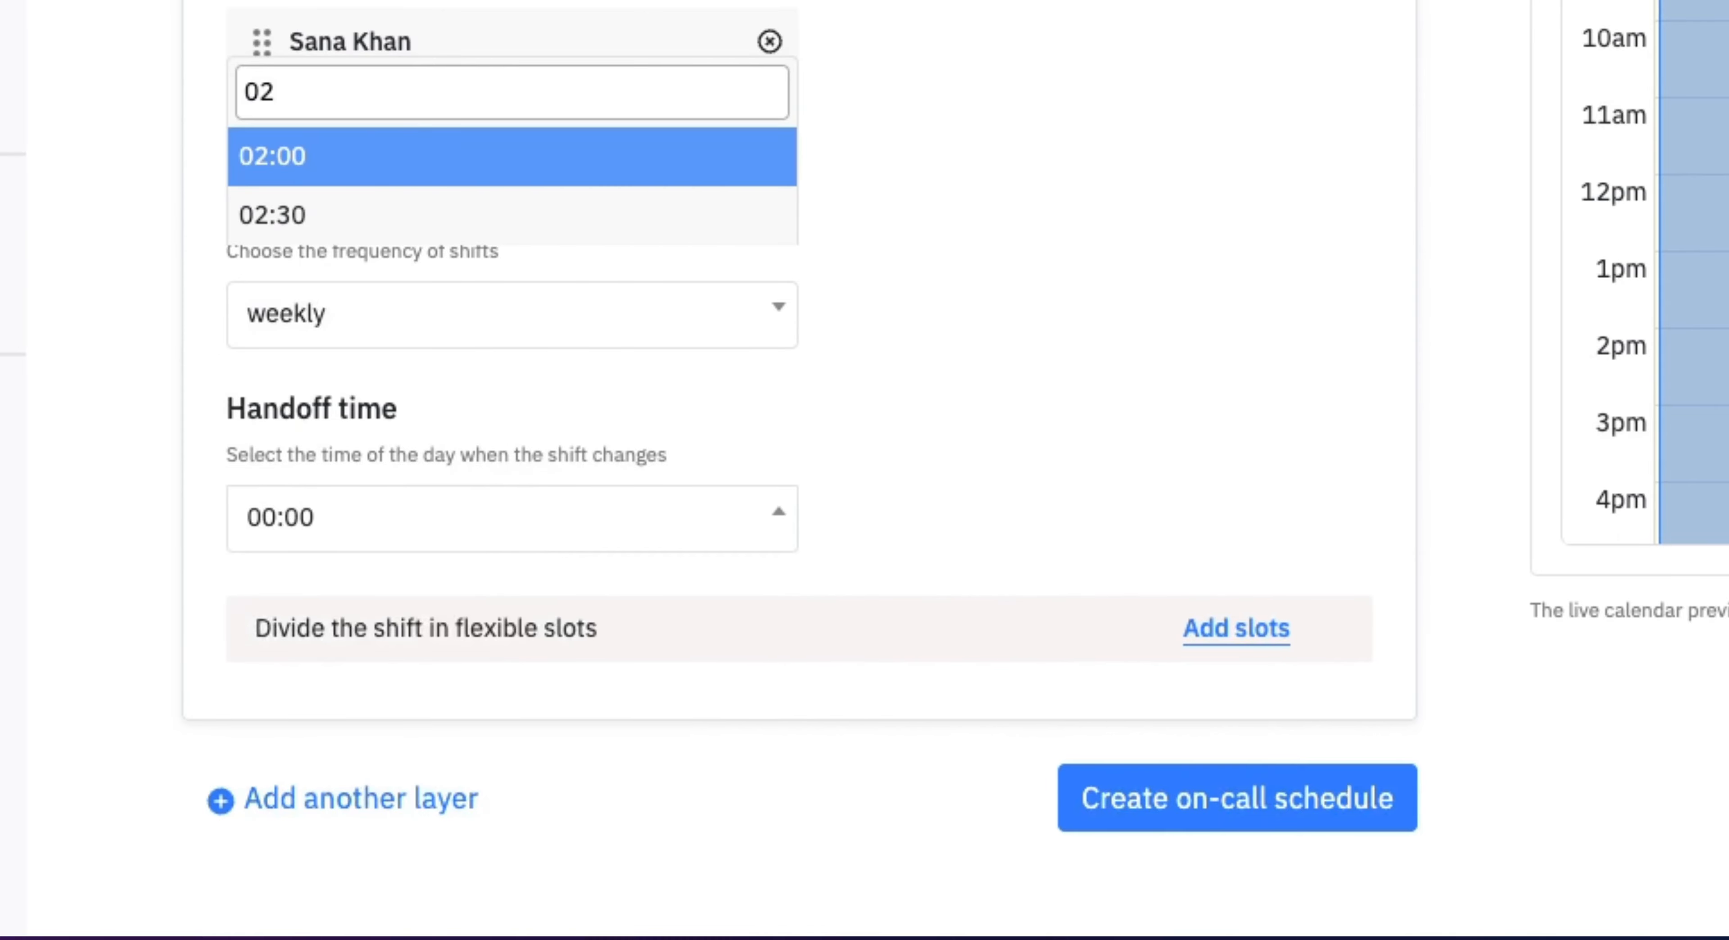
key("Return")
Add a specific time-of-day slot from 20:00 to 02:00 to Layer 3 and apply it
left_click(1234, 626)
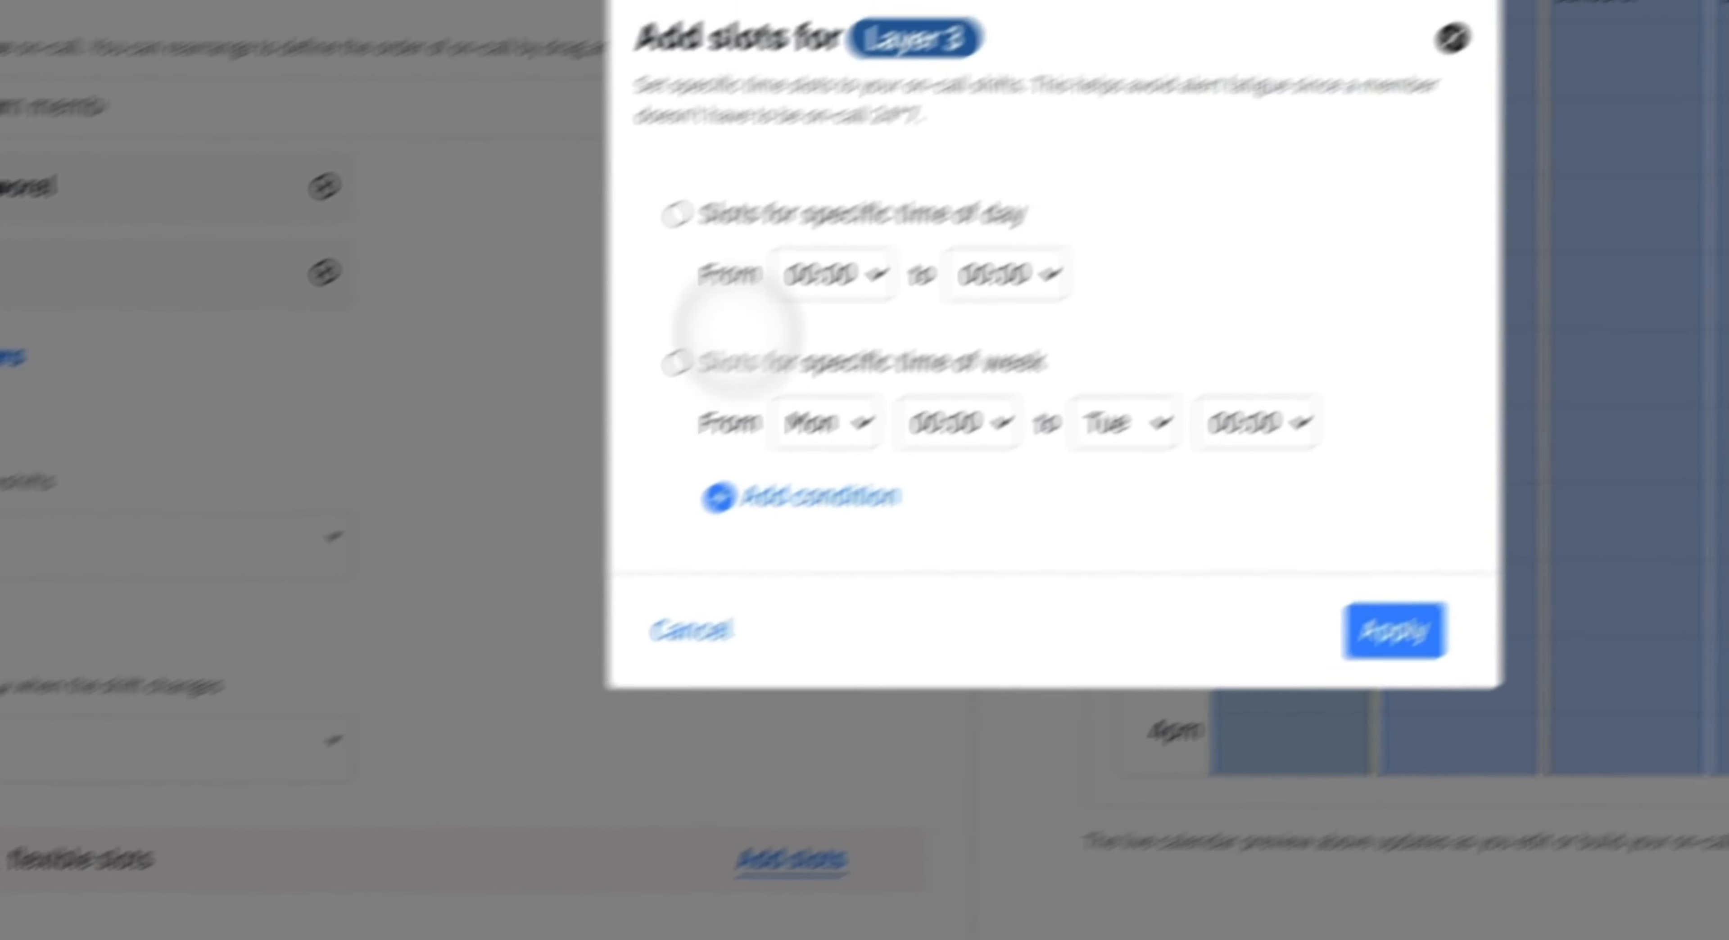
left_click(676, 213)
left_click_drag(737, 216, 1033, 218)
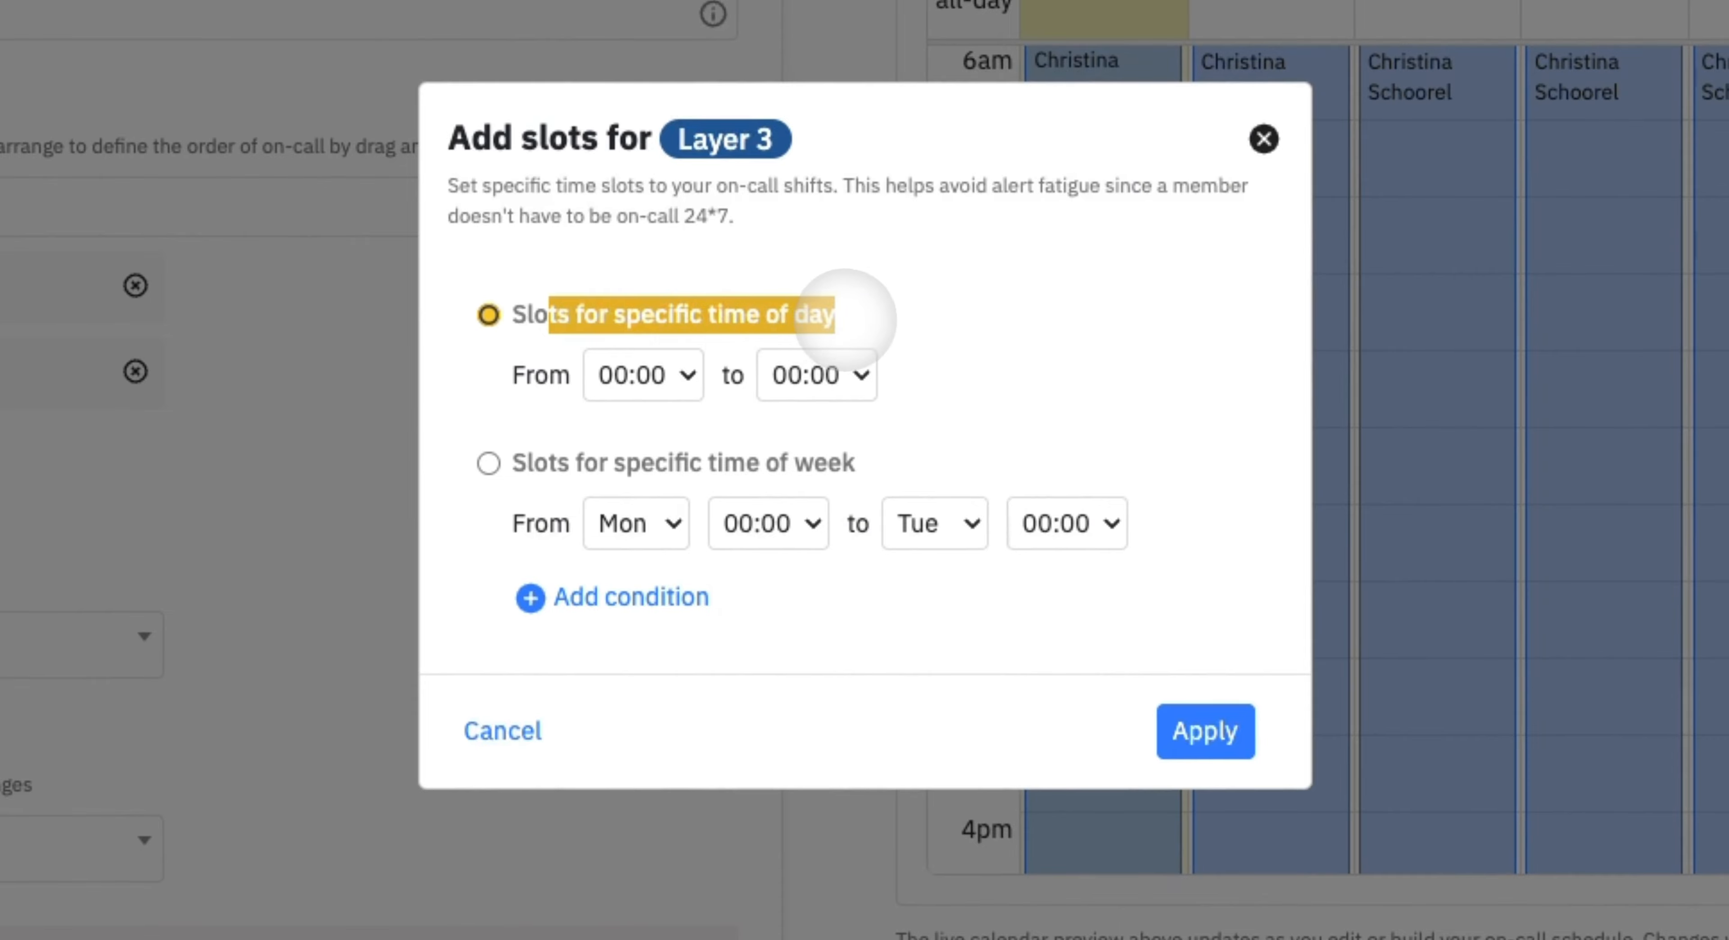
left_click(665, 376)
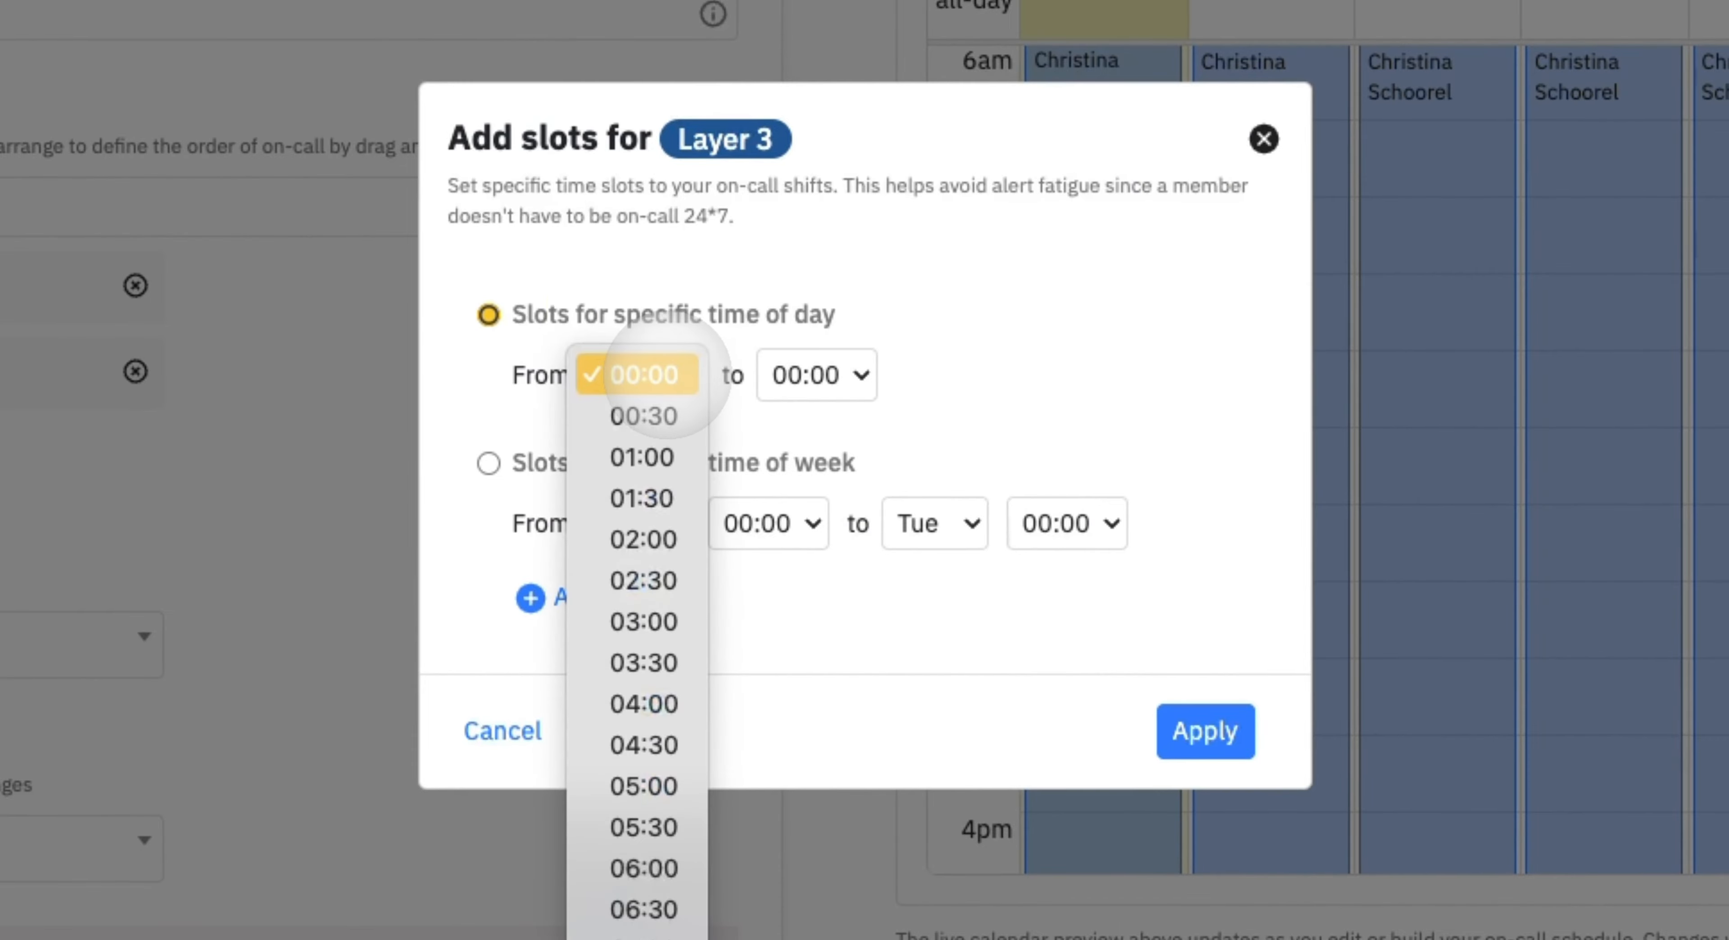
type("20")
key("Return")
key("Tab")
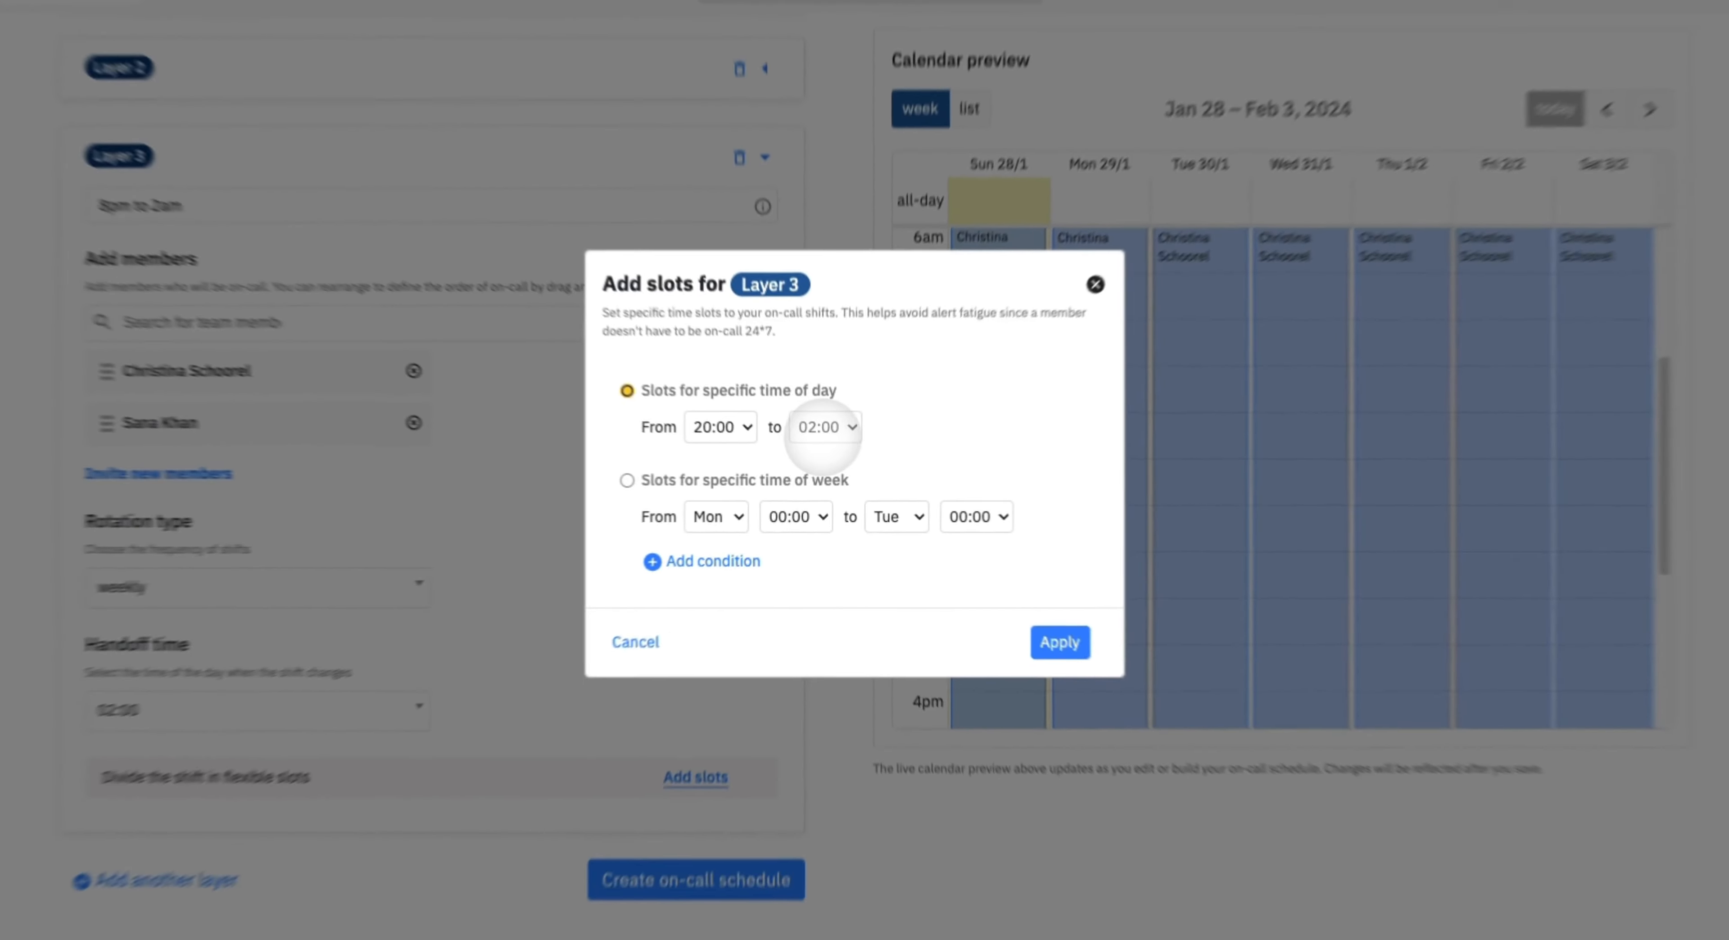
left_click(1051, 645)
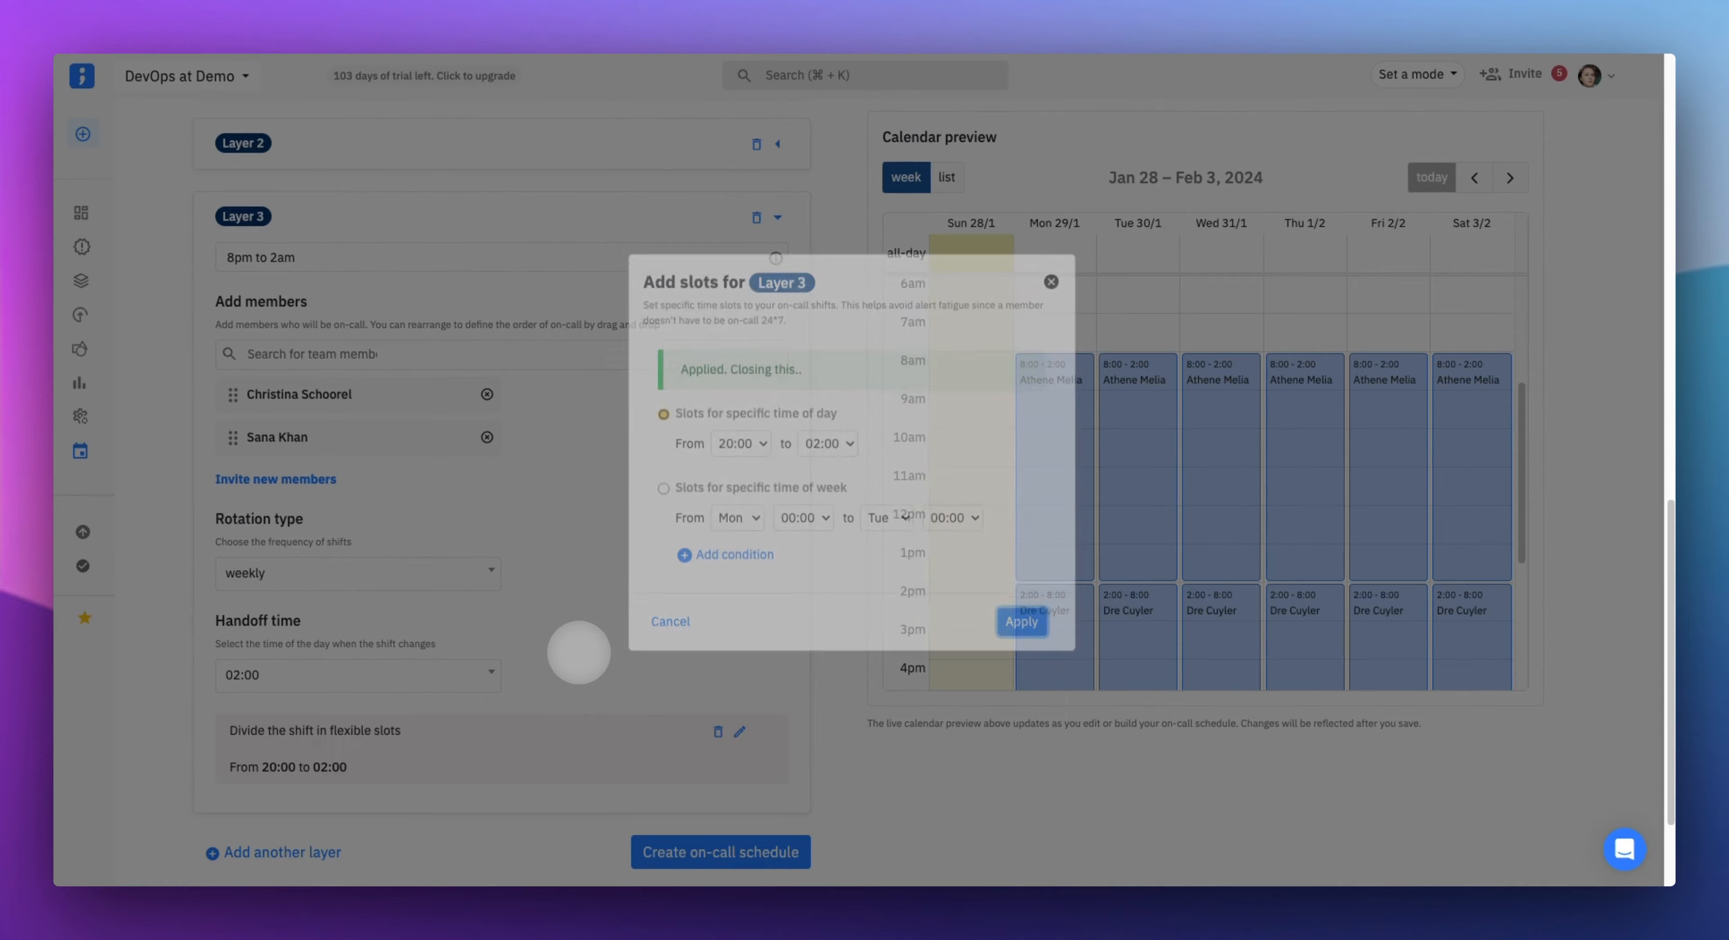
Add a fourth layer and describe it as "2am to 8am"
scroll(578, 648, "down", 3)
scroll(946, 567, "down", 5)
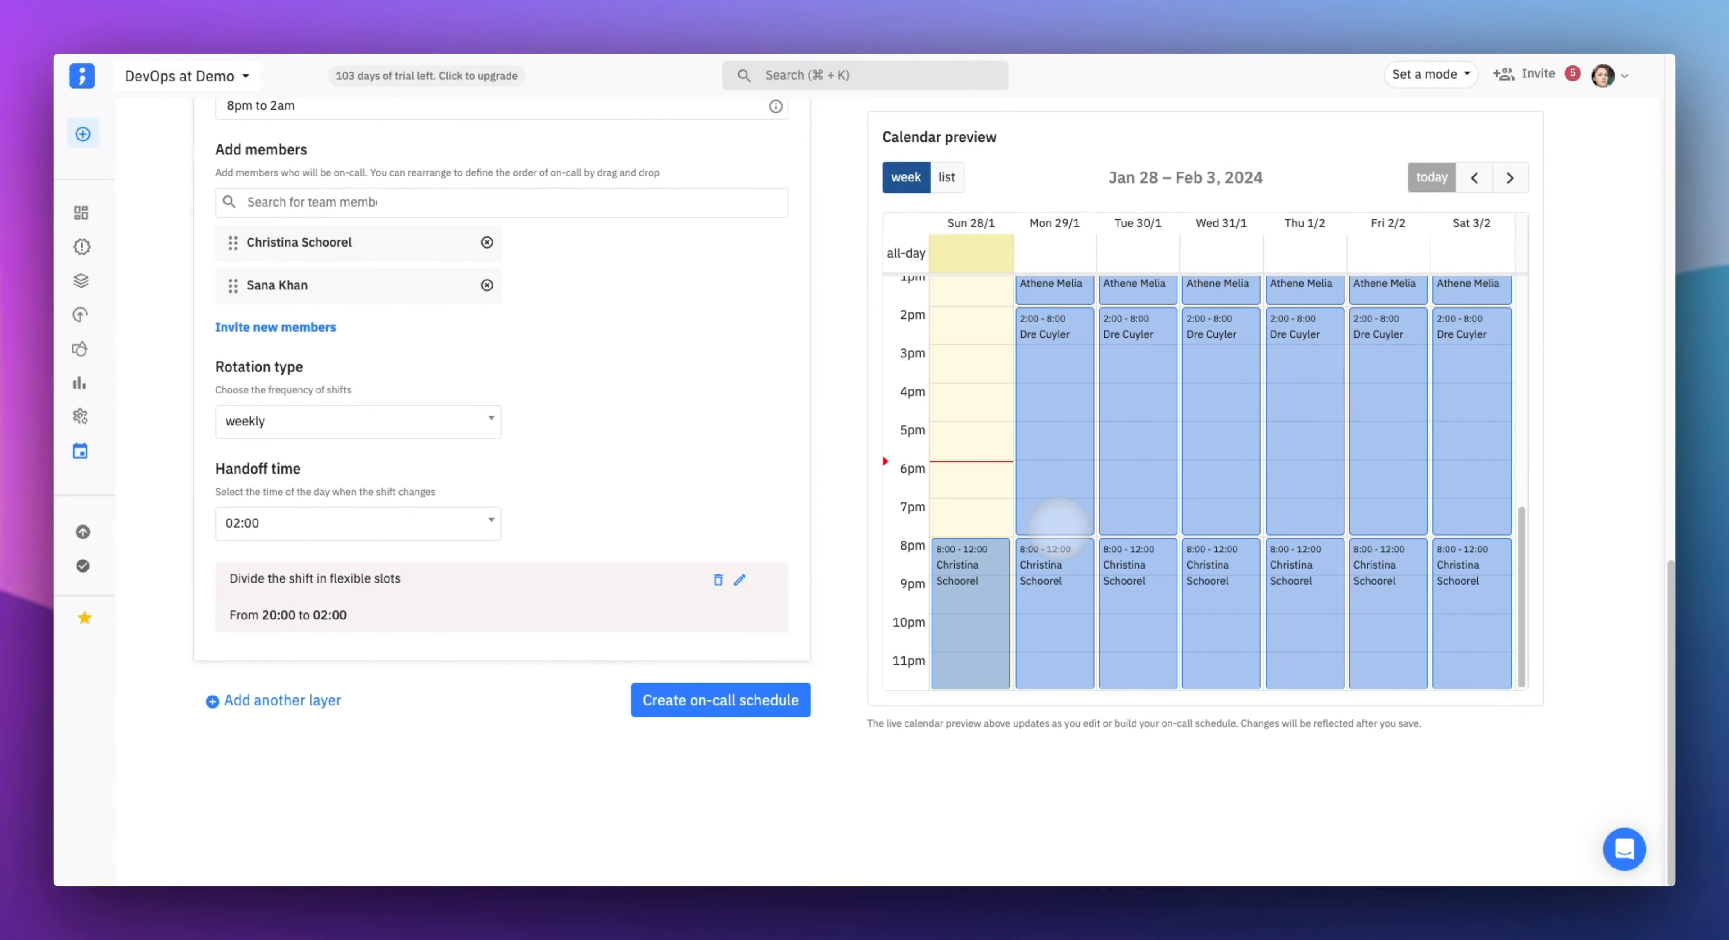
scroll(1027, 574, "up", 8)
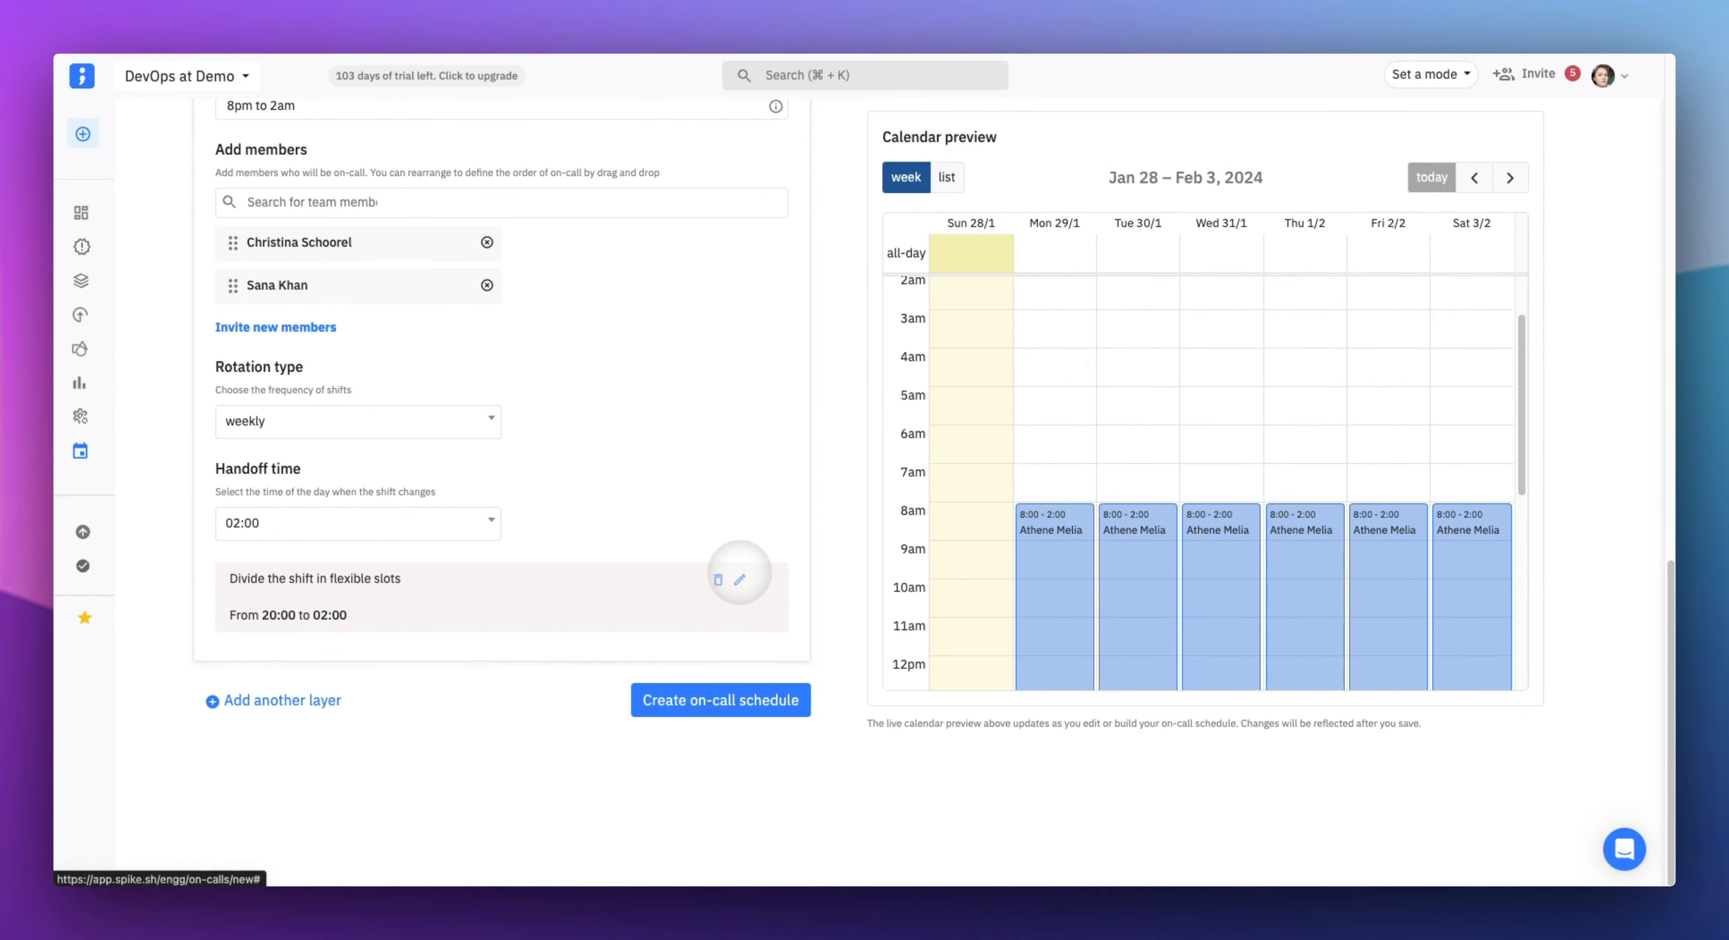
left_click(320, 695)
scroll(1023, 530, "down", 7)
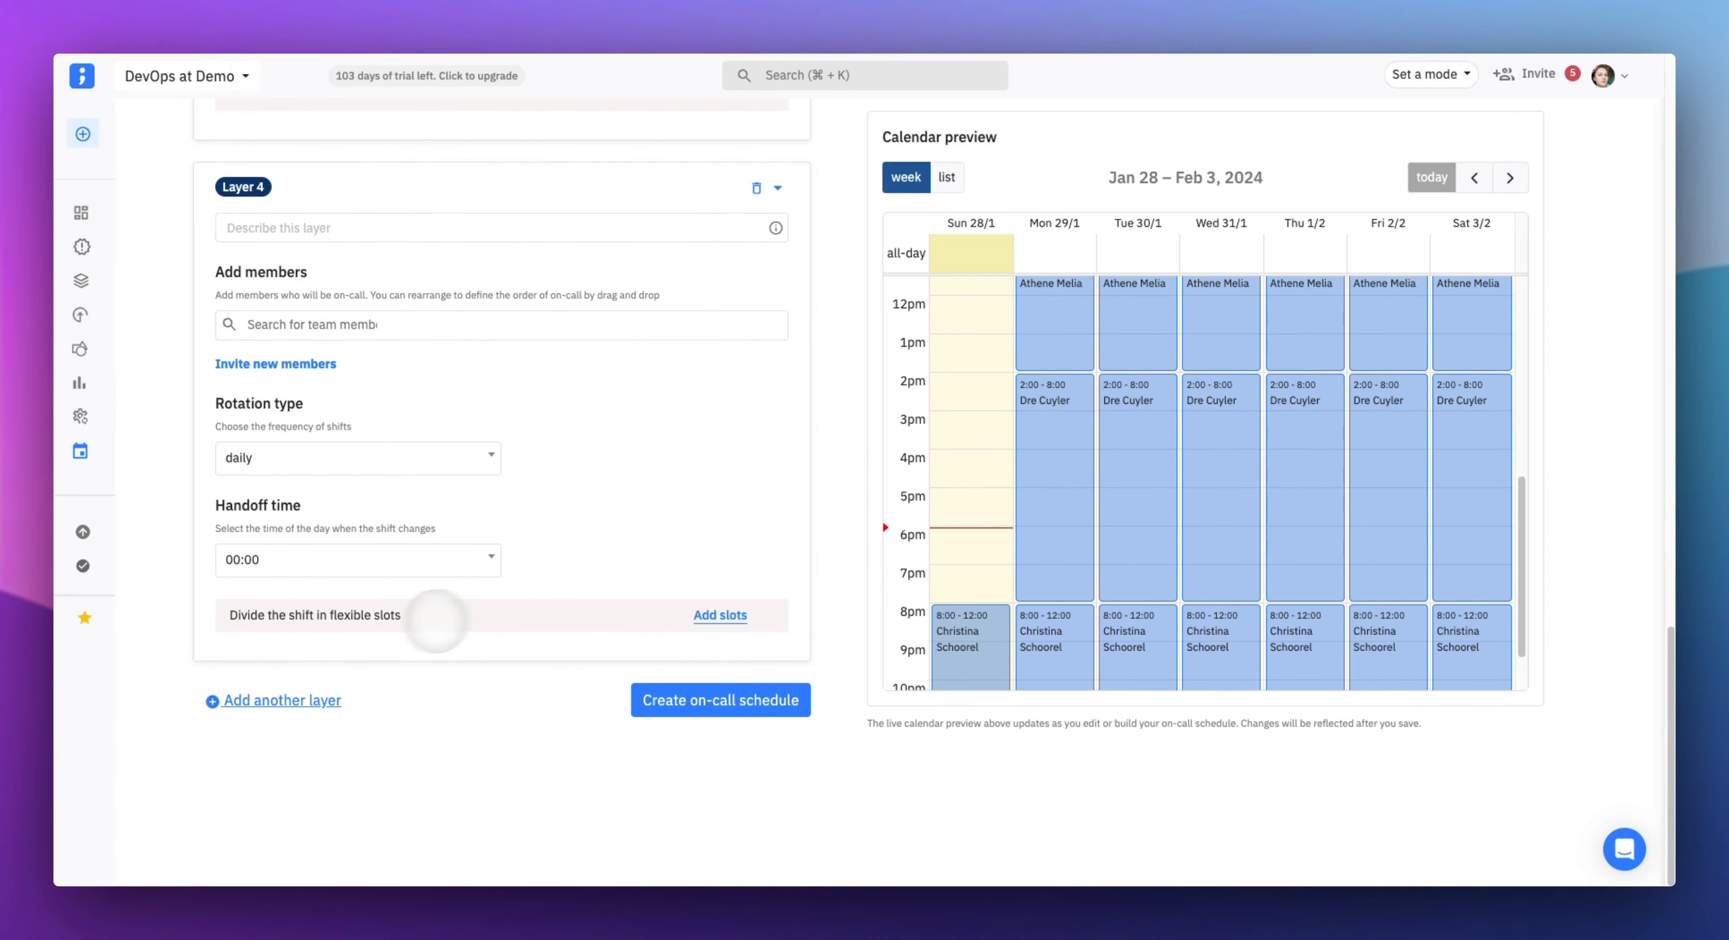
left_click(281, 236)
type("2am to 8am")
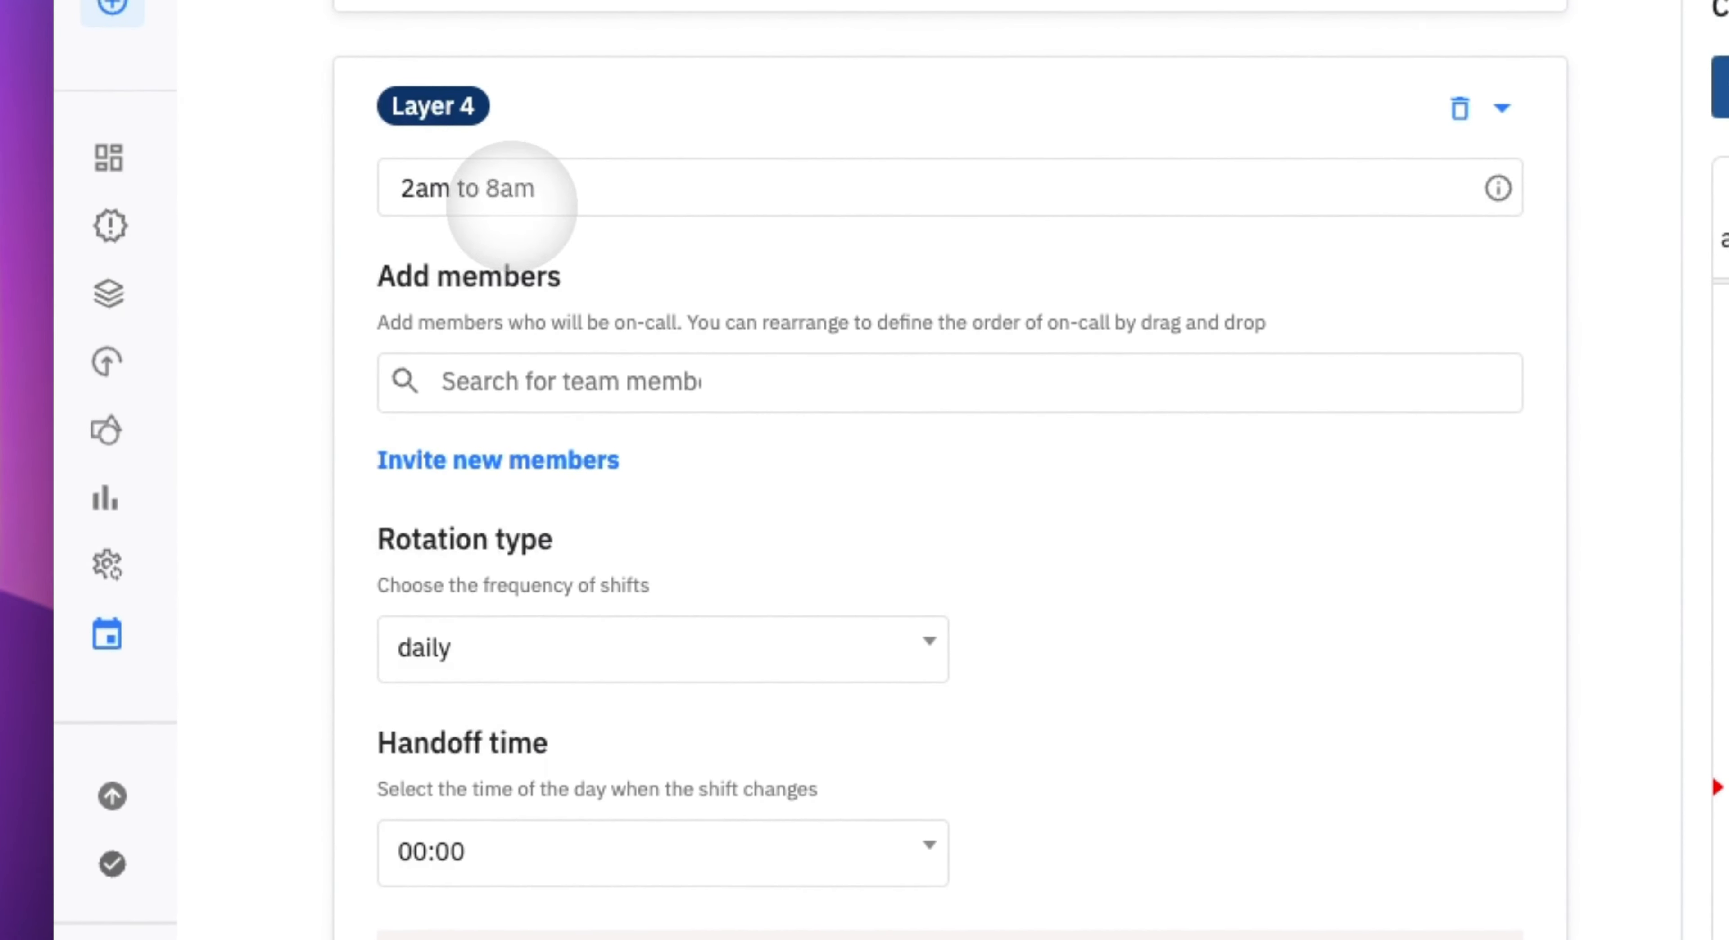
Add Layer 3's second member and Layer 2's first member as on-call members of Layer 4
left_click(672, 382)
scroll(598, 668, "down", 2)
left_click(597, 668)
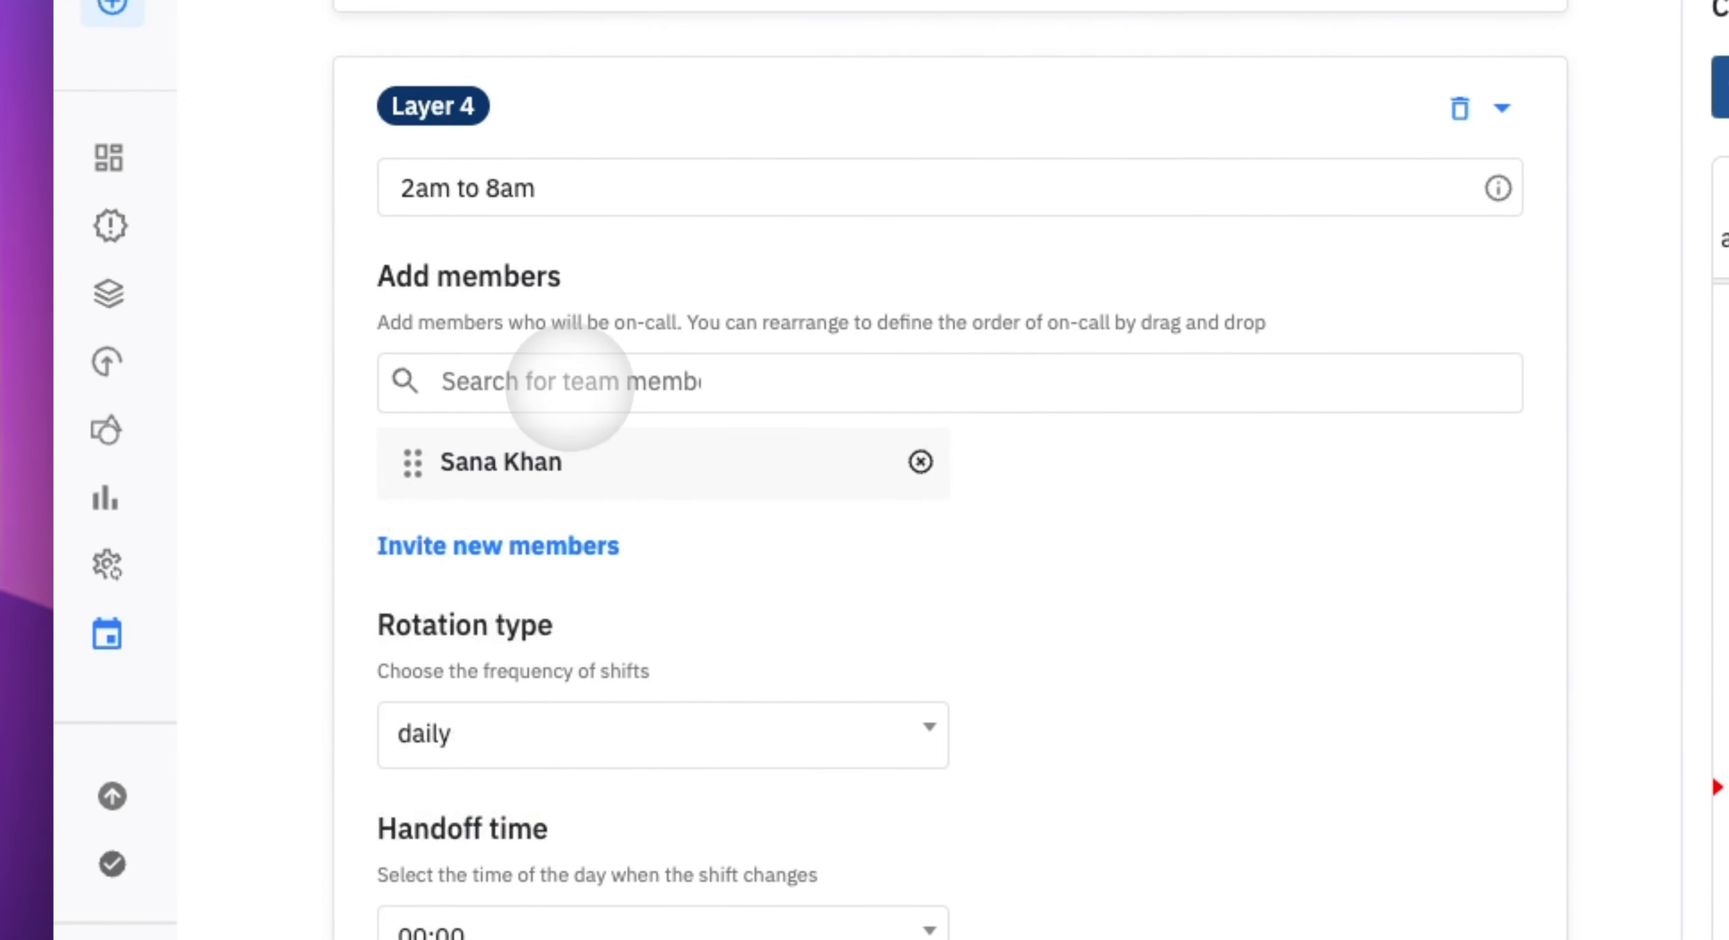
left_click(637, 386)
left_click(610, 579)
Set Layer 4's rotation type to weekly and its handoff time to 08:00
scroll(629, 552, "down", 5)
left_click(629, 549)
type("w")
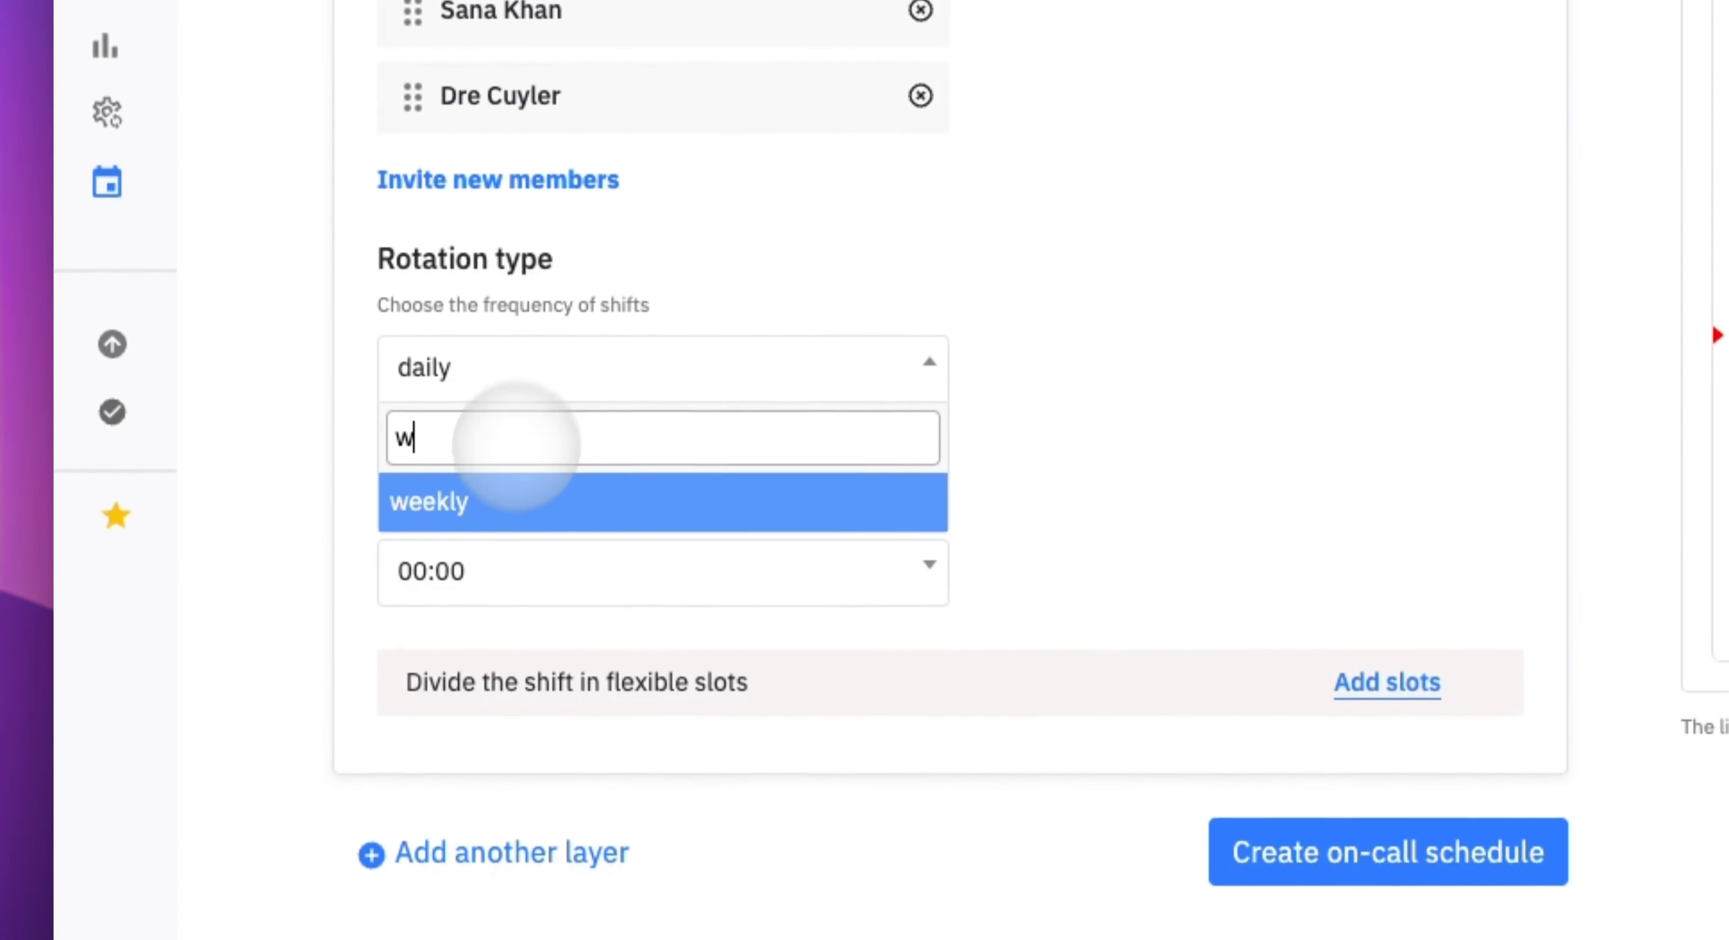
key("Return")
left_click(611, 571)
type("08")
key("Return")
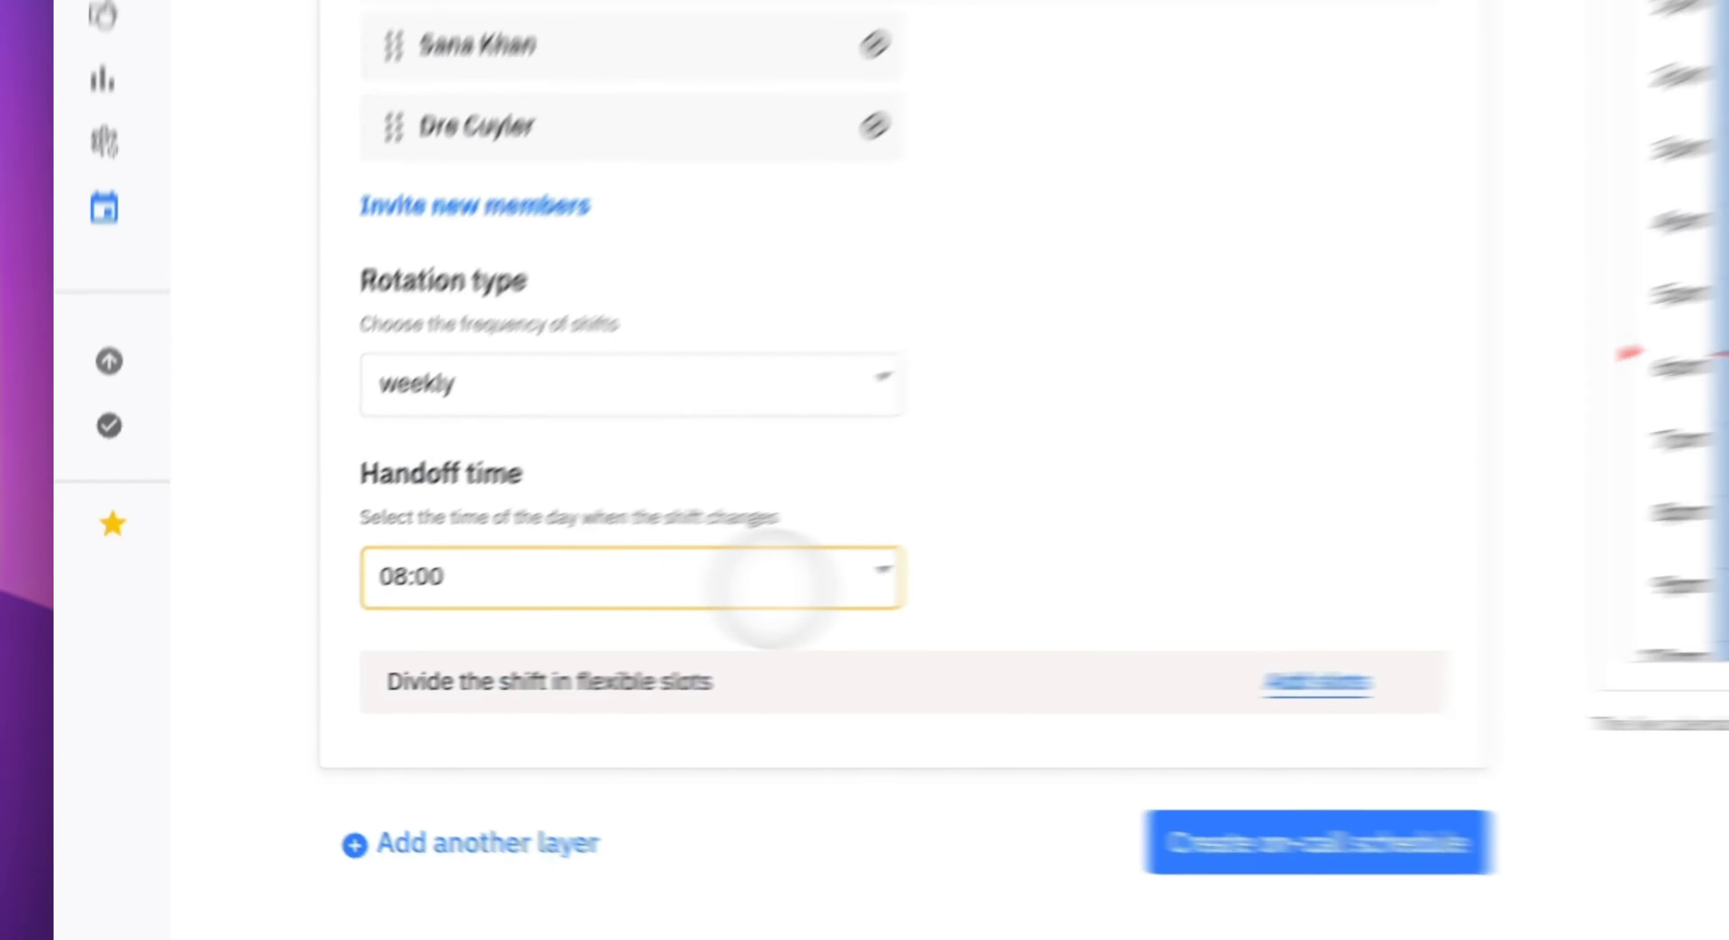
Add a specific time-of-day slot from 02:00 to 08:00 to Layer 4 and apply it
left_click(1387, 679)
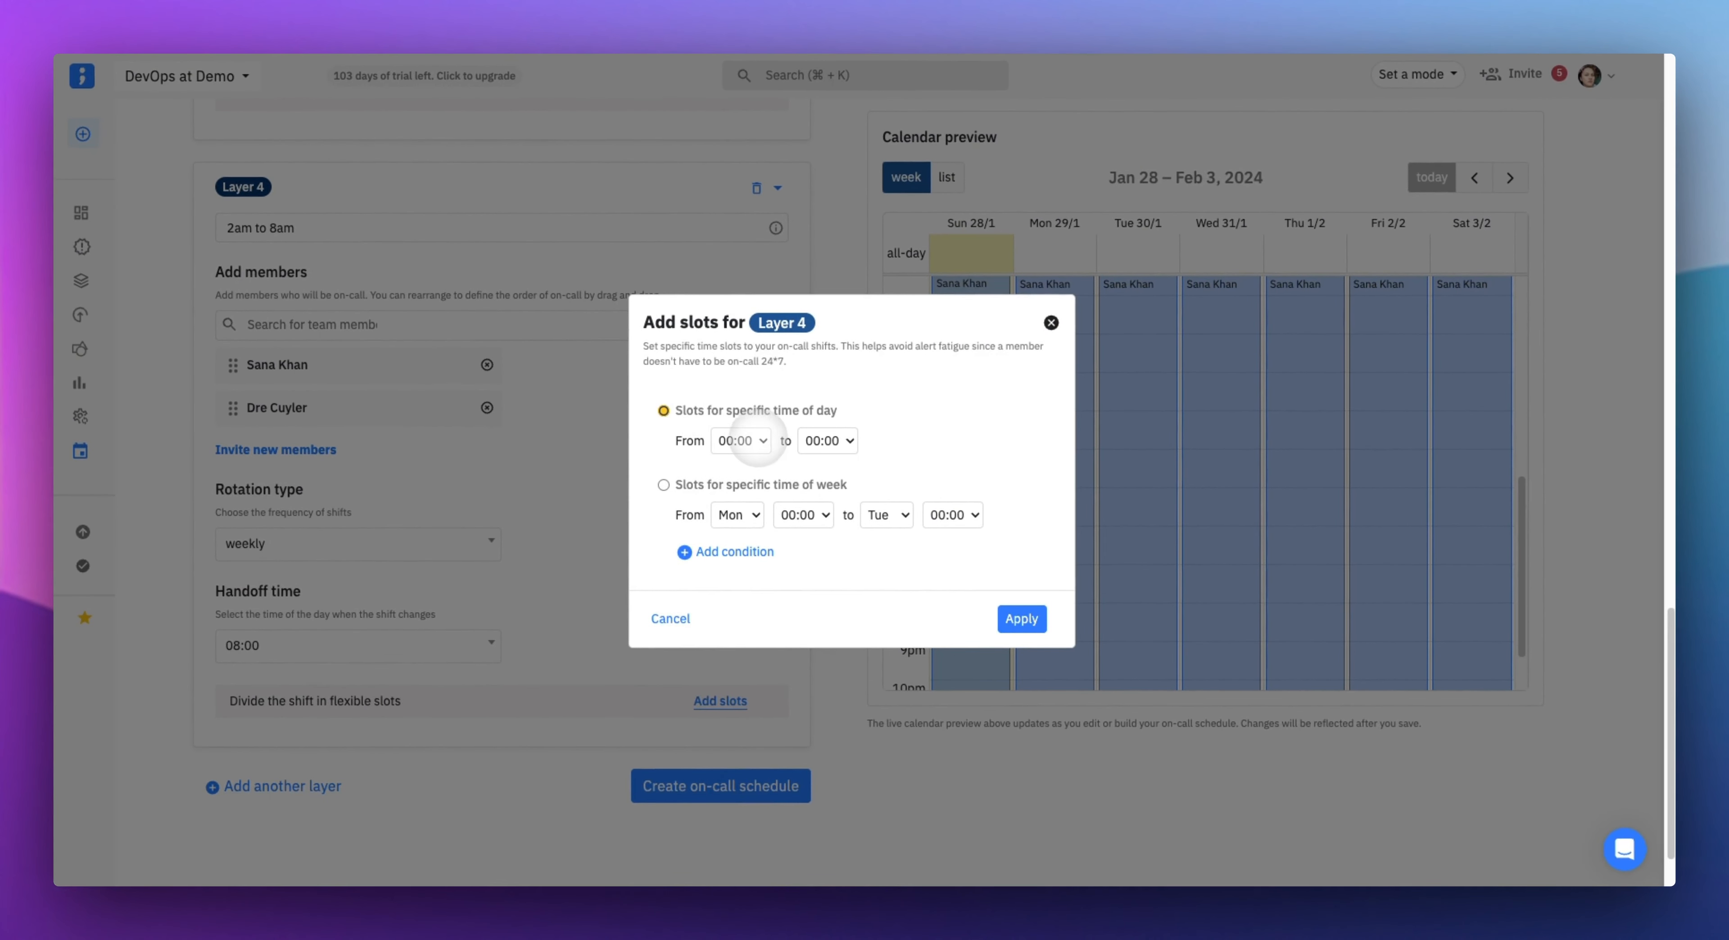
left_click(758, 439)
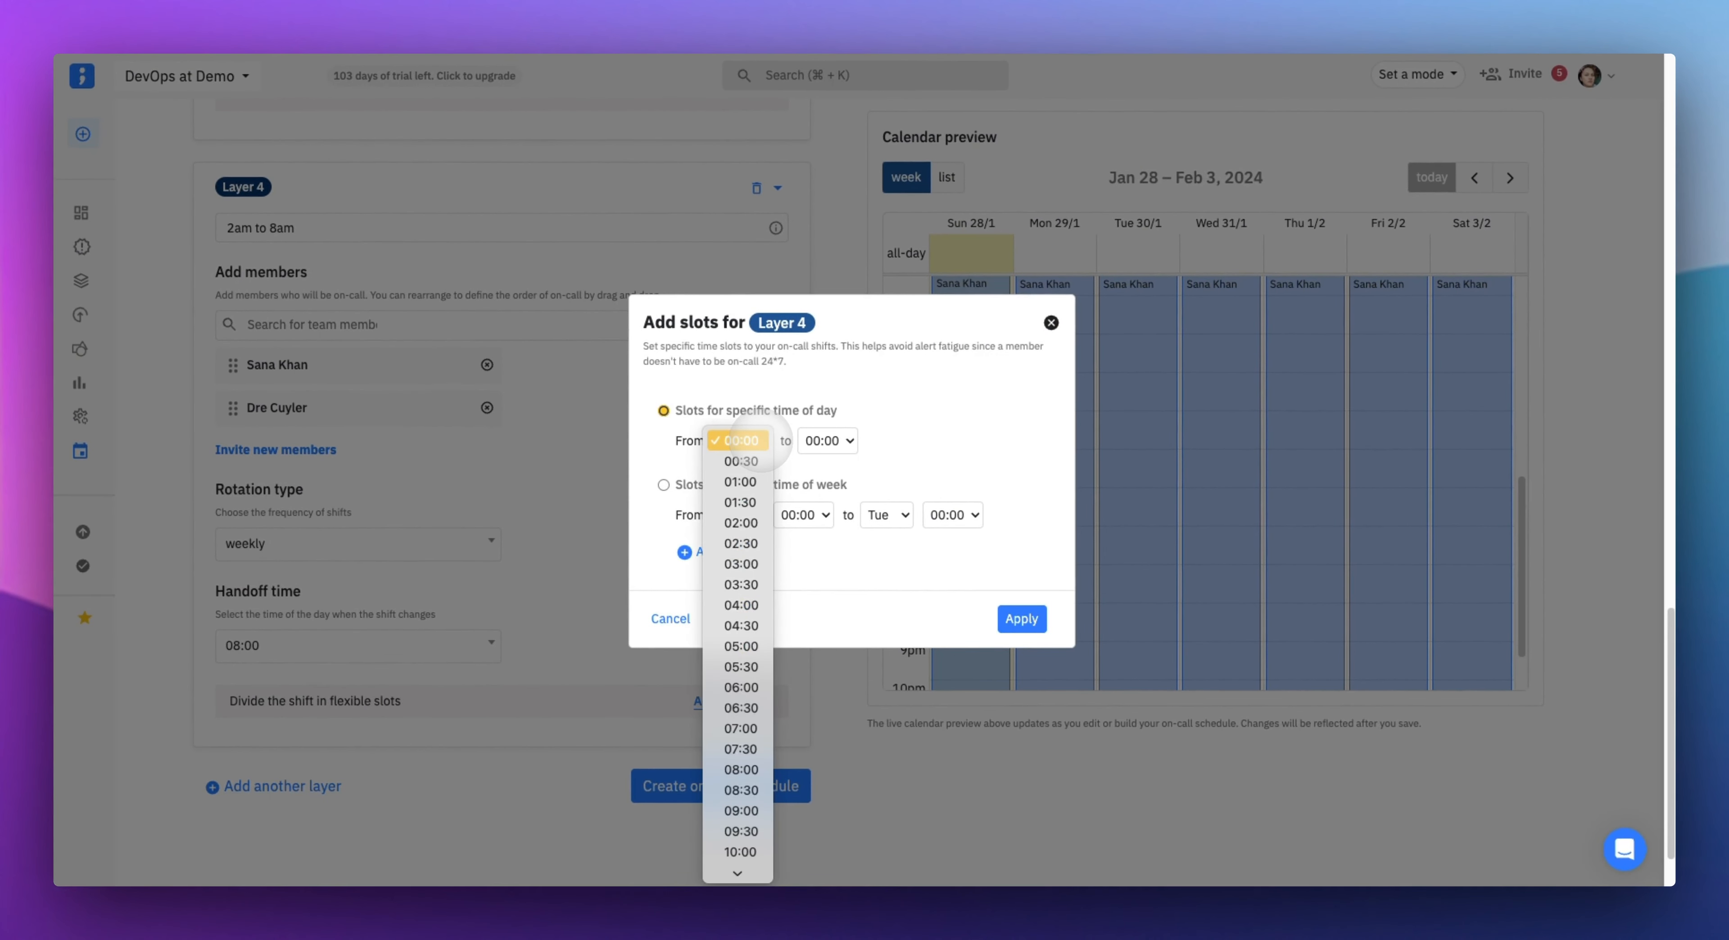
type("02")
key("Return")
key("Tab")
type("08")
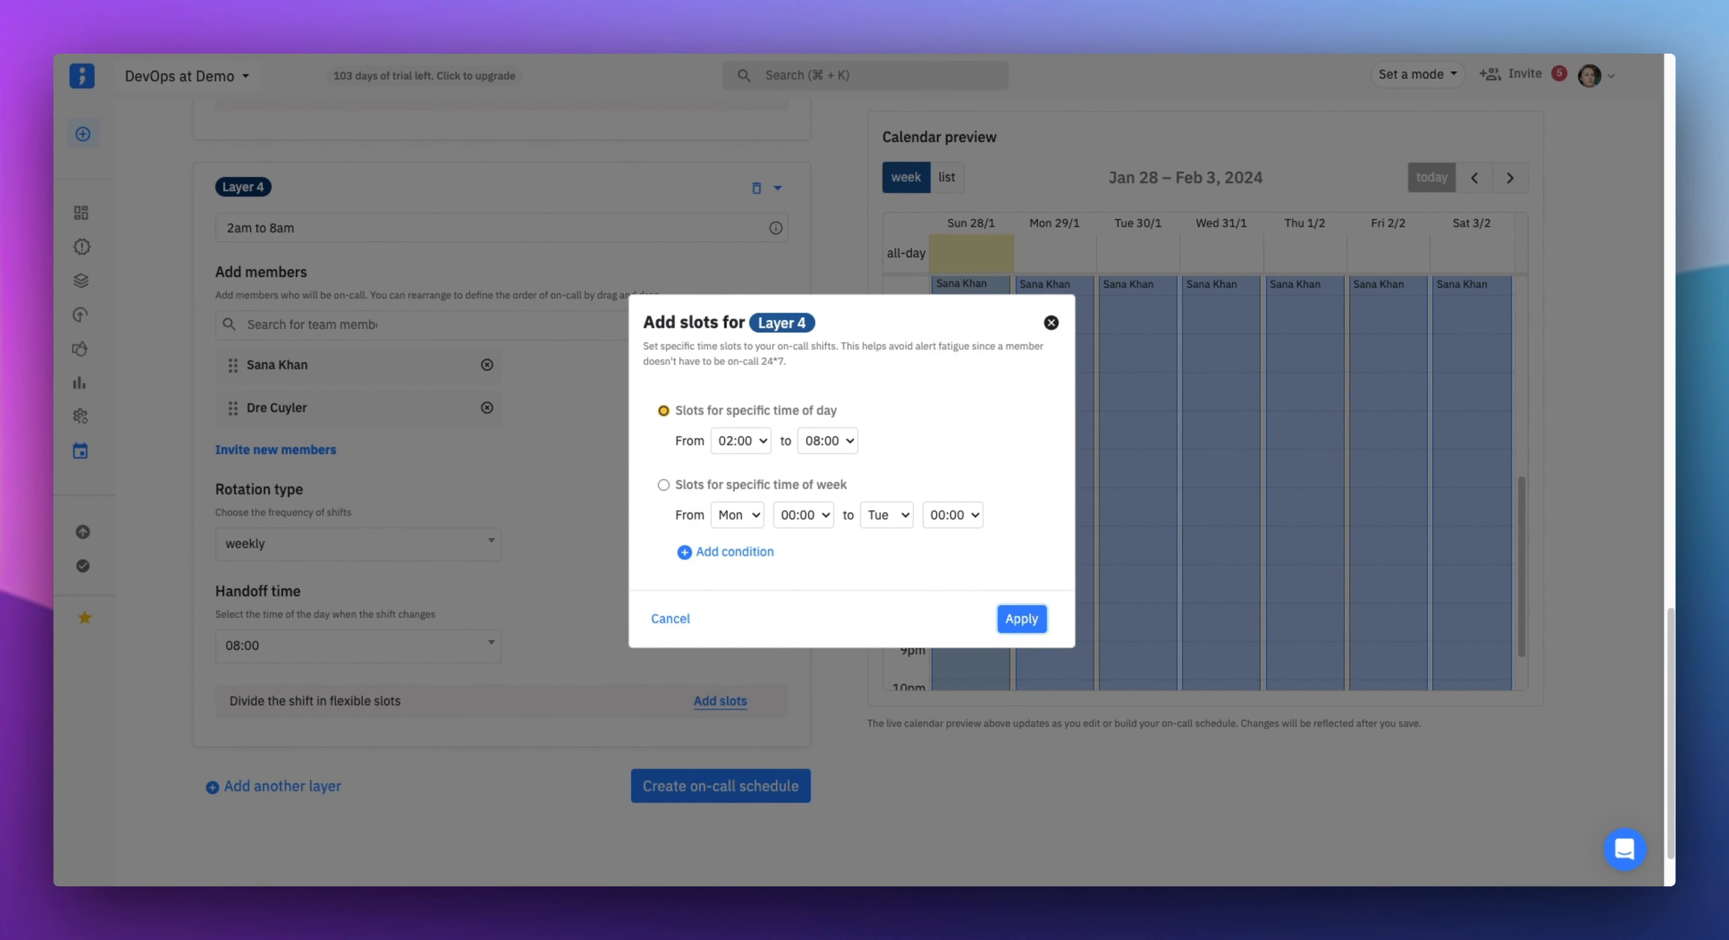
key("Return")
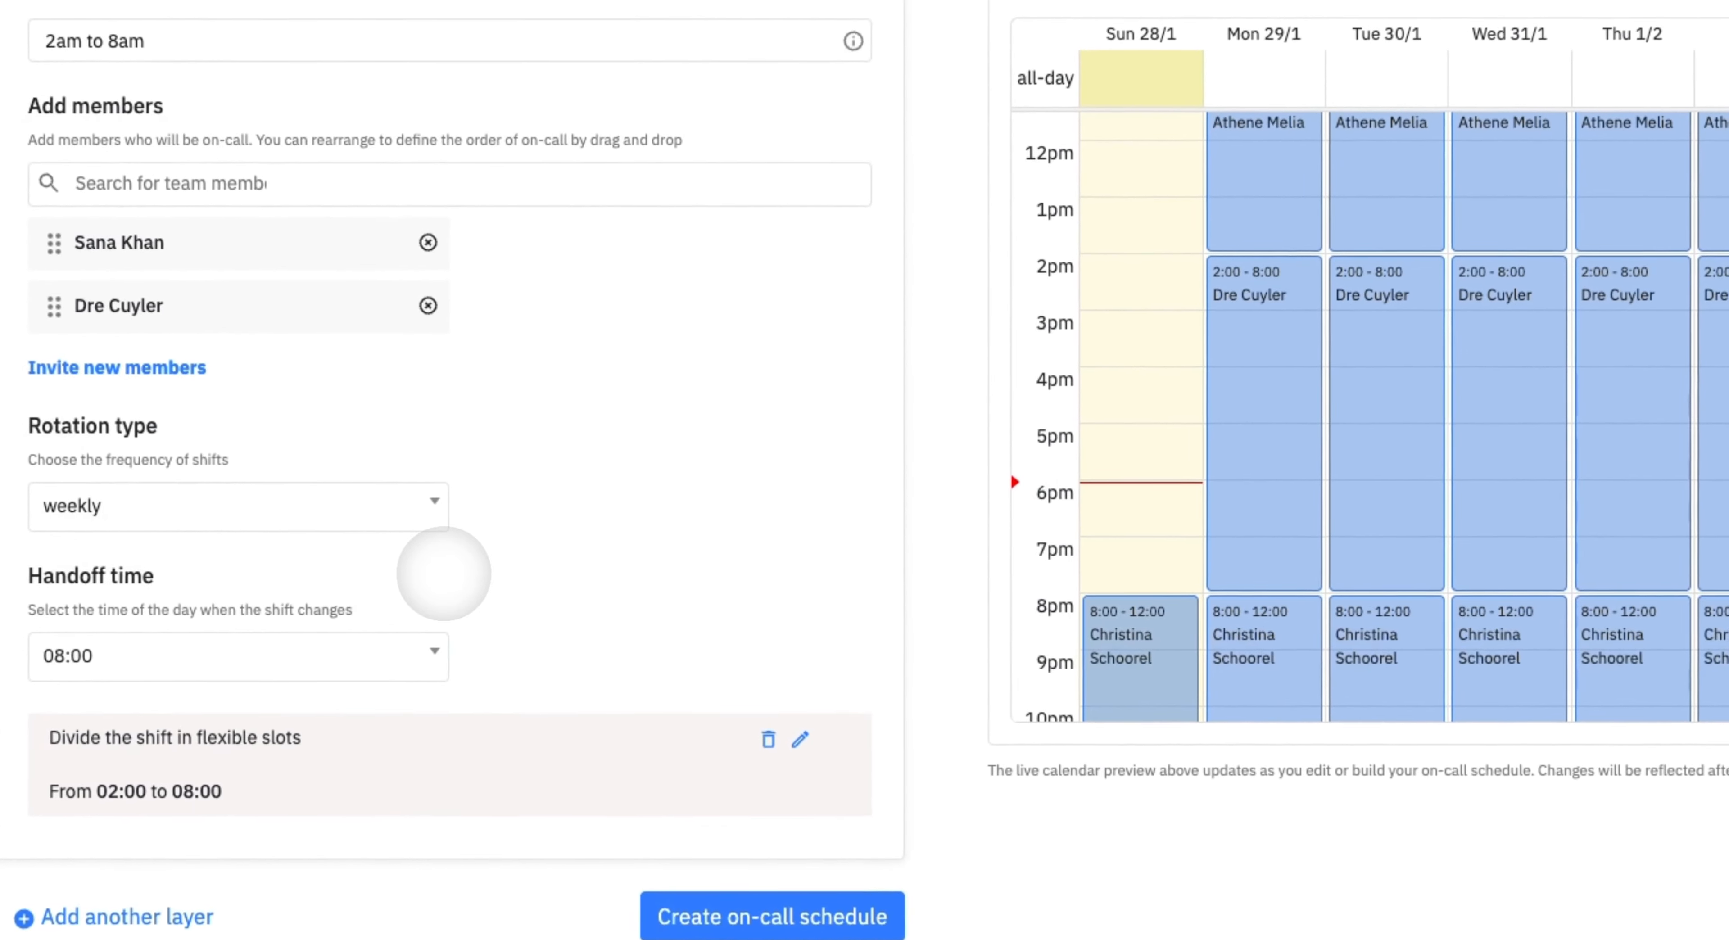
Check the layers' shifts over the coming weeks in the calendar preview and create the on-call schedule
scroll(1376, 411, "down", 2)
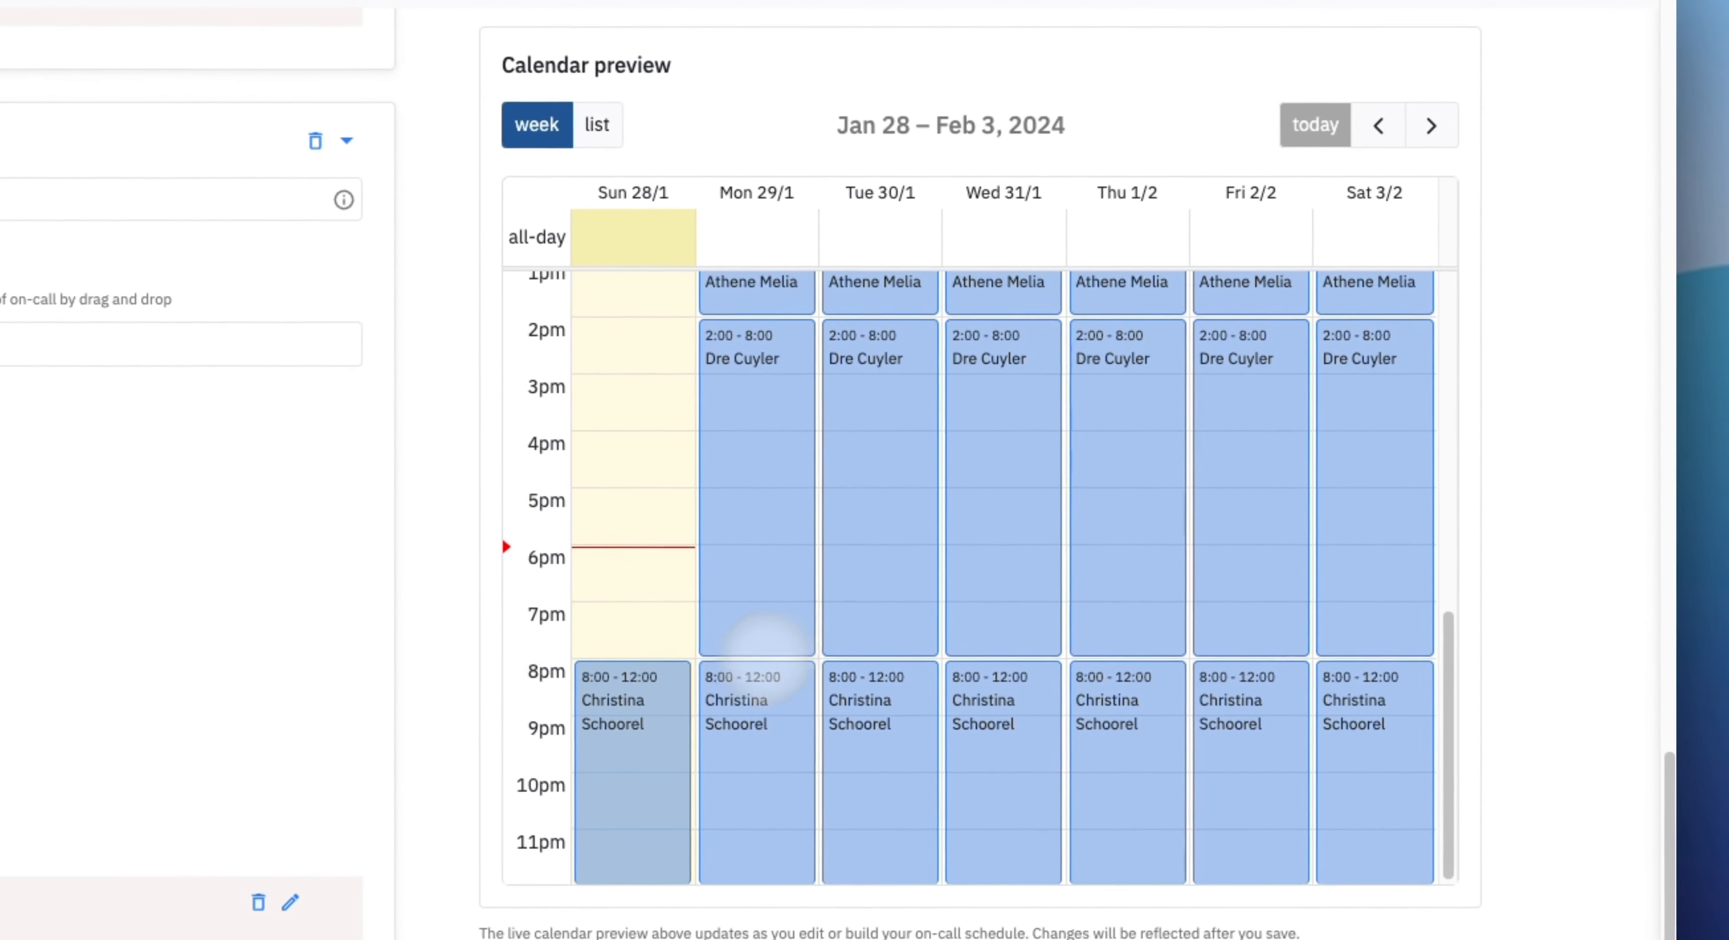
scroll(765, 655, "up", 6)
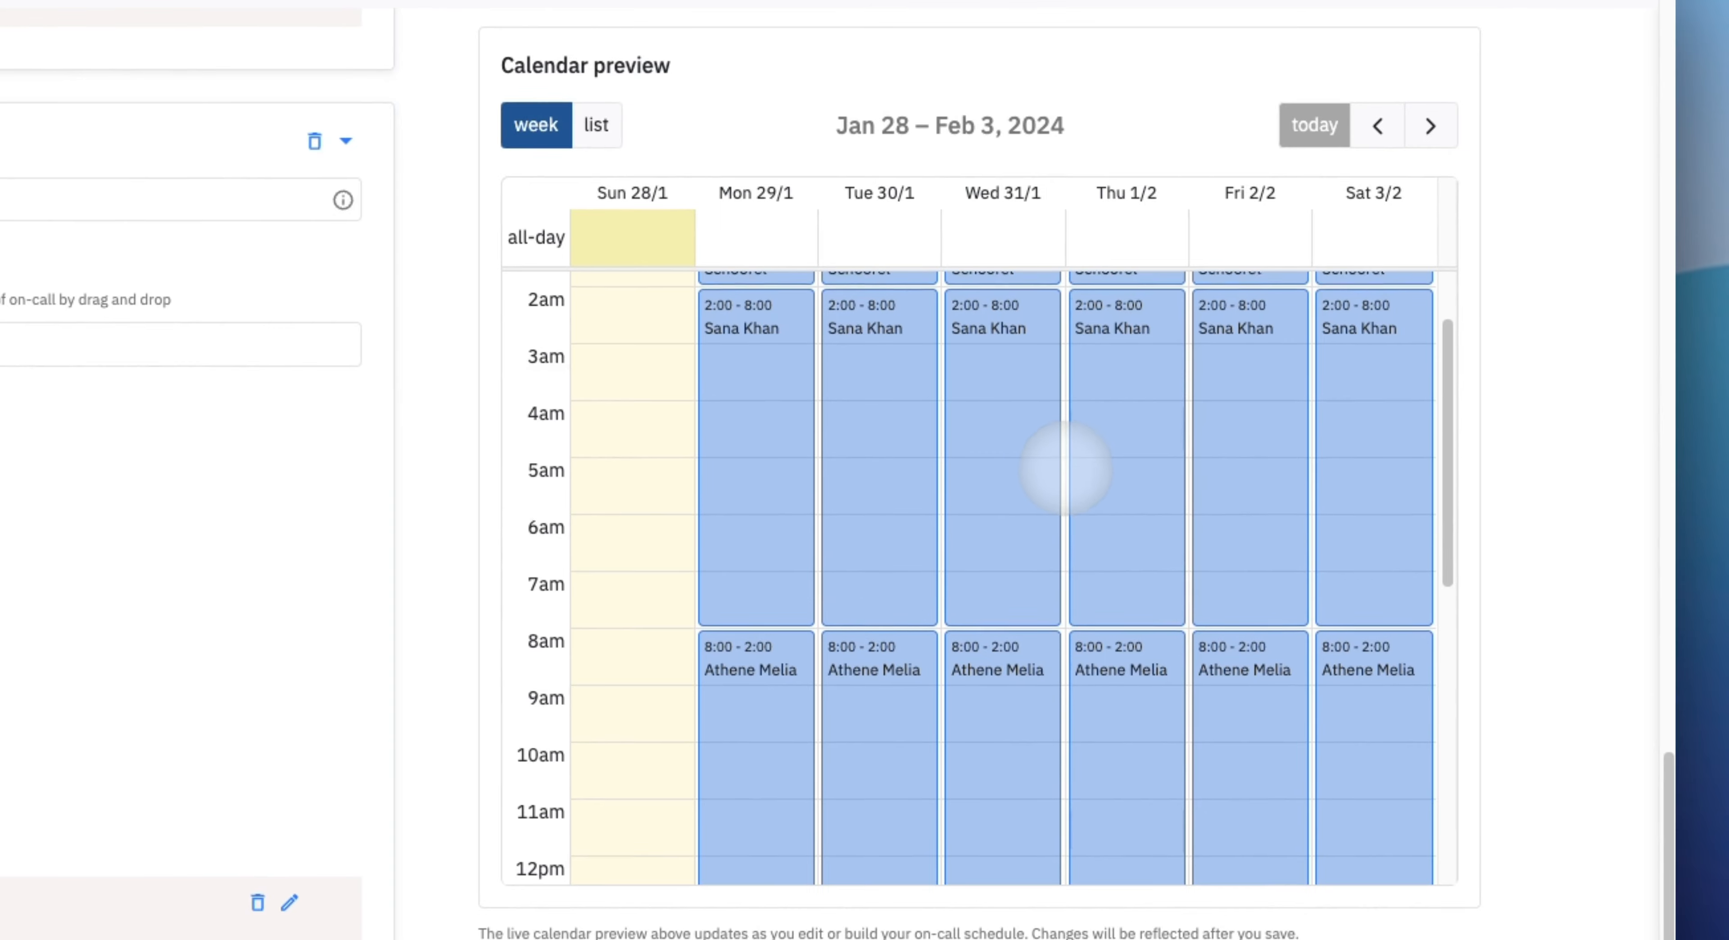
scroll(1066, 468, "up", 1)
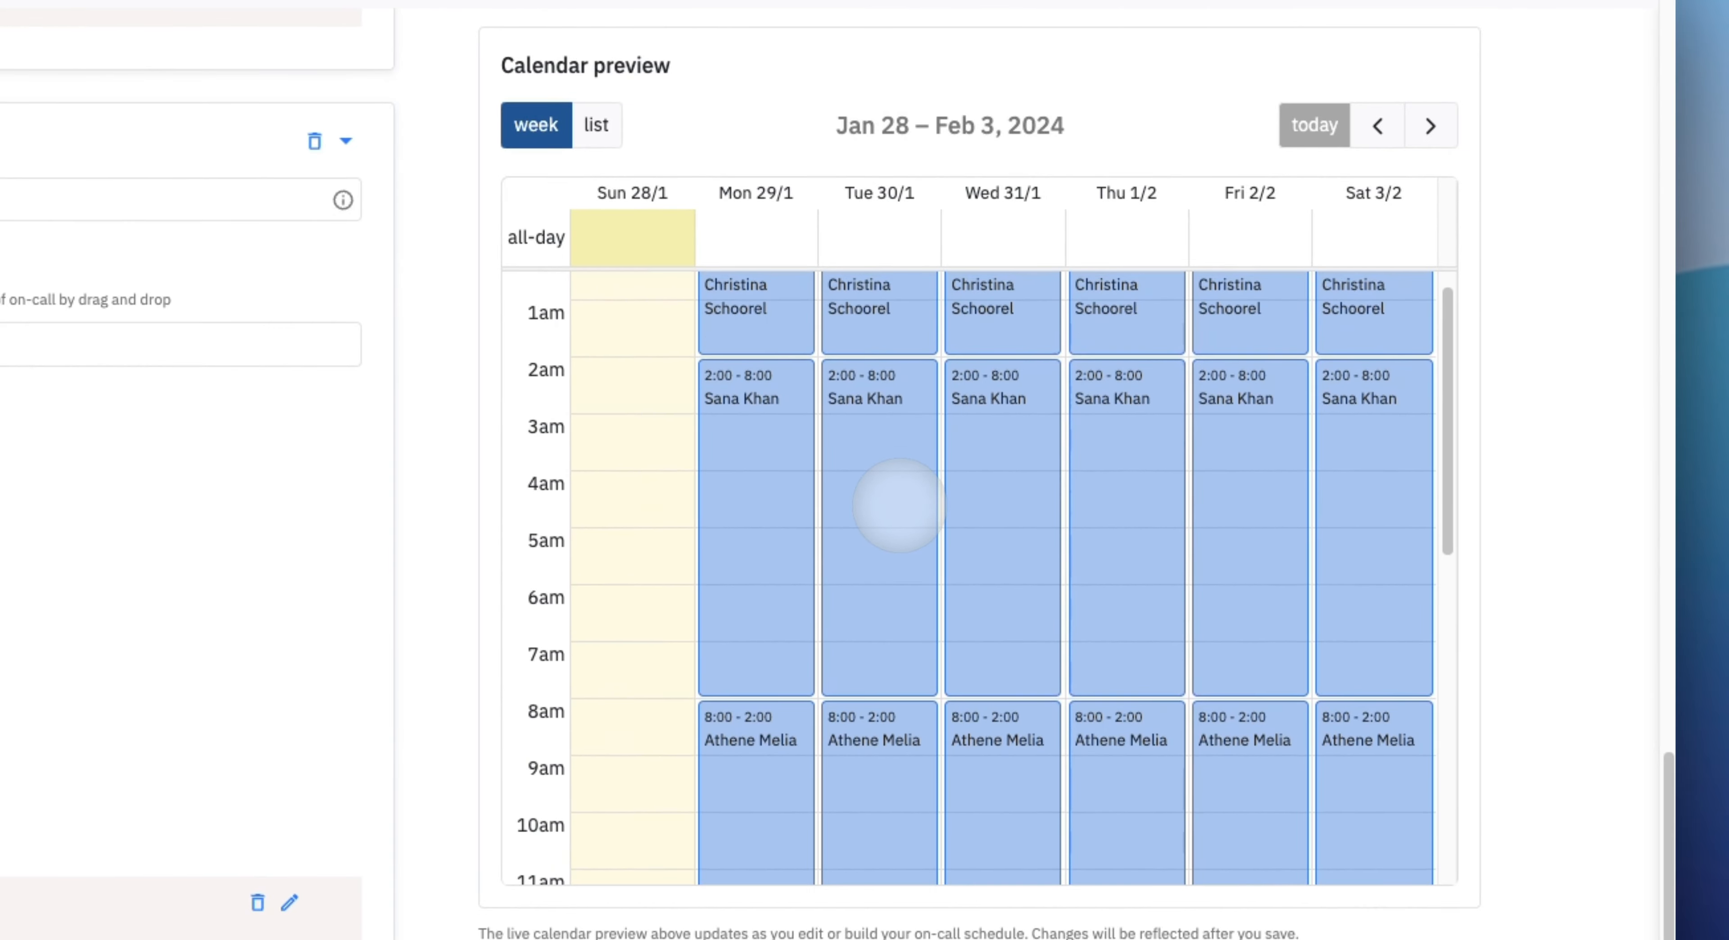
scroll(900, 505, "up", 1)
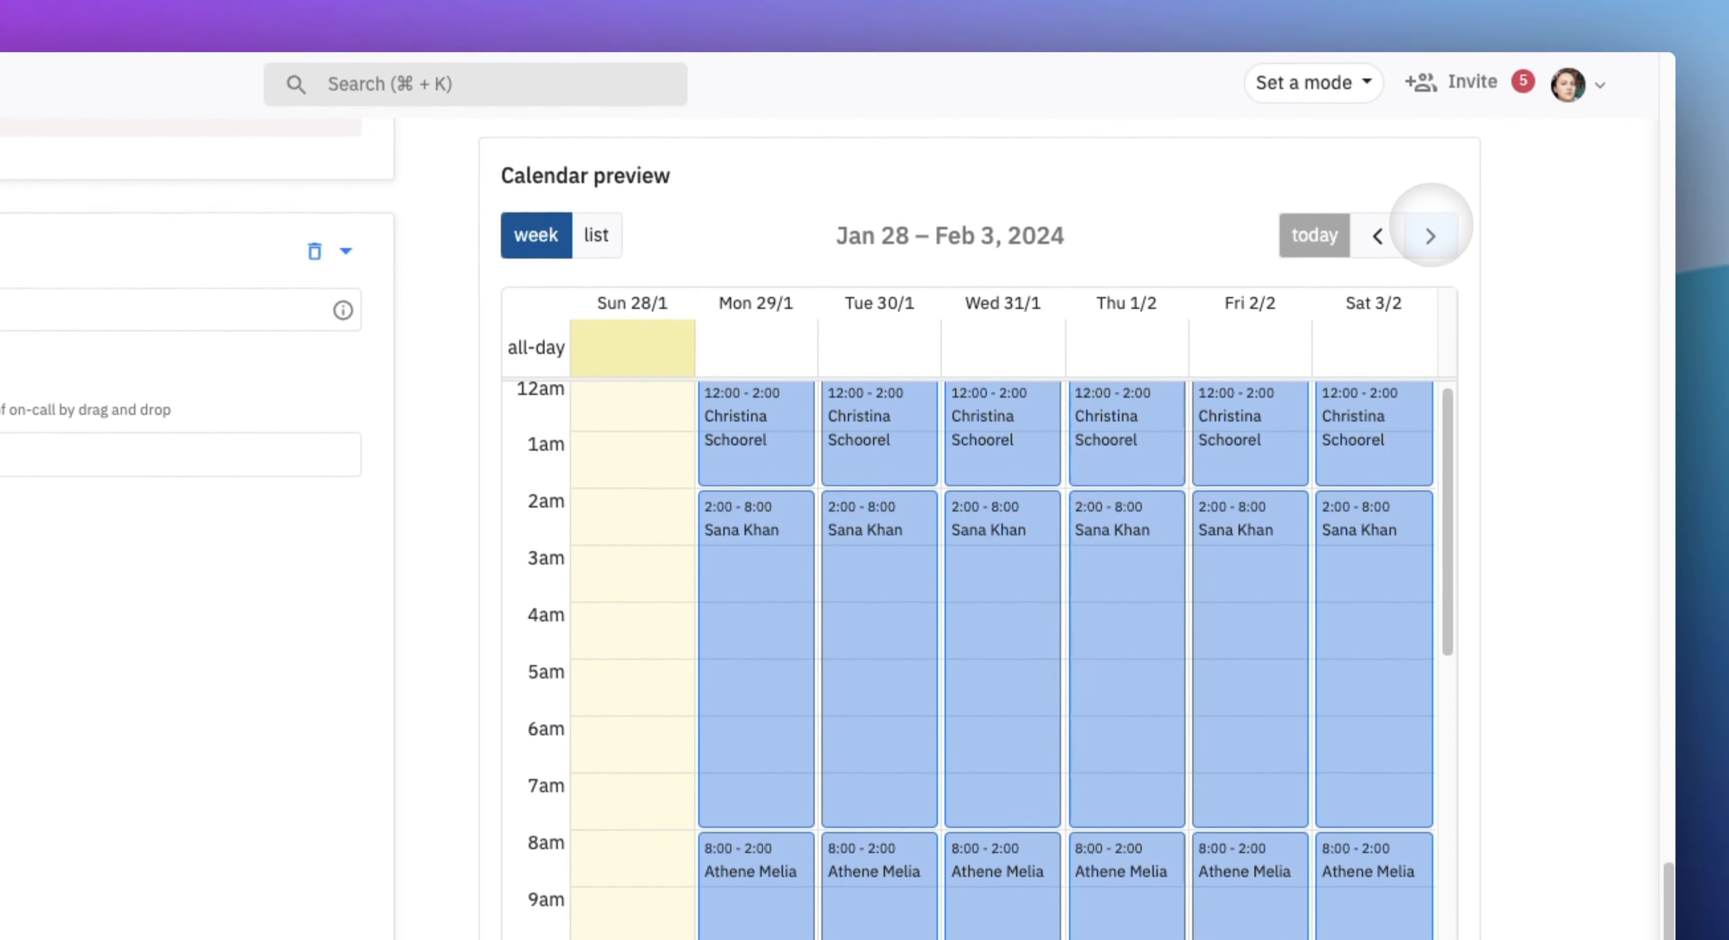
left_click(1431, 125)
left_click(1430, 237)
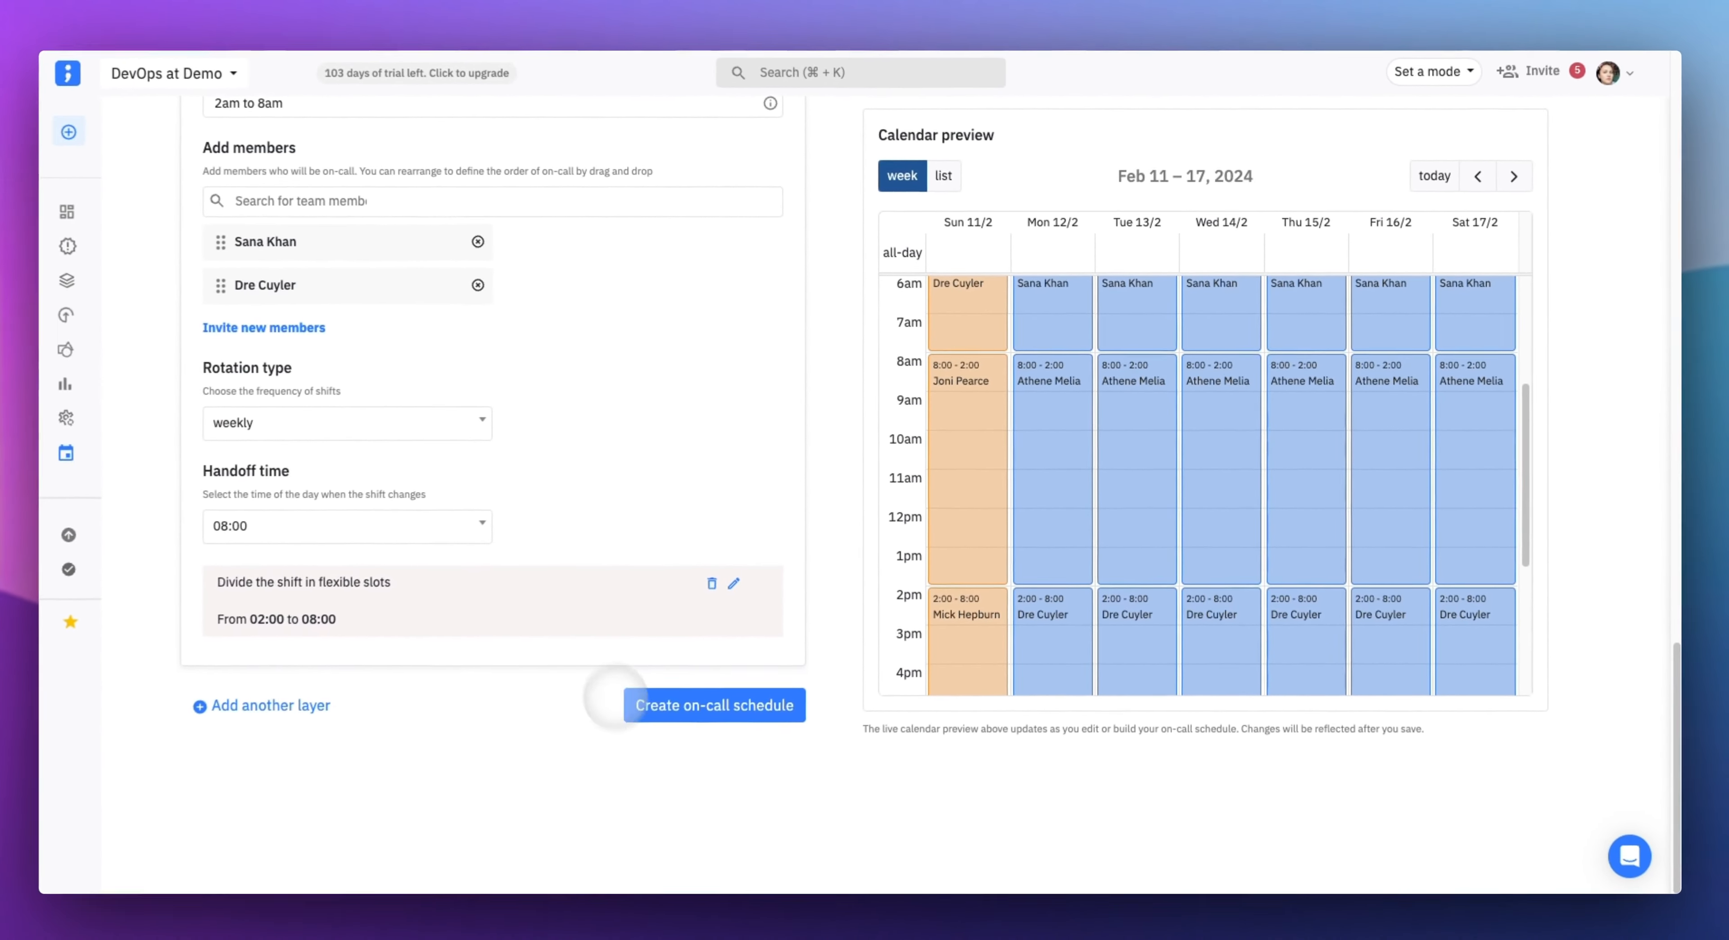
left_click(672, 703)
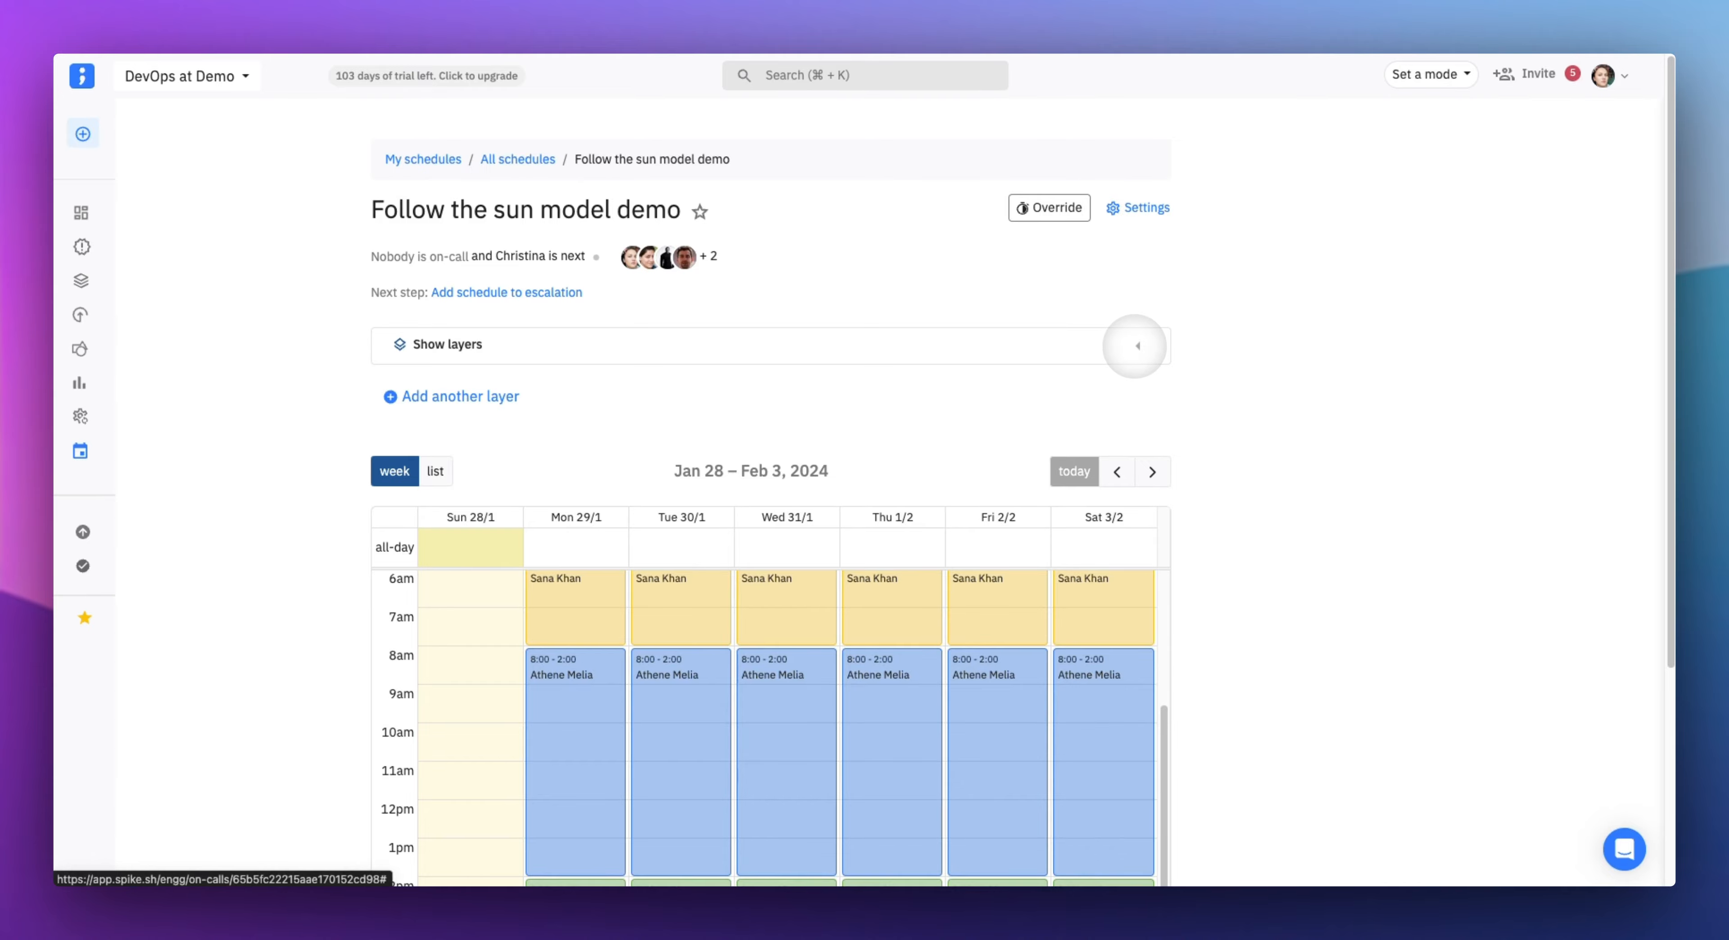
Examine the new schedule's calendar across all hours of the current week and compare the member rotation with the following week
scroll(1183, 389, "down", 5)
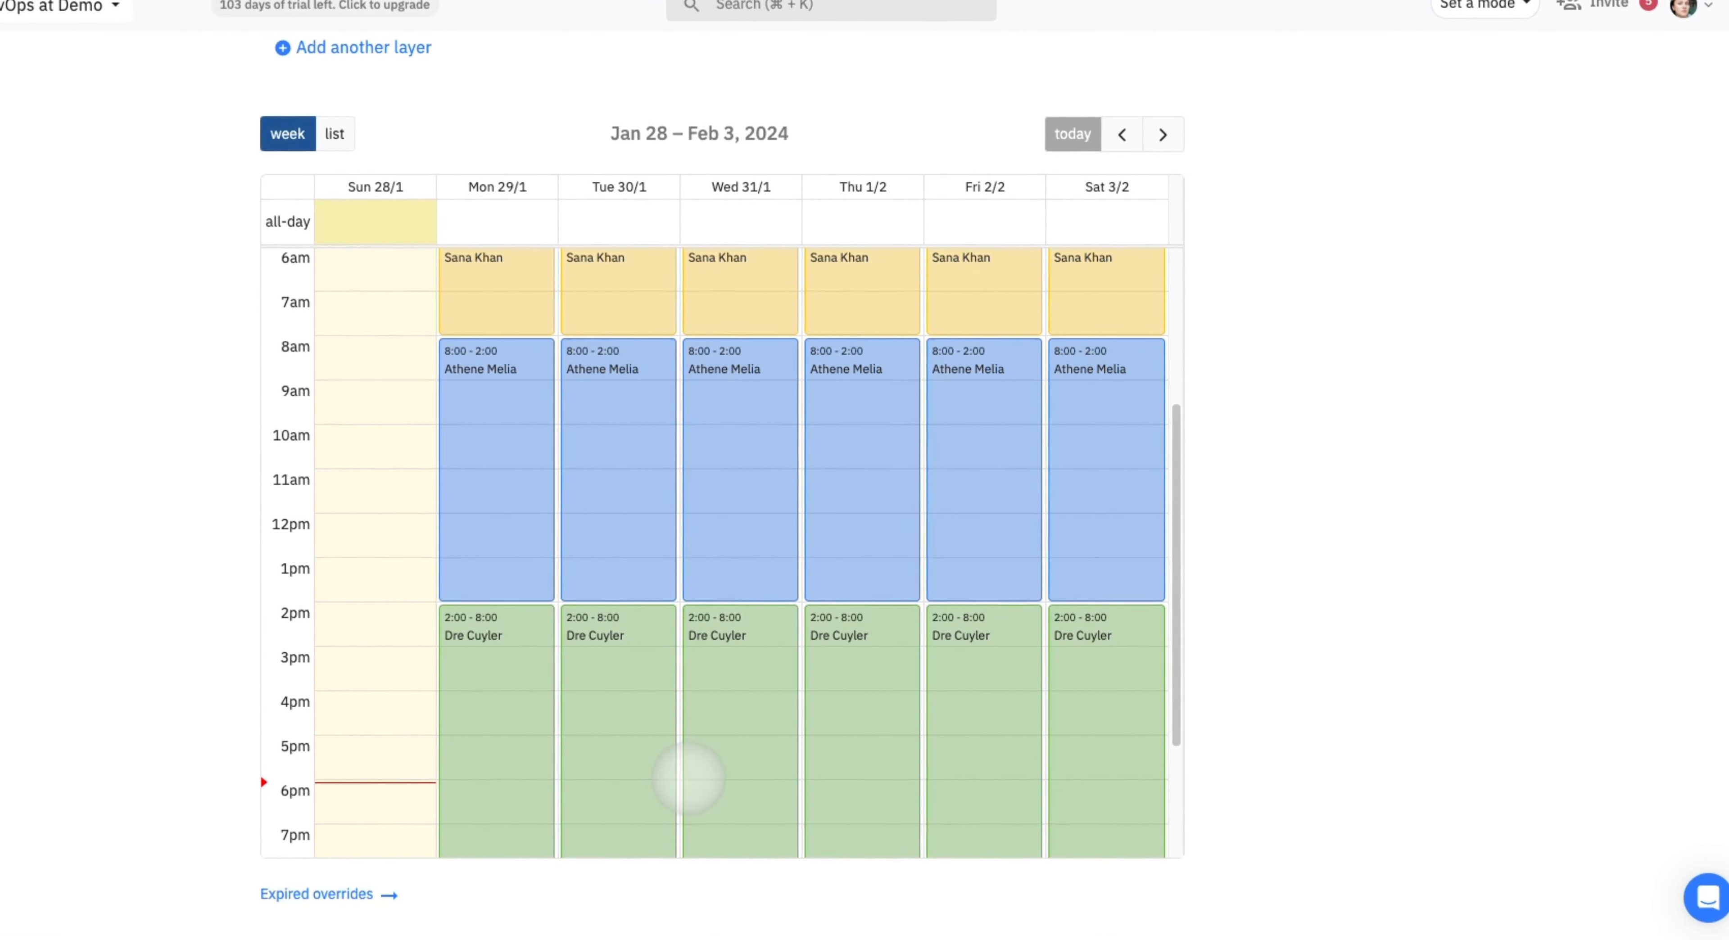
left_click(1163, 134)
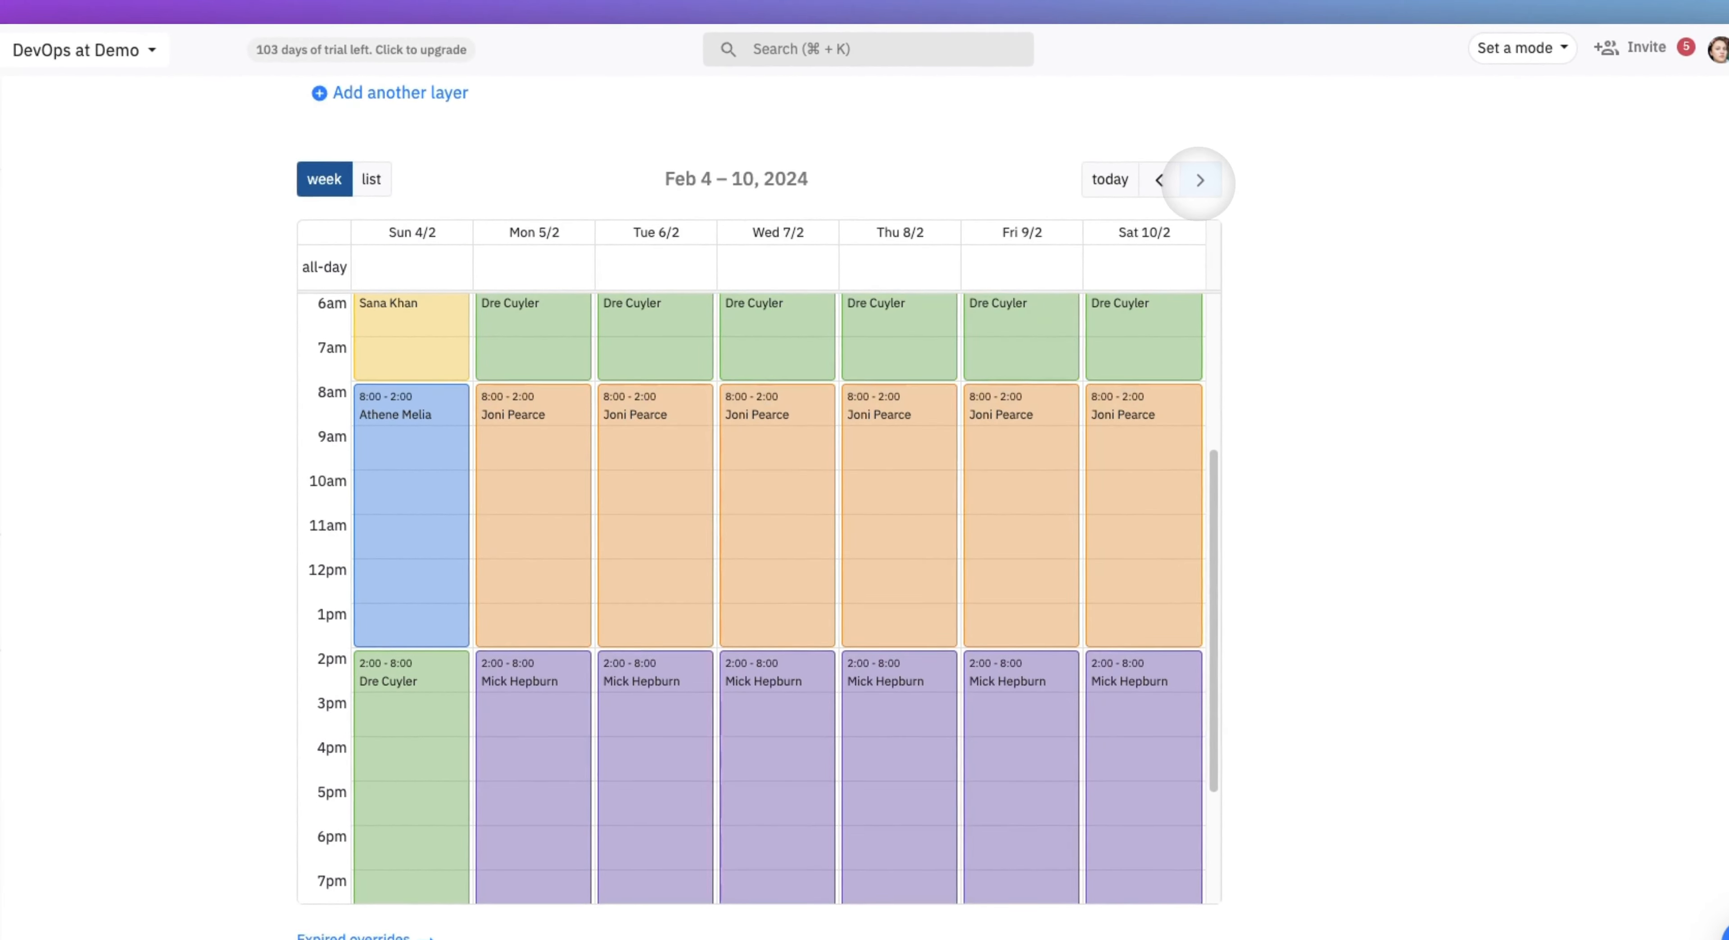
left_click(1110, 180)
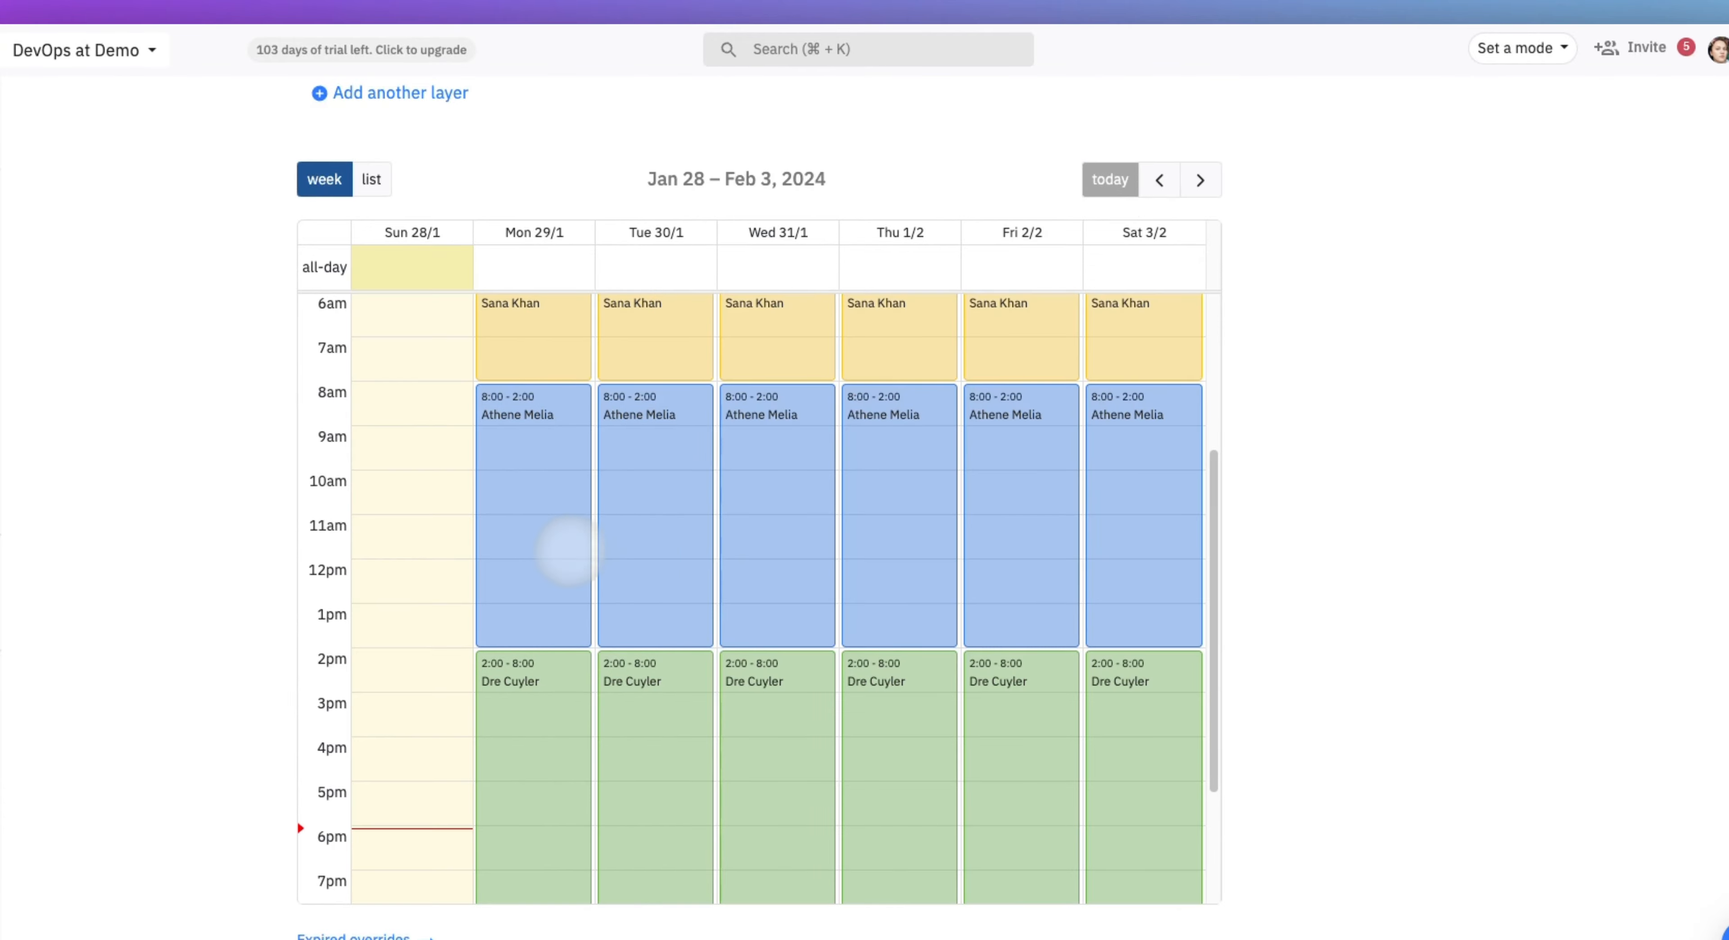
scroll(569, 551, "up", 5)
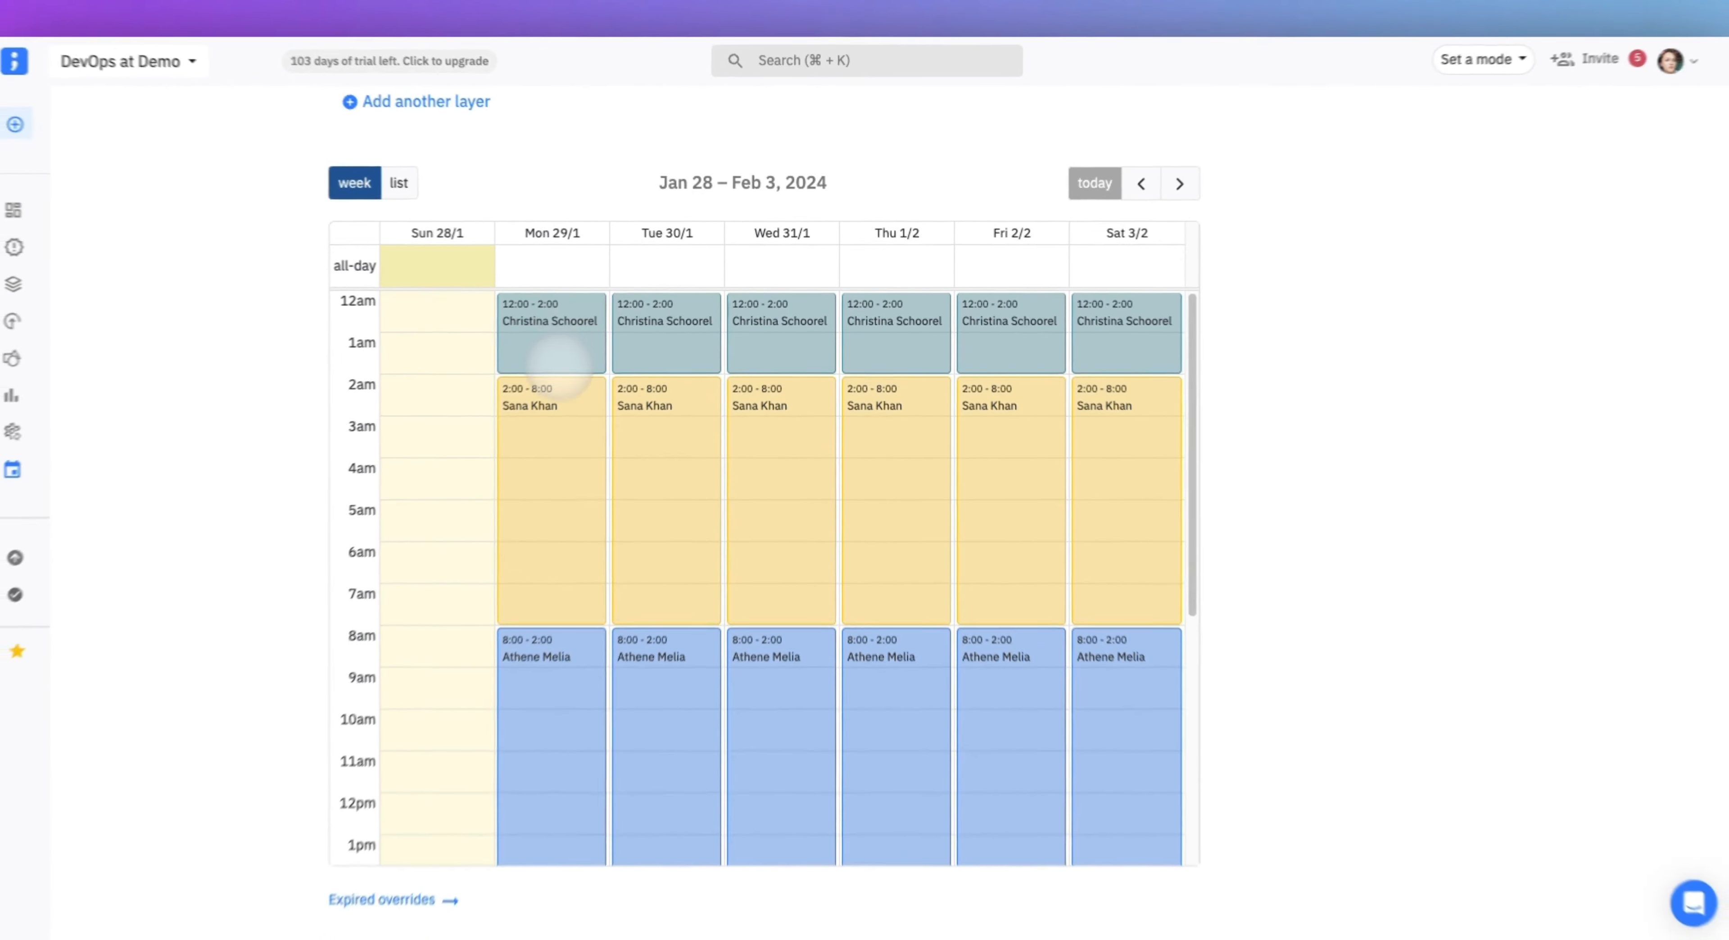
scroll(363, 477, "down", 10)
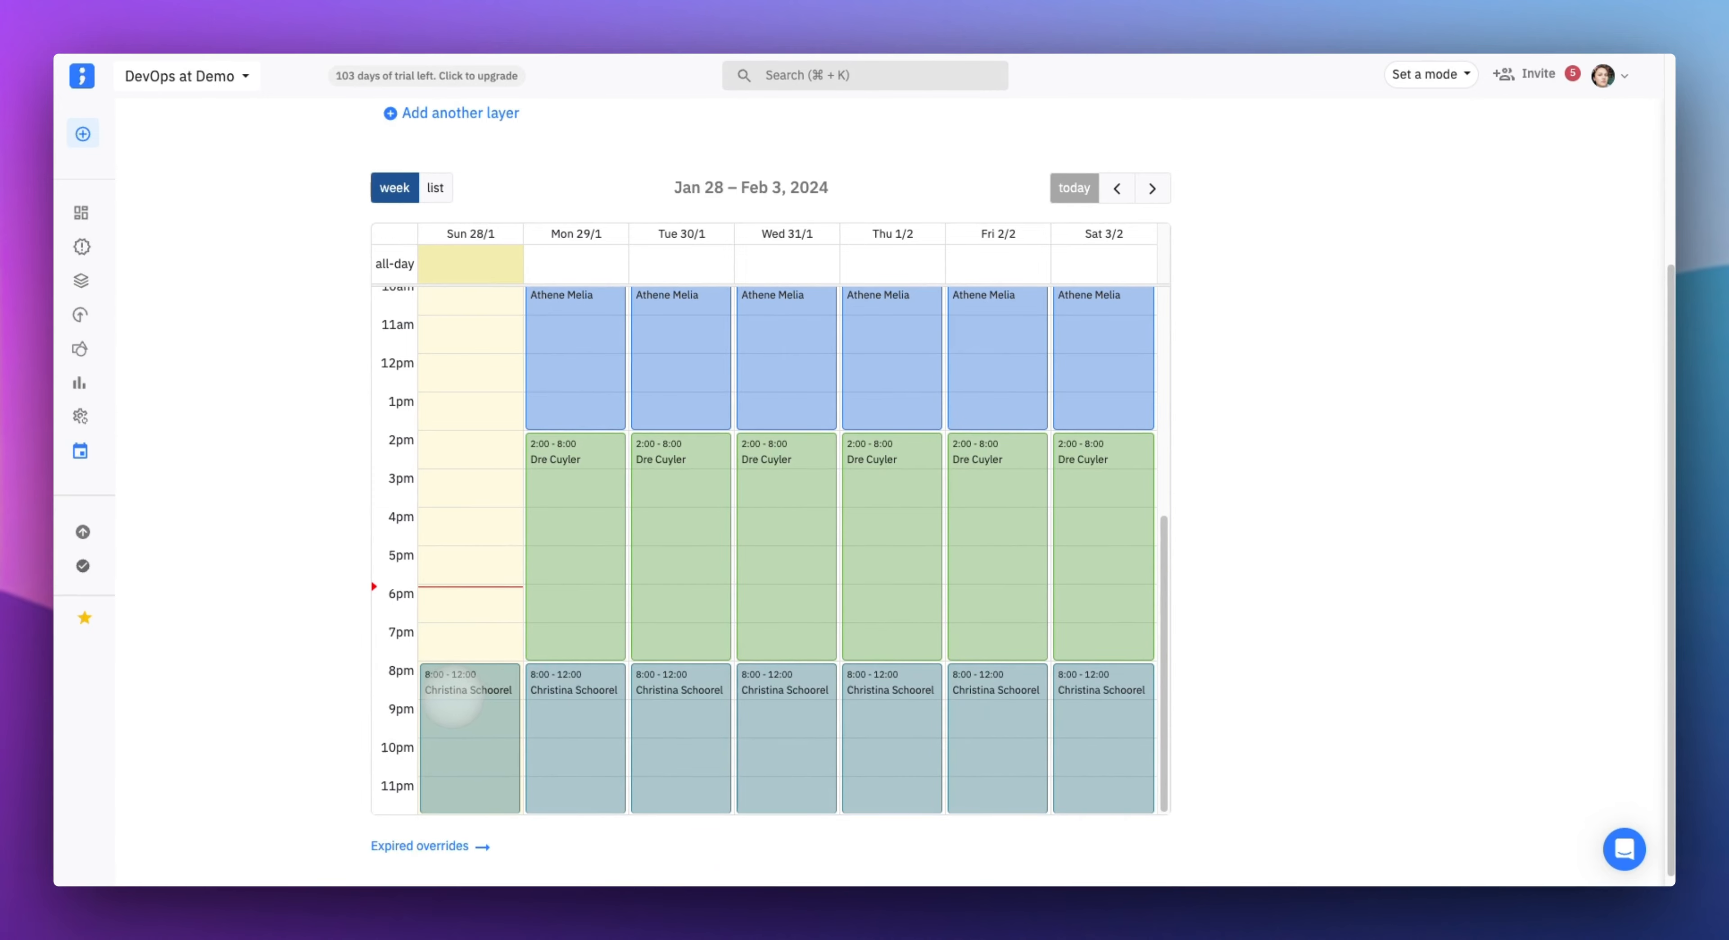
scroll(575, 514, "up", 10)
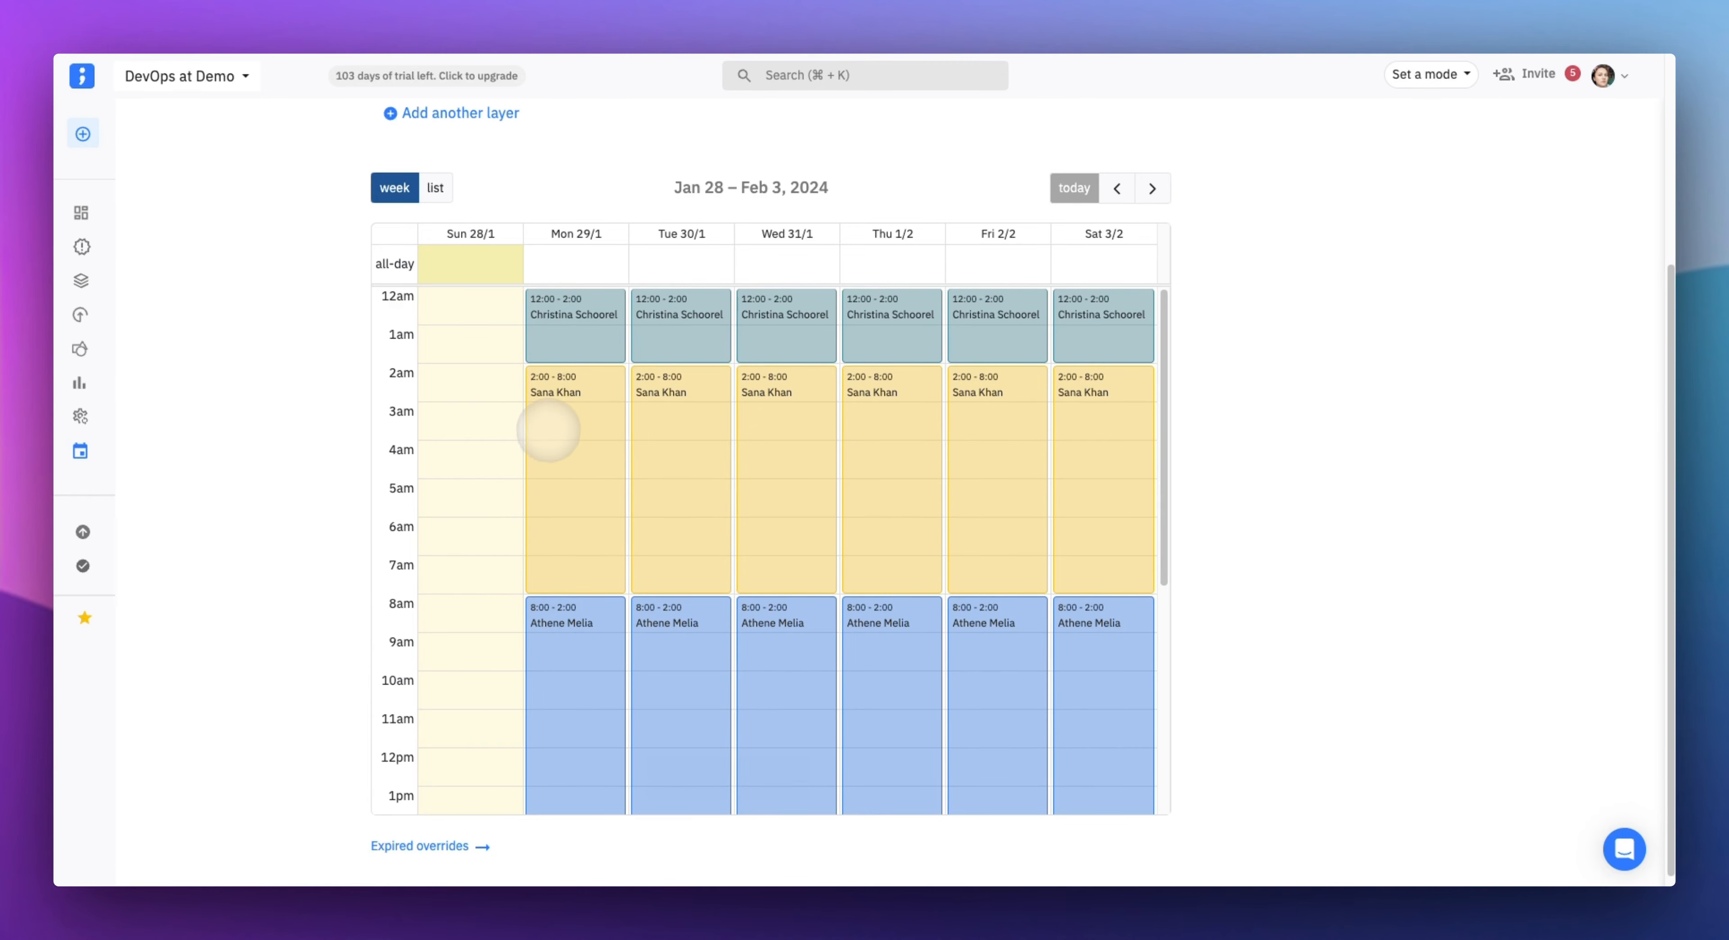
scroll(555, 430, "down", 1)
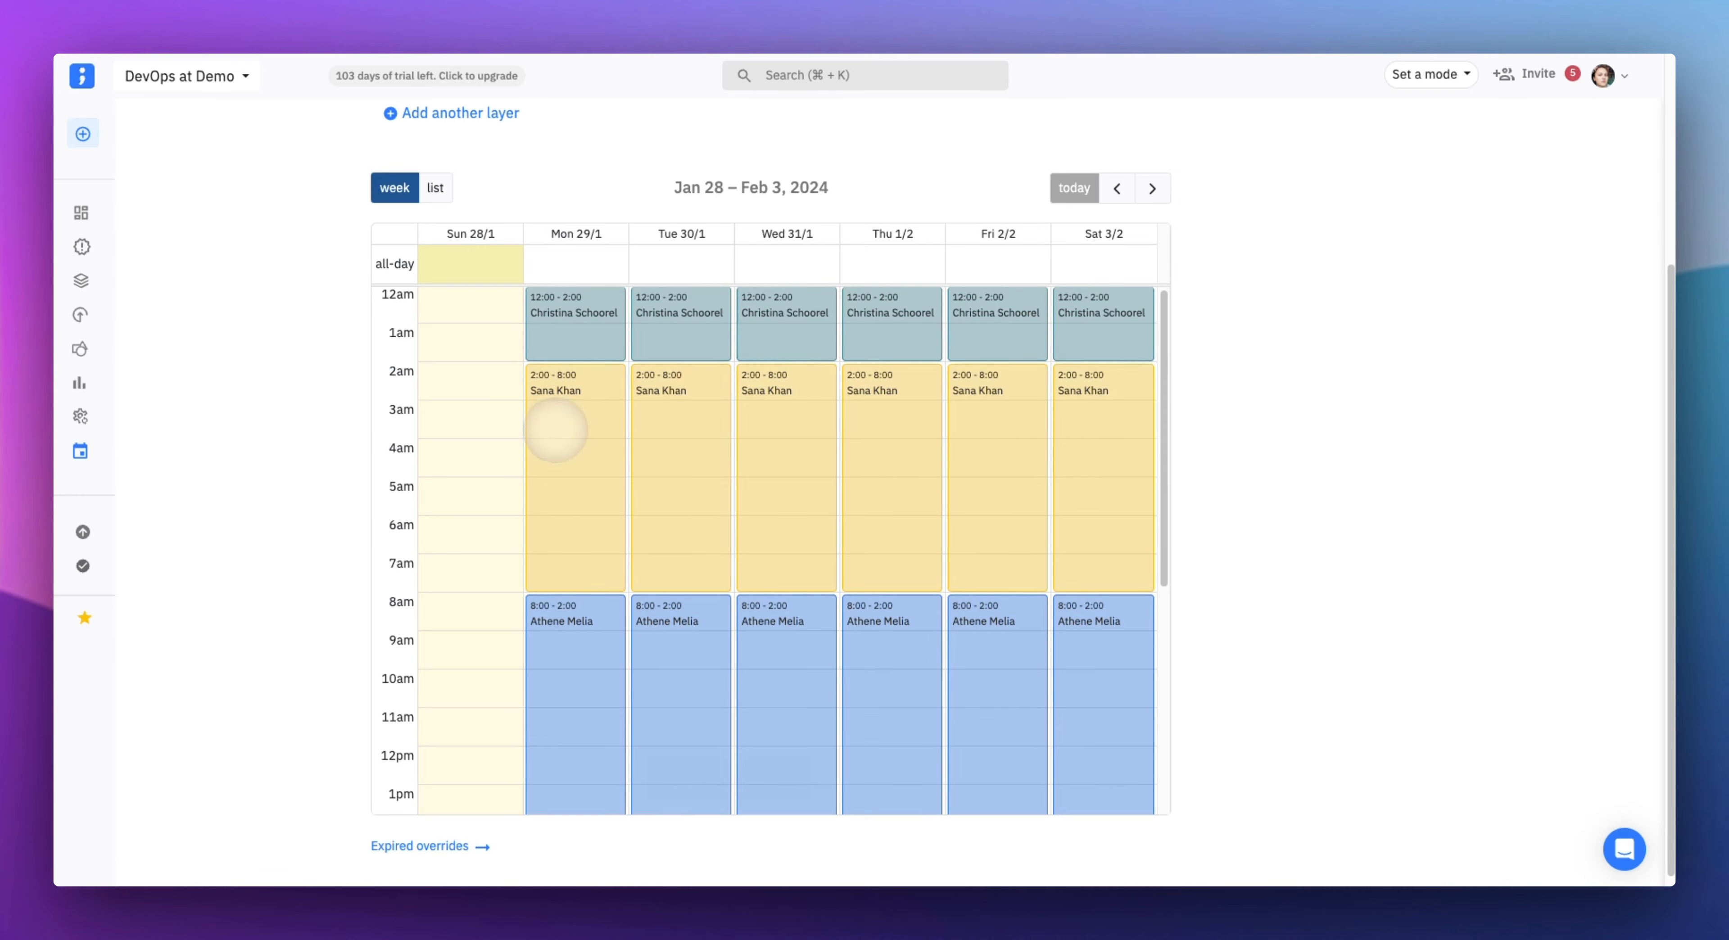
scroll(569, 452, "down", 5)
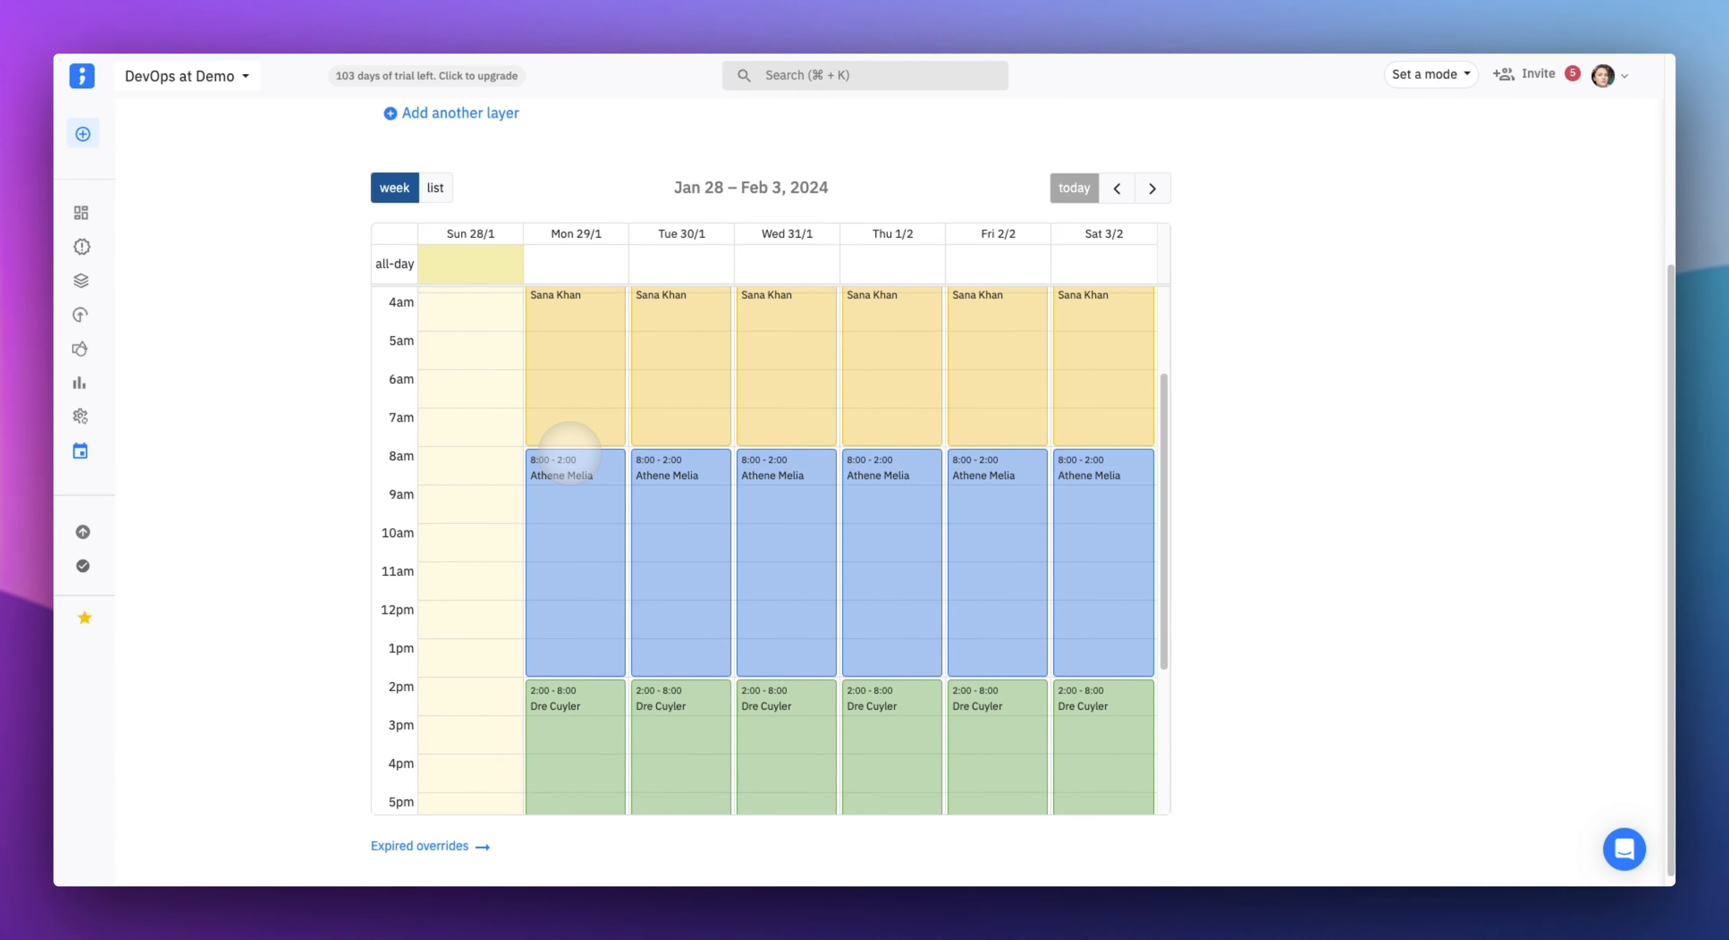
scroll(558, 511, "down", 2)
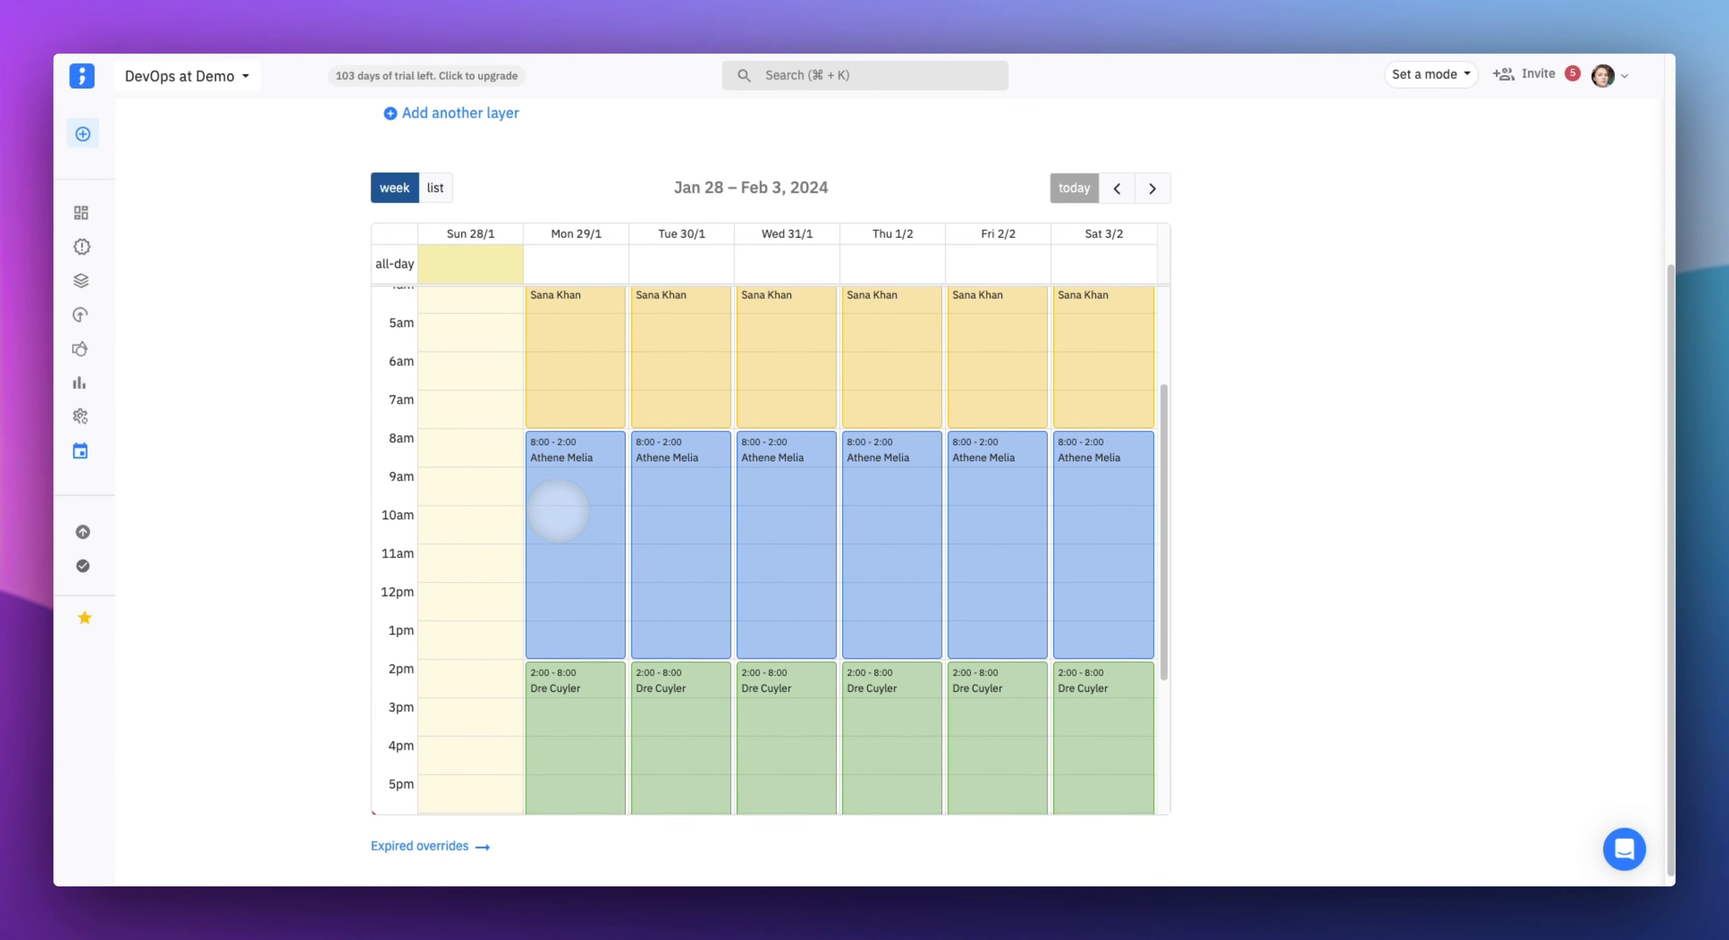
scroll(567, 504, "down", 6)
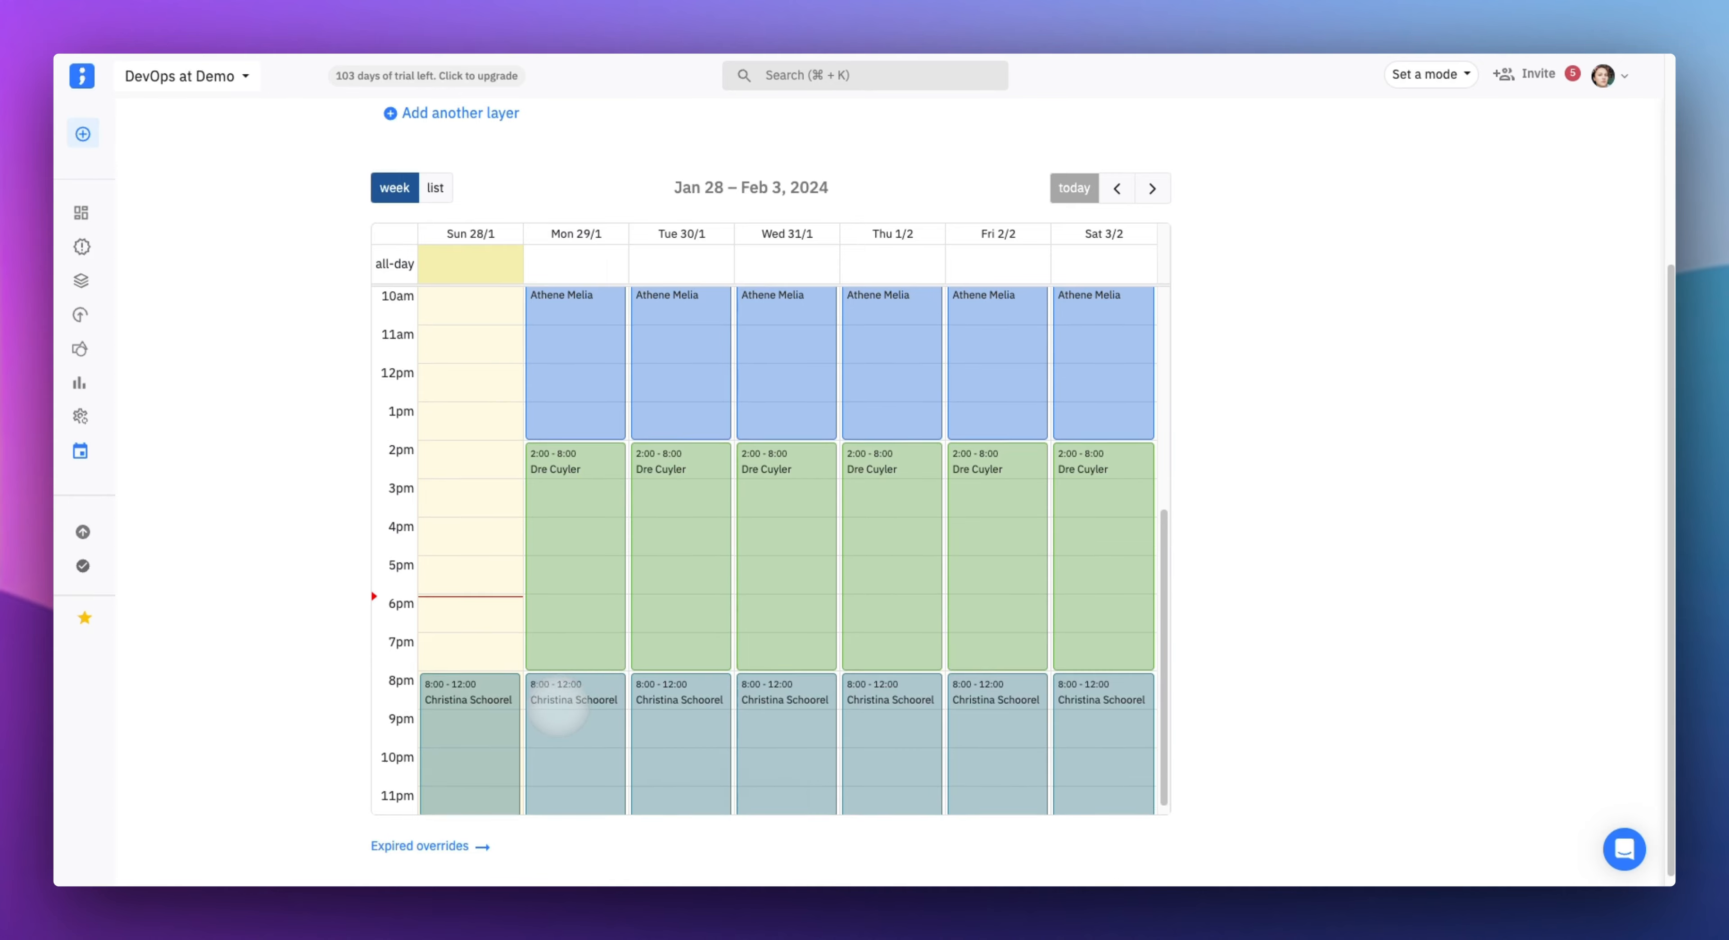
scroll(560, 705, "up", 10)
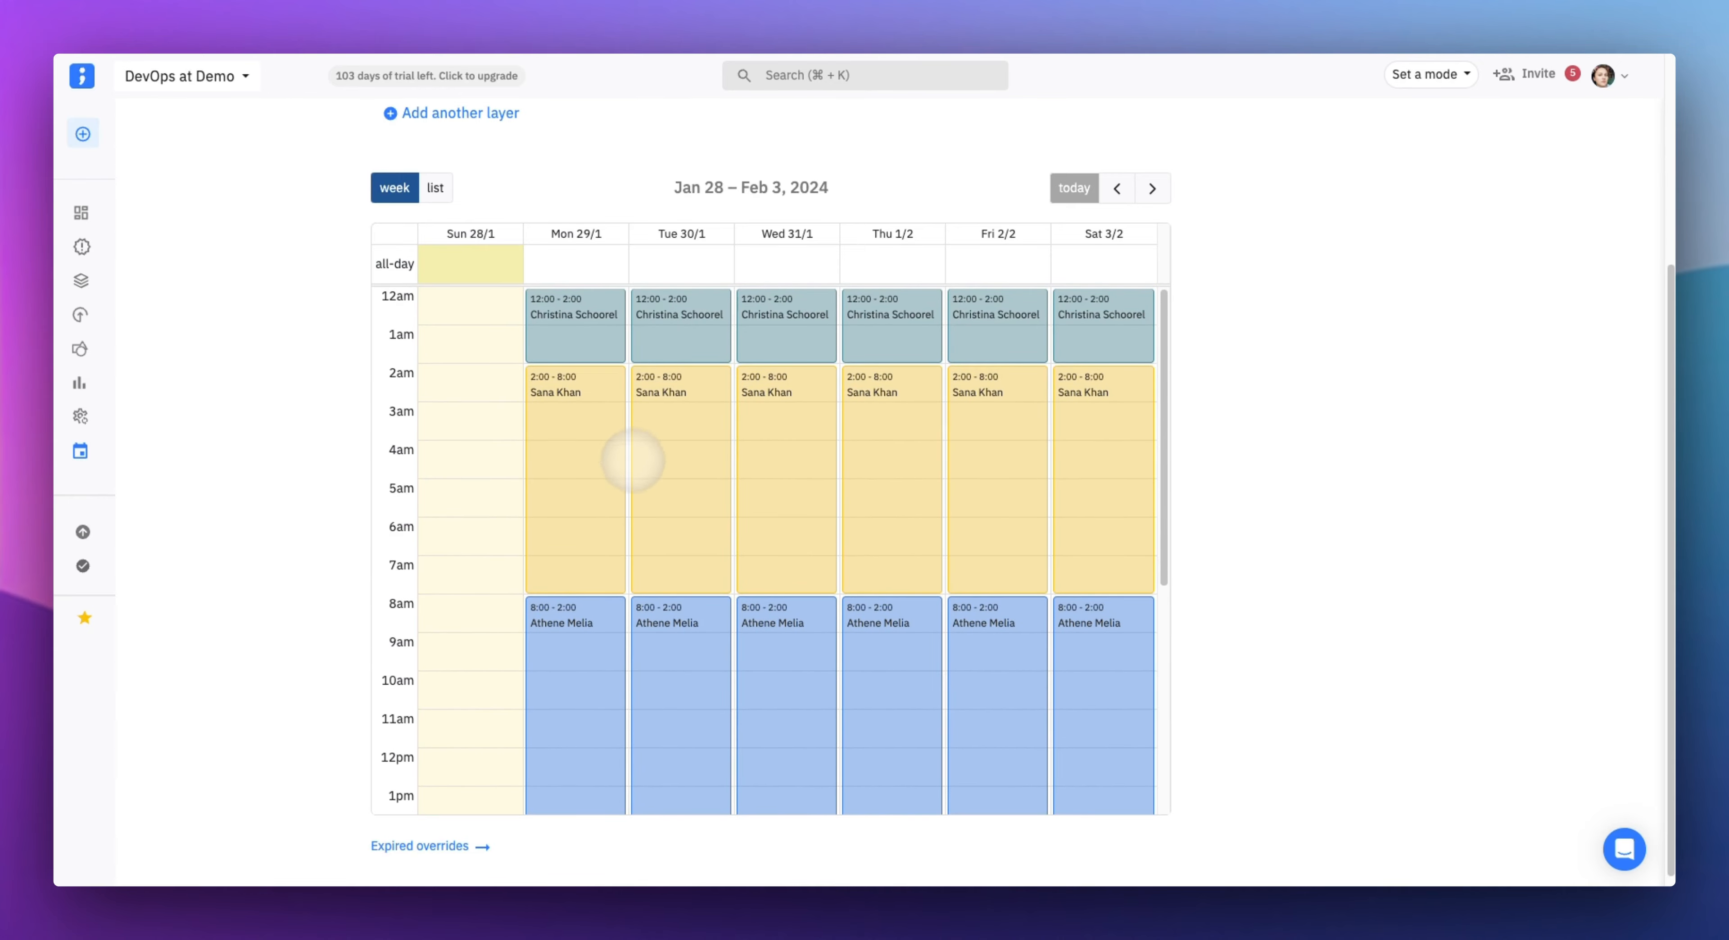
scroll(632, 461, "down", 8)
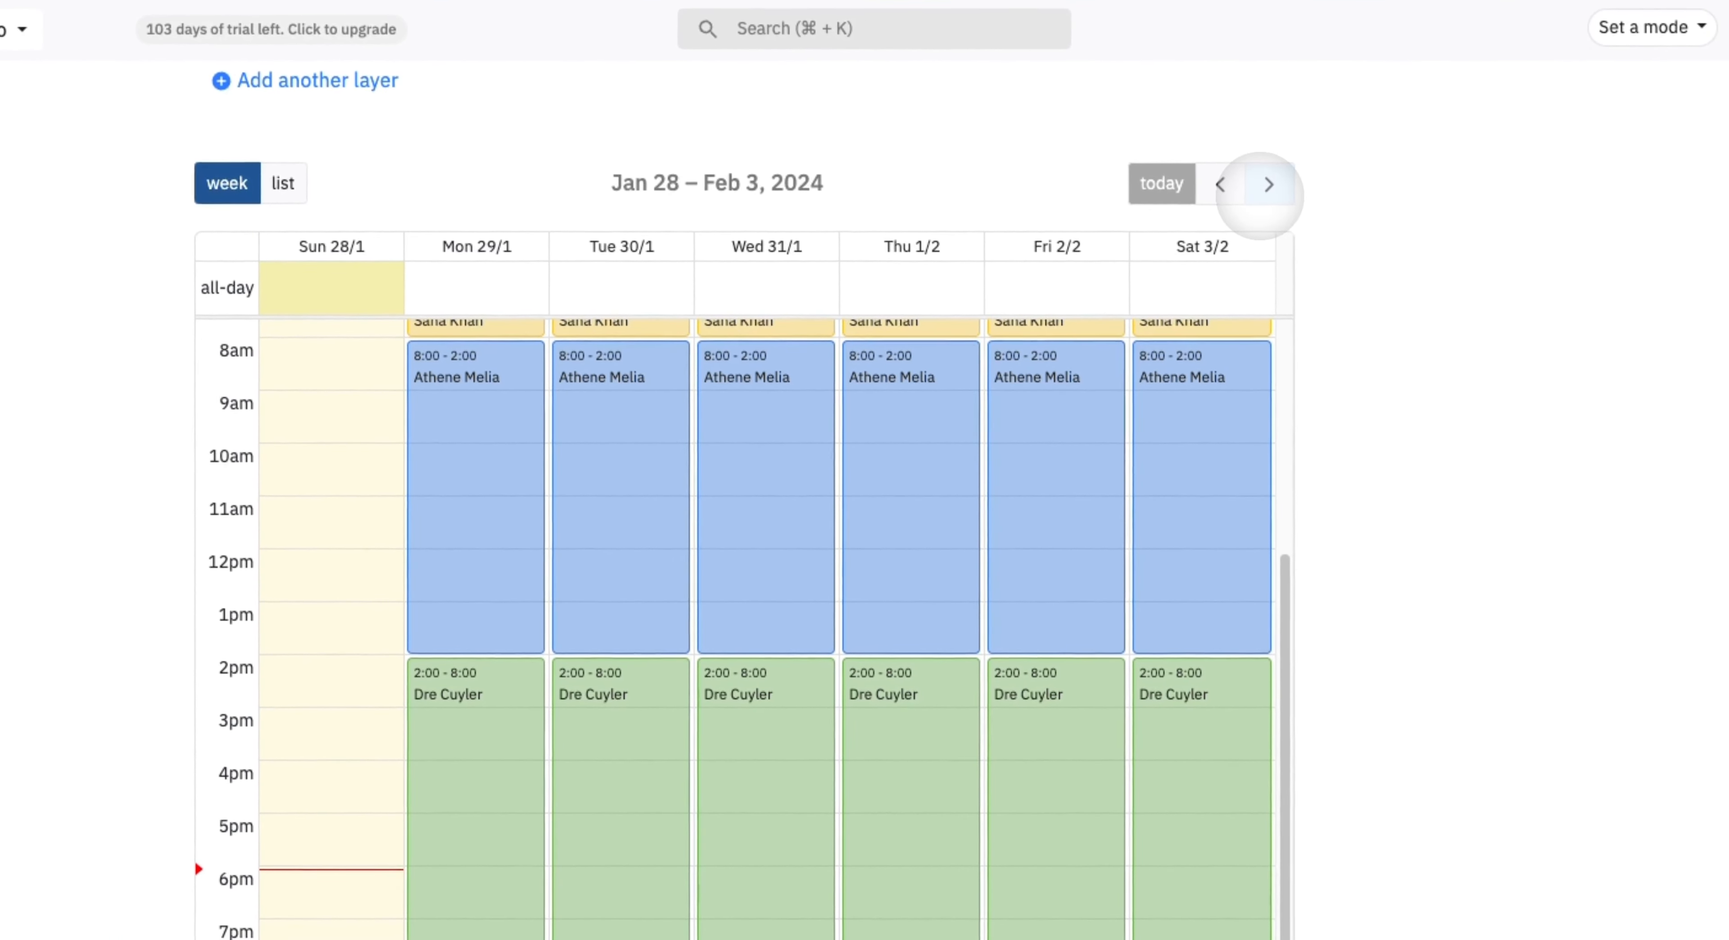
left_click(1260, 195)
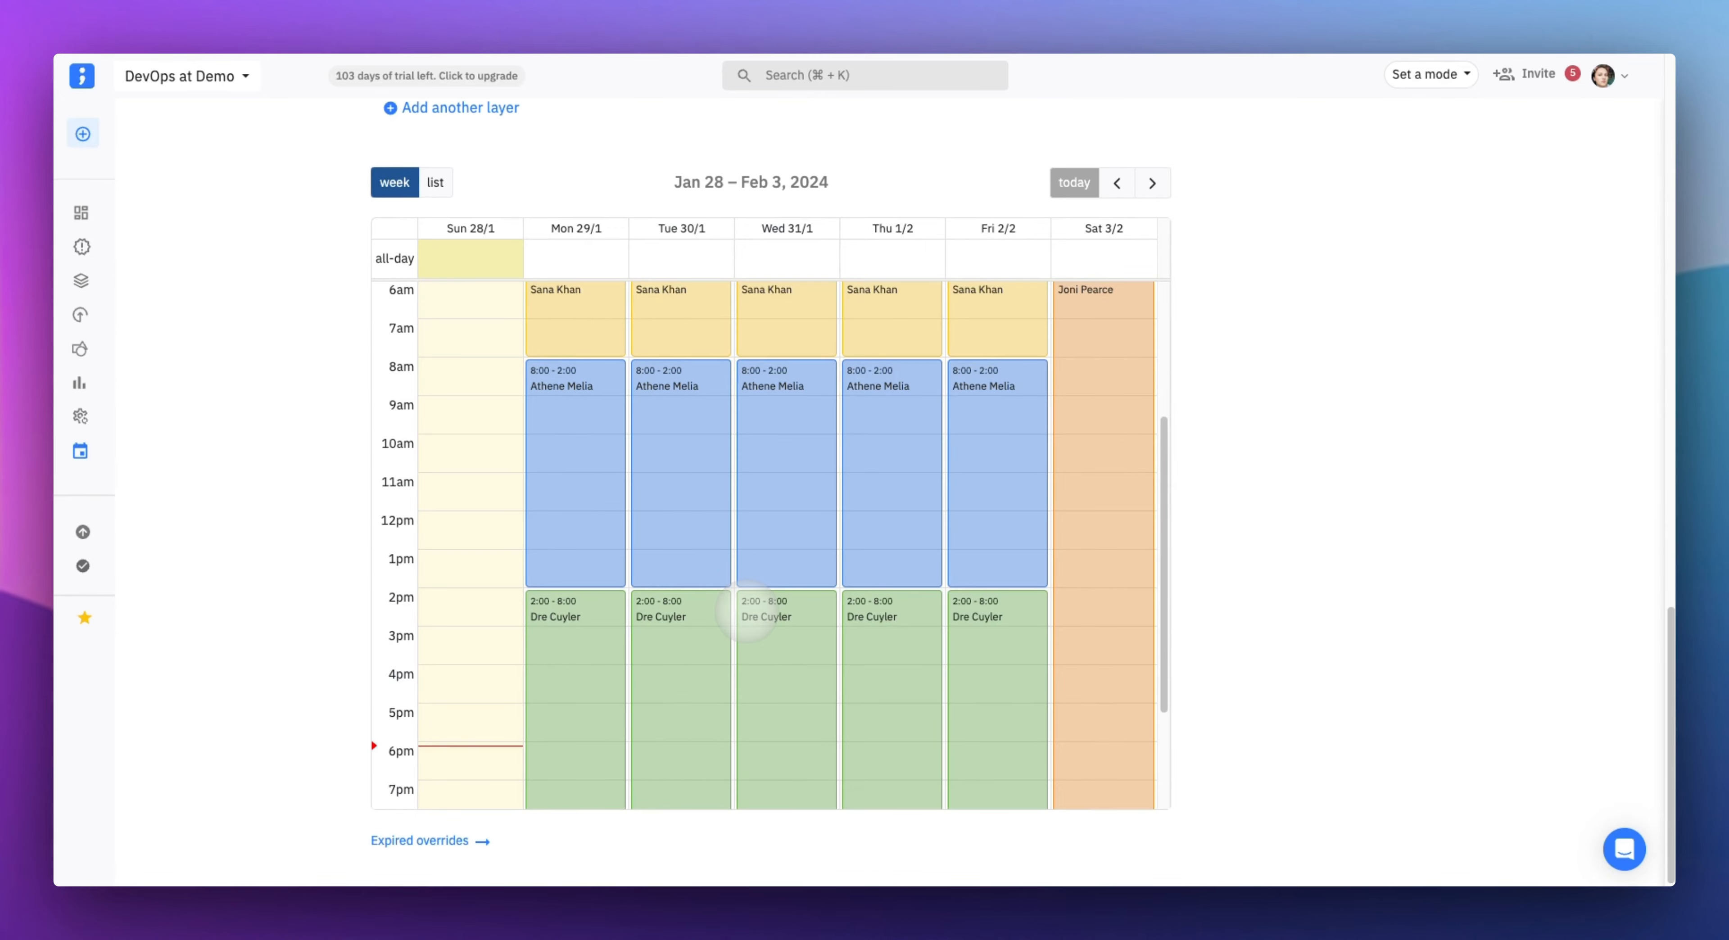
scroll(764, 592, "down", 3)
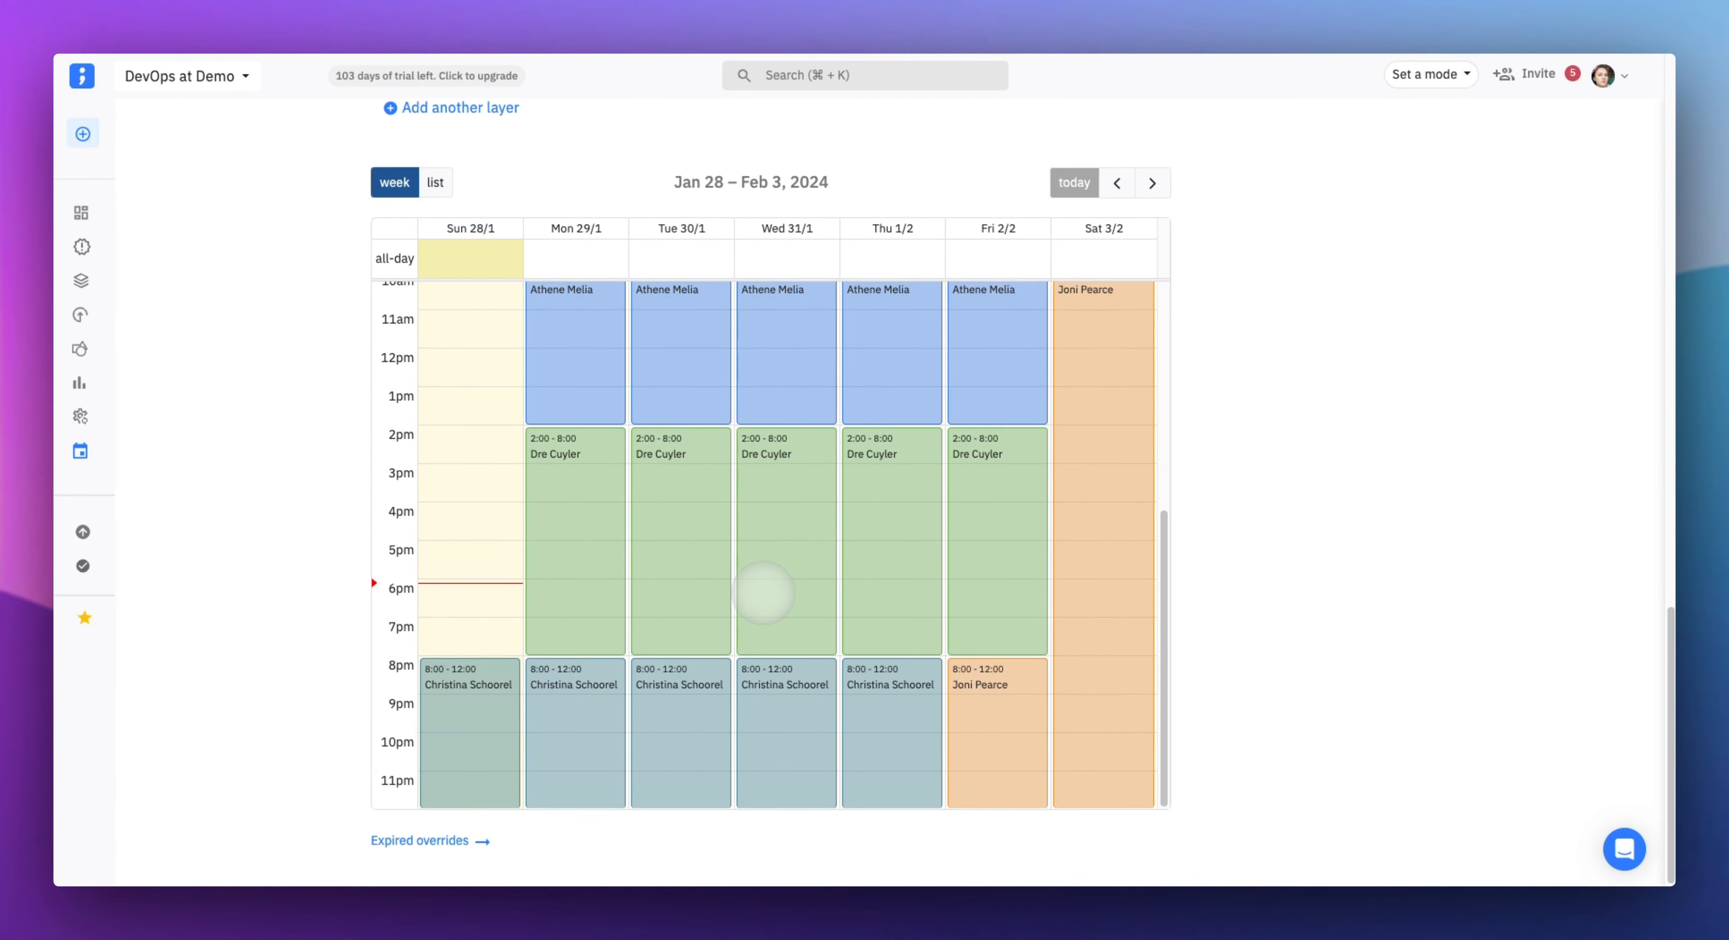